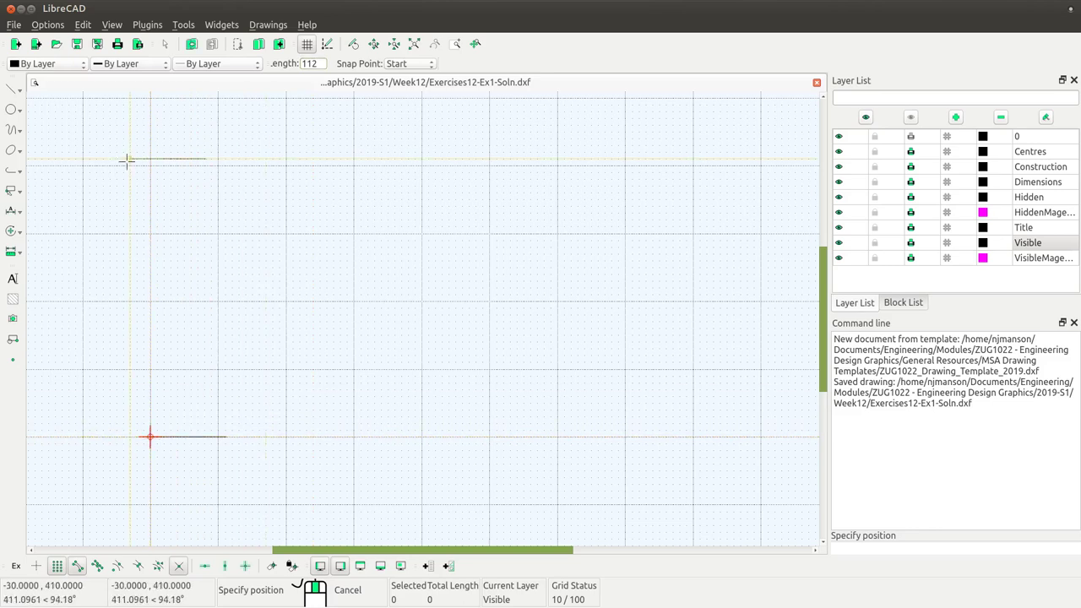
# Step: Draw a vertical line of length 56 upward from the right end of the horizontal base line, snapping to the endpoint only
pyautogui.click(12, 88)
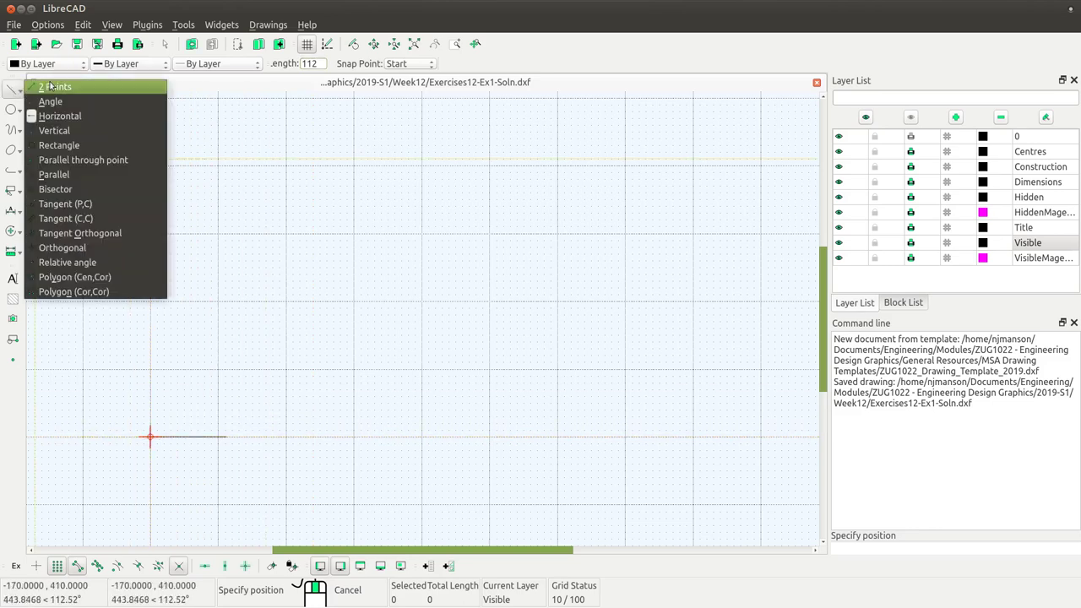
pyautogui.click(51, 86)
pyautogui.doubleClick(321, 63)
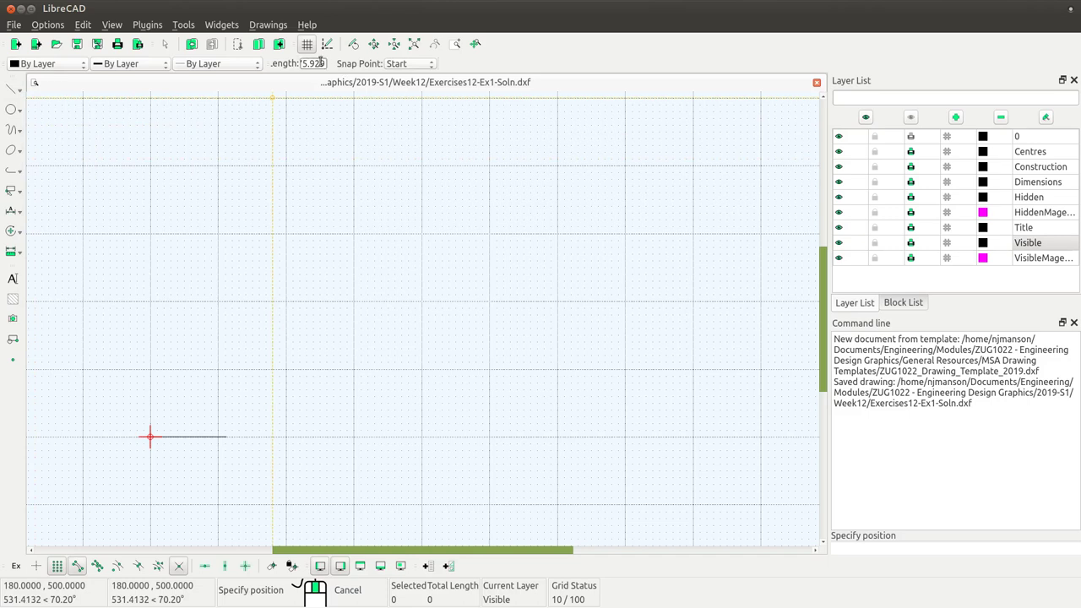
pyautogui.doubleClick(321, 64)
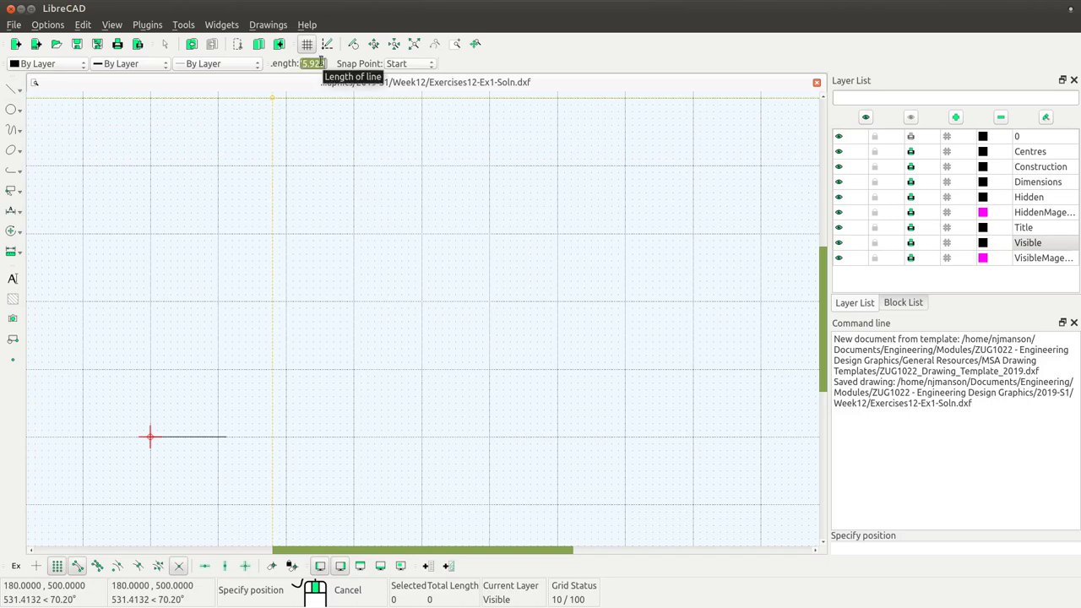
pyautogui.press('BackSpace')
pyautogui.write('56')
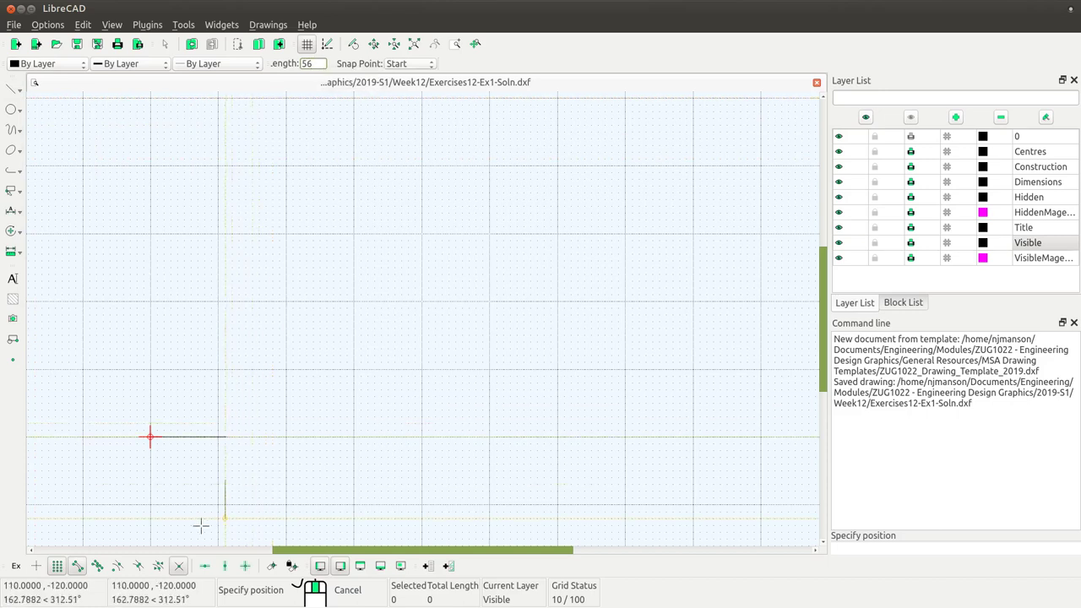
pyautogui.click(60, 571)
pyautogui.click(226, 437)
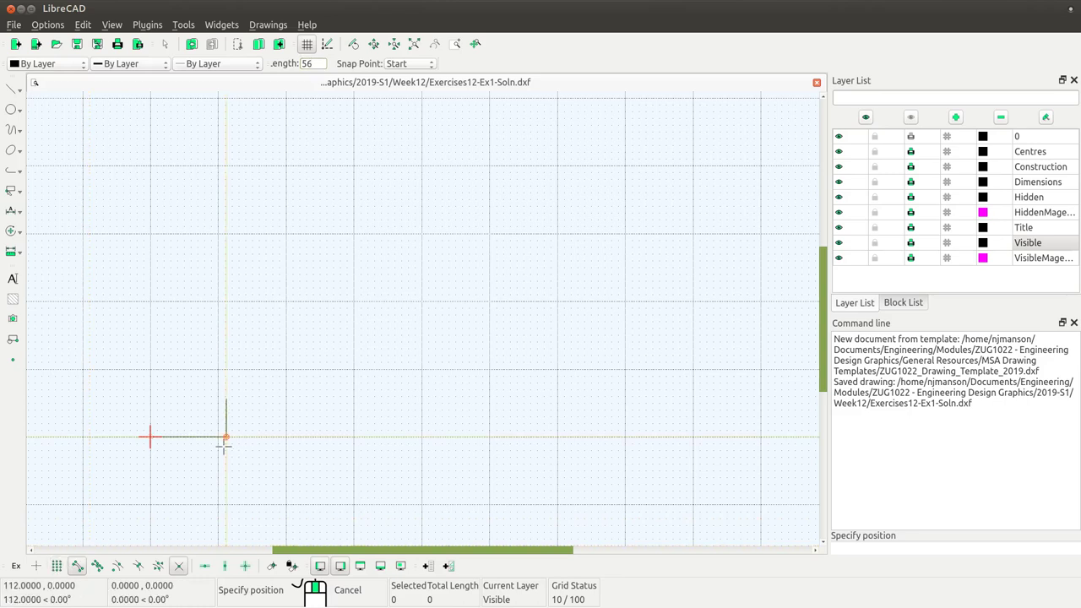
# Step: Check the scoop's dimensions in the exercise sheet and draw a horizontal line of length 56 with its End snap point at the vertical line's top
pyautogui.scroll(3, 176, 411)
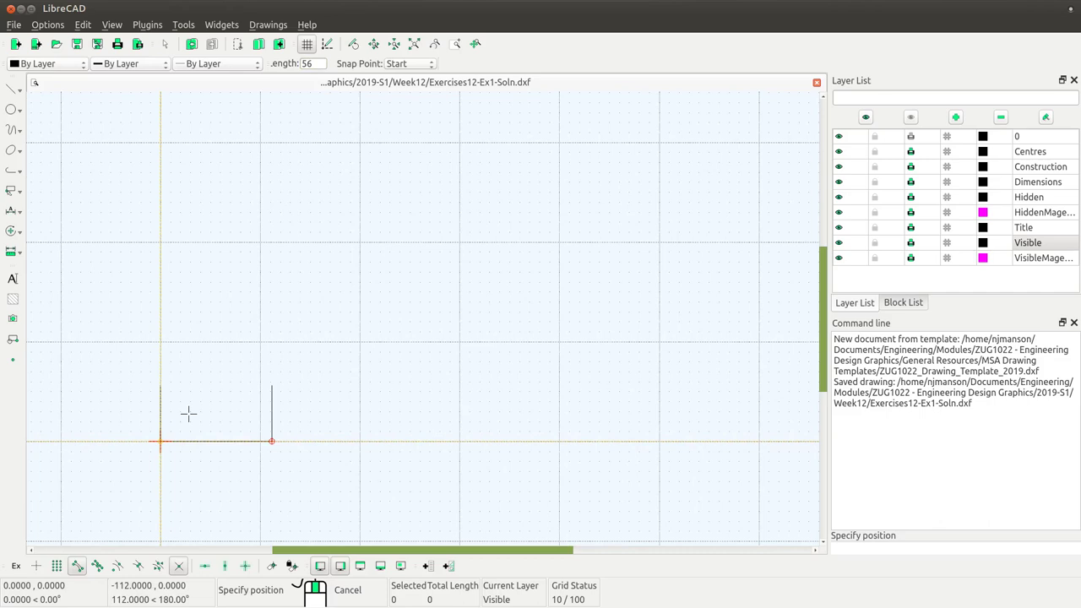
pyautogui.scroll(3, 210, 407)
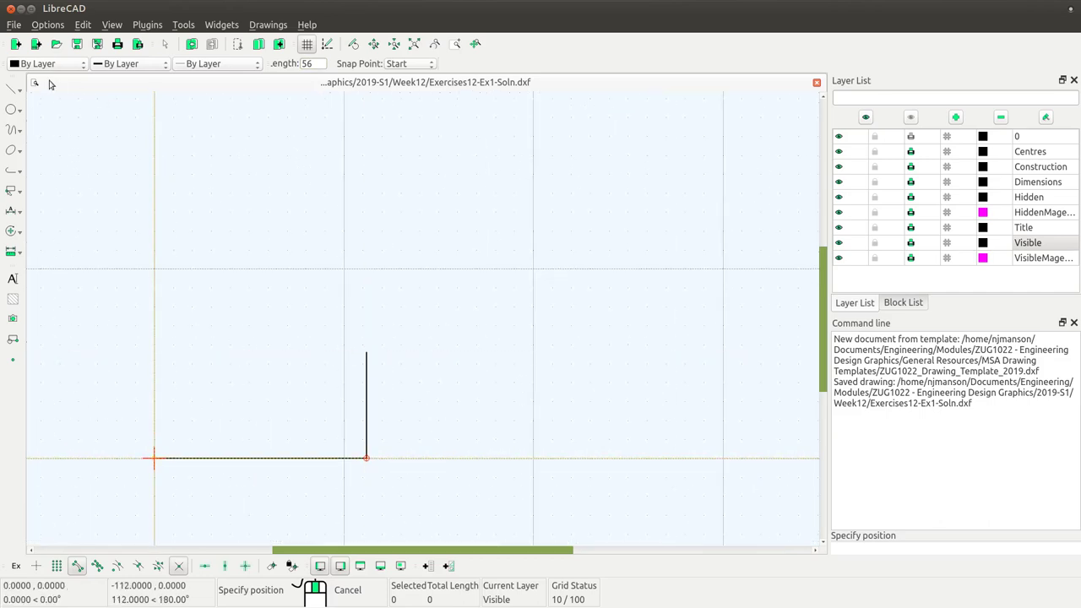
pyautogui.click(17, 93)
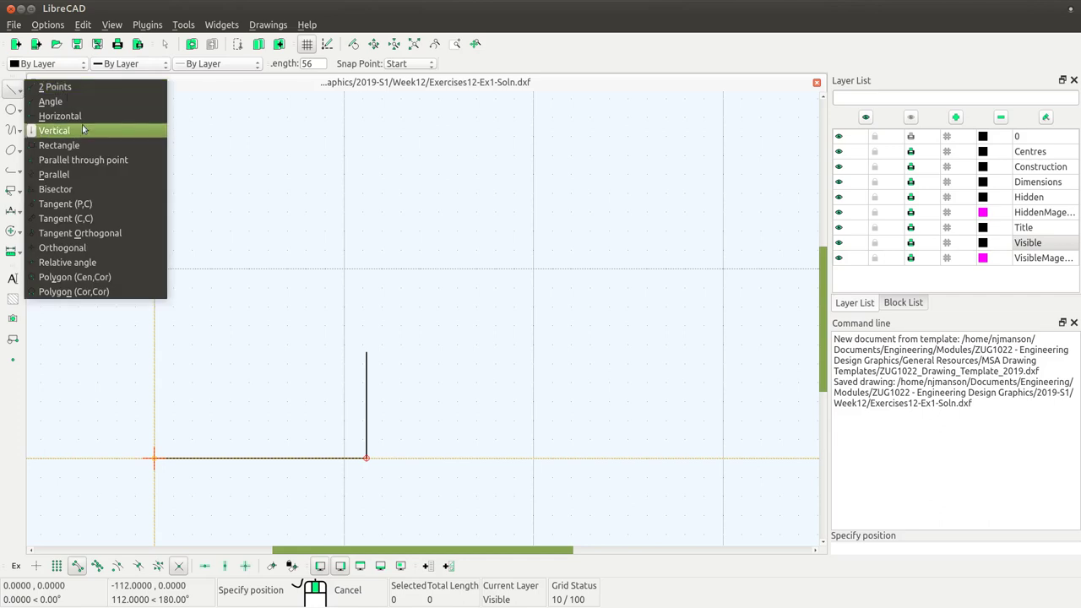
pyautogui.click(82, 124)
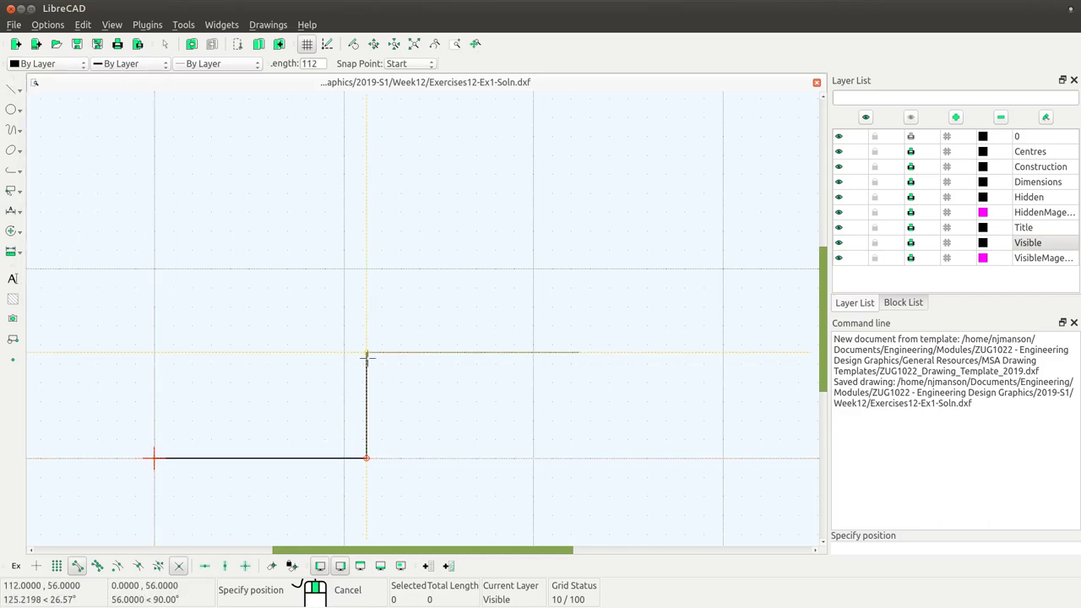
pyautogui.hotkey('alt', 'Tab')
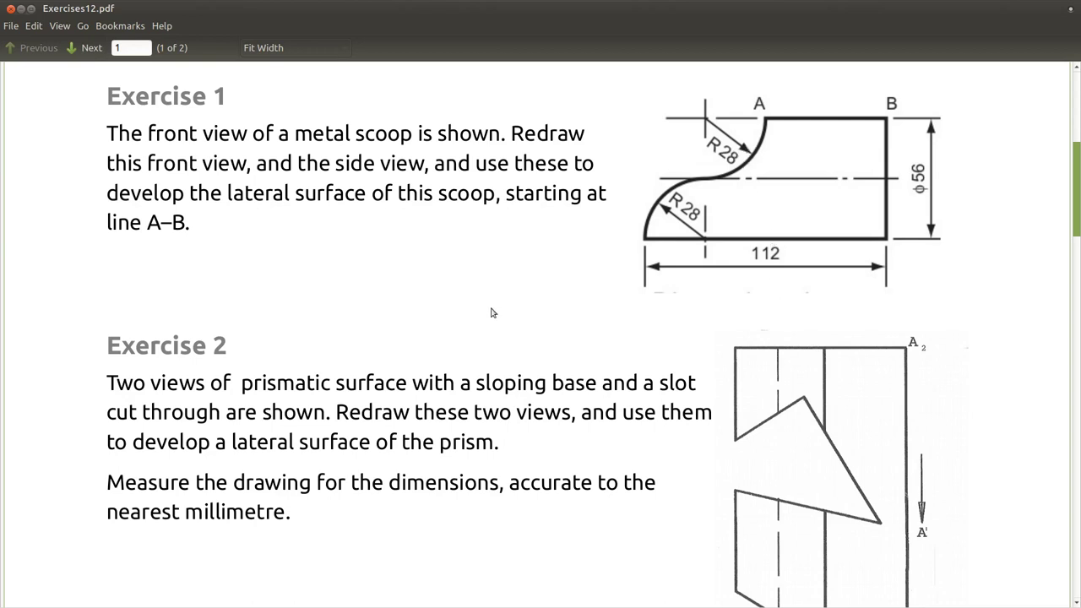
pyautogui.hotkey('alt', 'Tab')
pyautogui.click(322, 63)
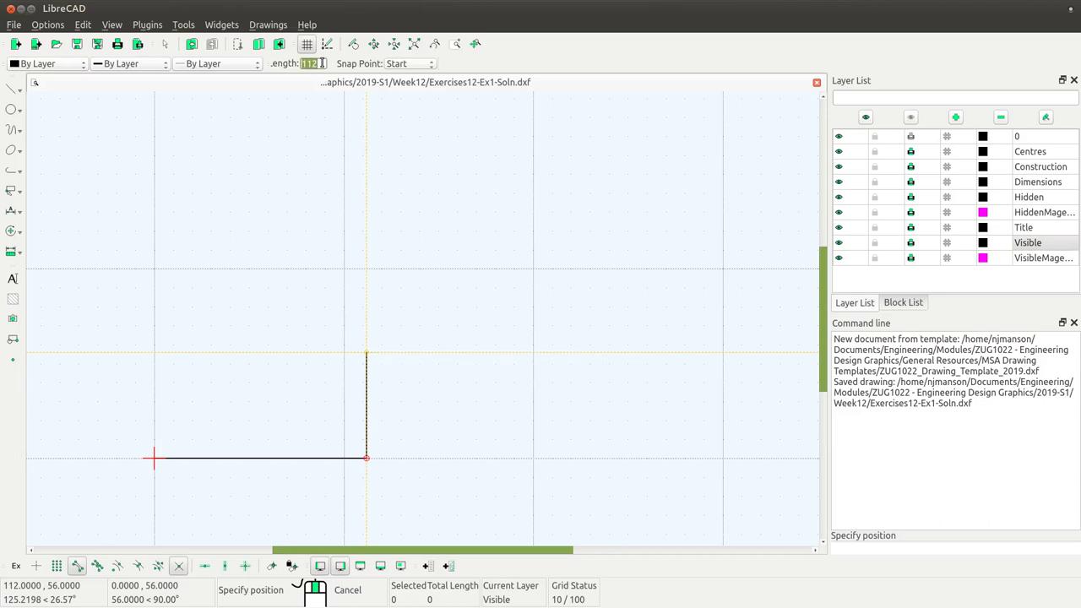
pyautogui.write('-56')
pyautogui.click(414, 65)
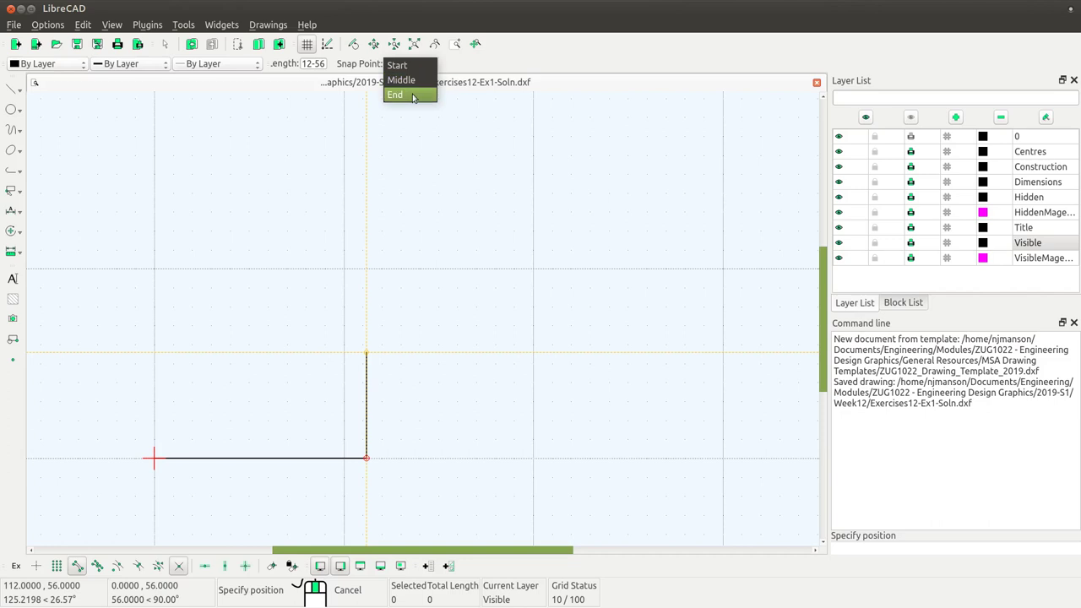
pyautogui.click(412, 94)
pyautogui.click(356, 359)
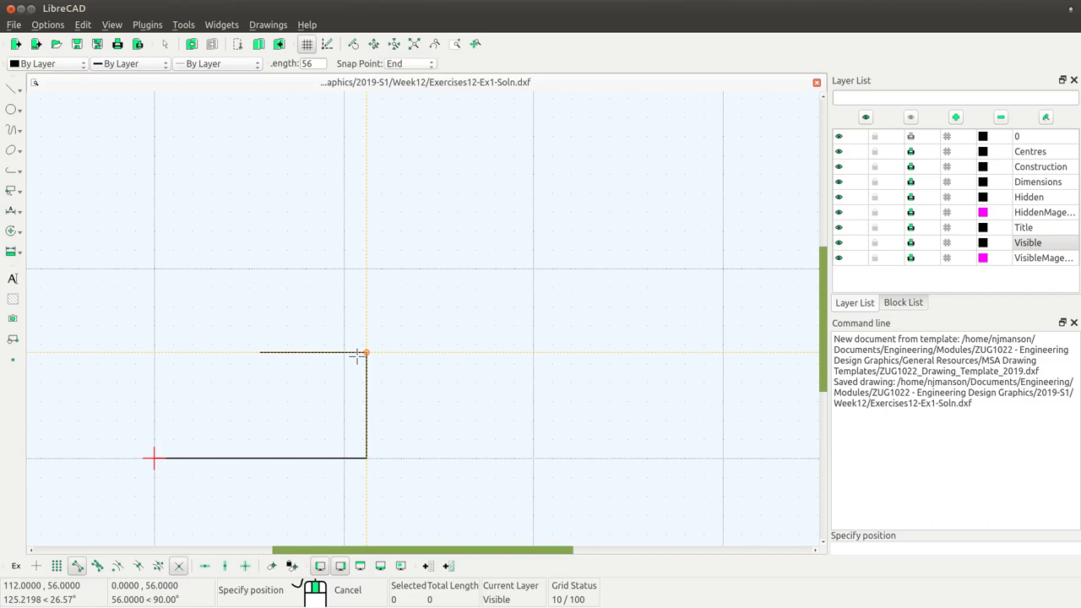
pyautogui.click(364, 345)
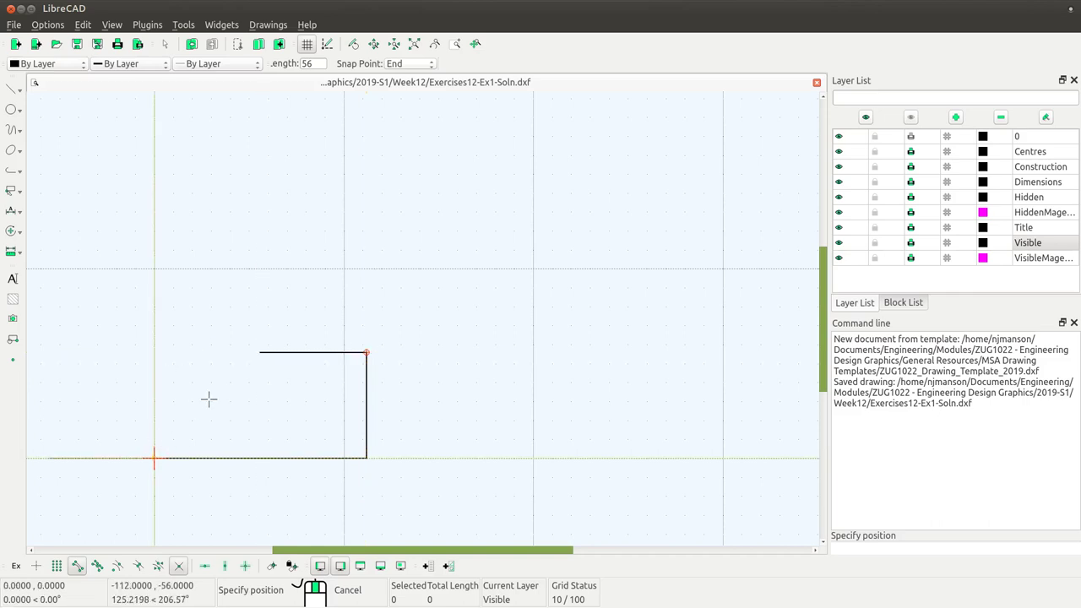
pyautogui.press('Escape')
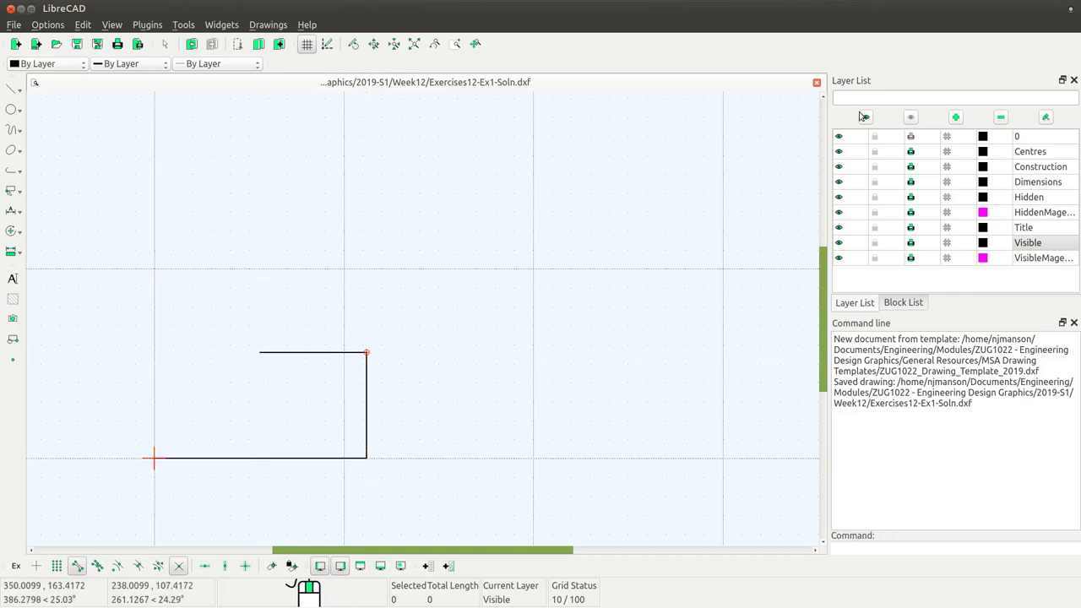
# Step: On the Construction layer, draw a horizontal line of length 28 ending at the left end of the top edge
pyautogui.click(1029, 168)
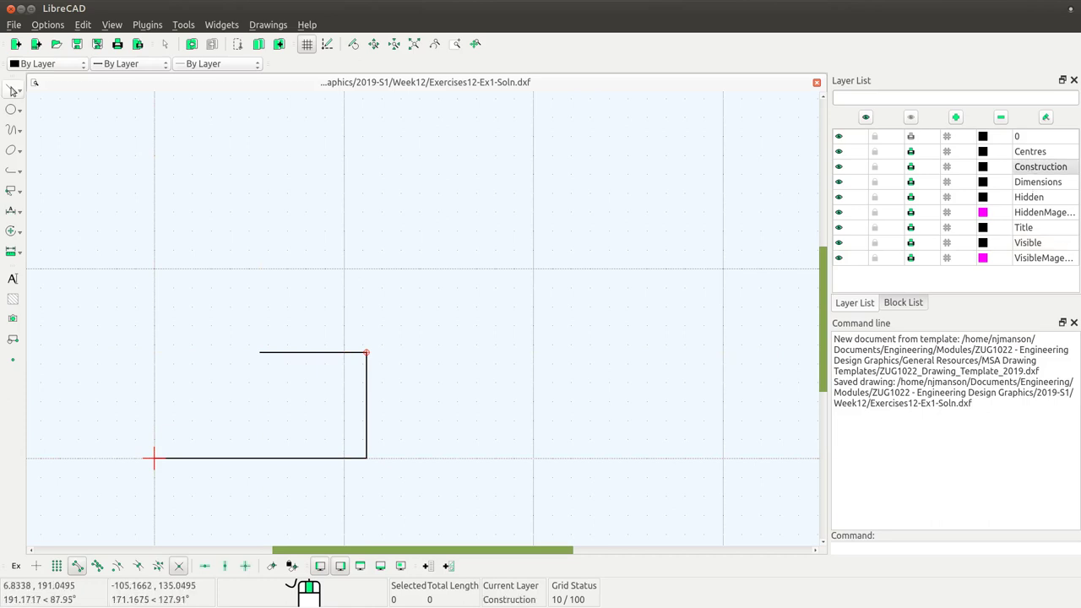
pyautogui.click(13, 89)
pyautogui.click(75, 131)
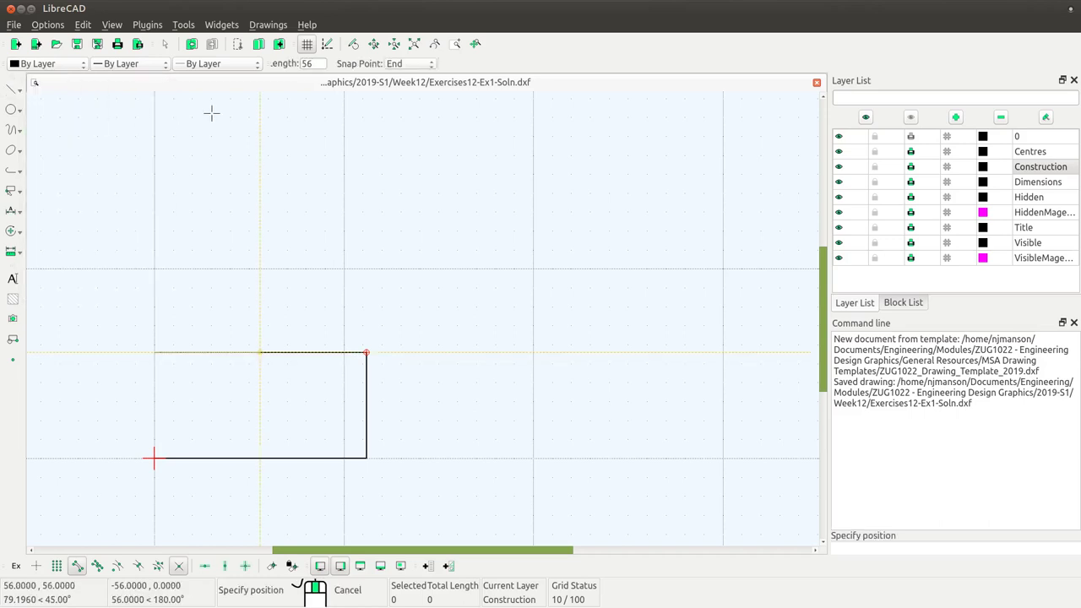
pyautogui.doubleClick(325, 63)
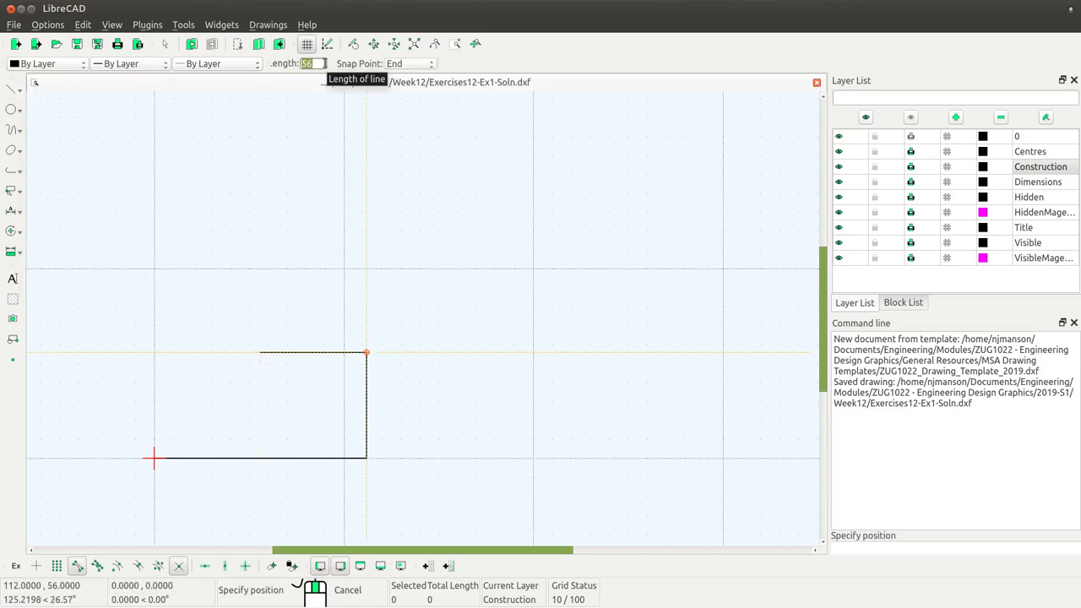
pyautogui.write('28')
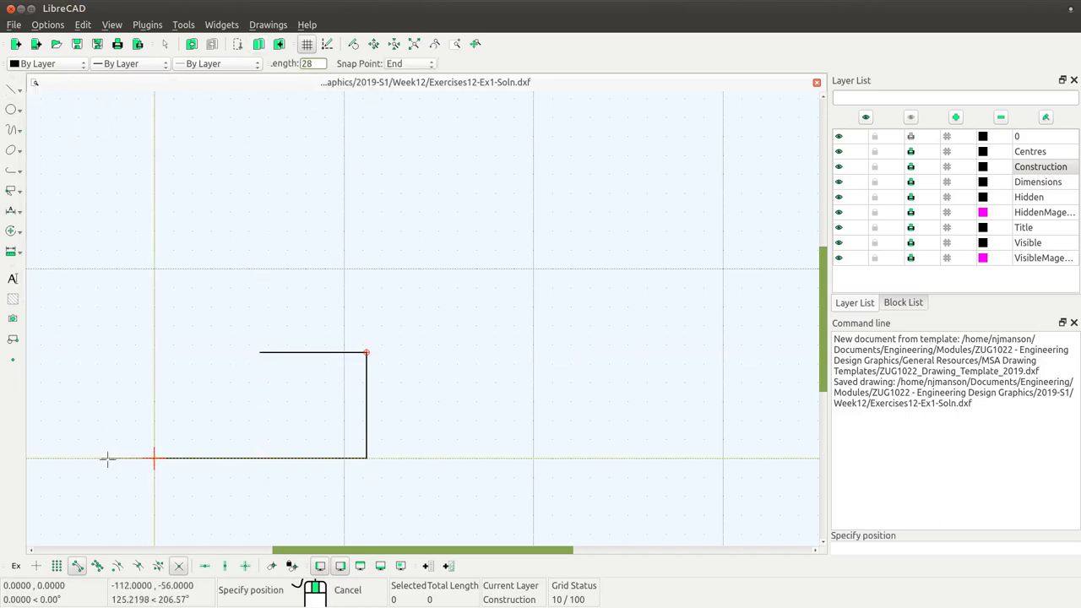
pyautogui.click(259, 358)
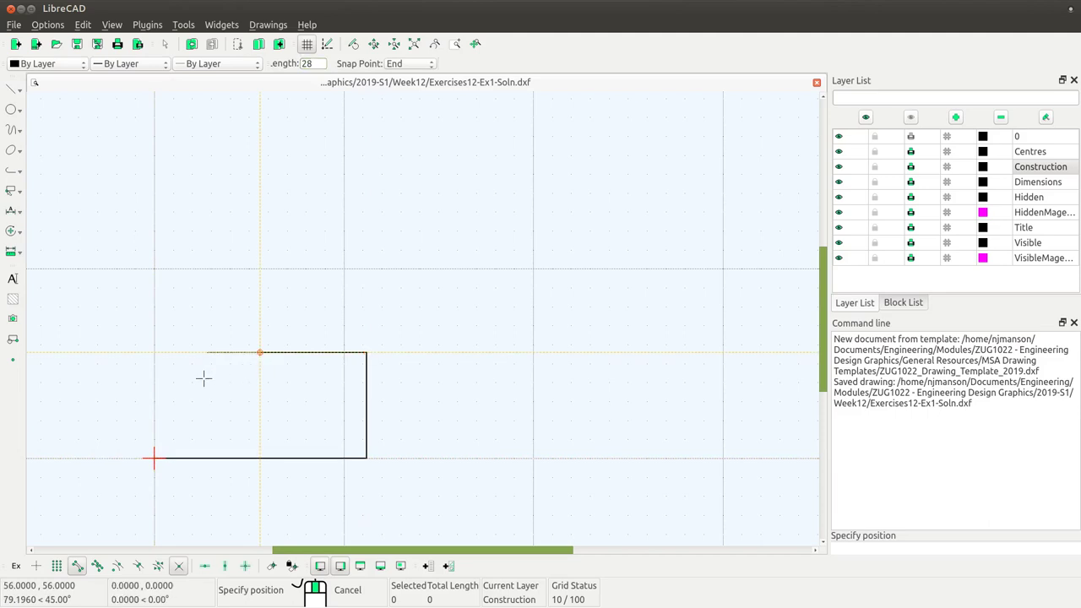
# Step: Draw a vertical construction line of length 56 from the left end of the horizontal construction line down to the base line
pyautogui.click(17, 87)
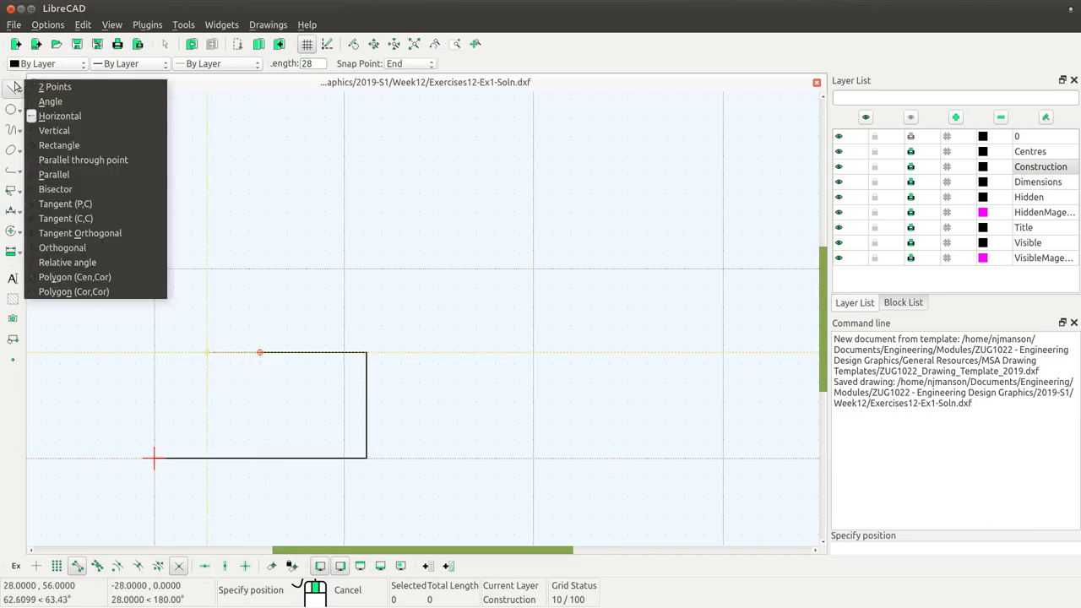
pyautogui.click(54, 130)
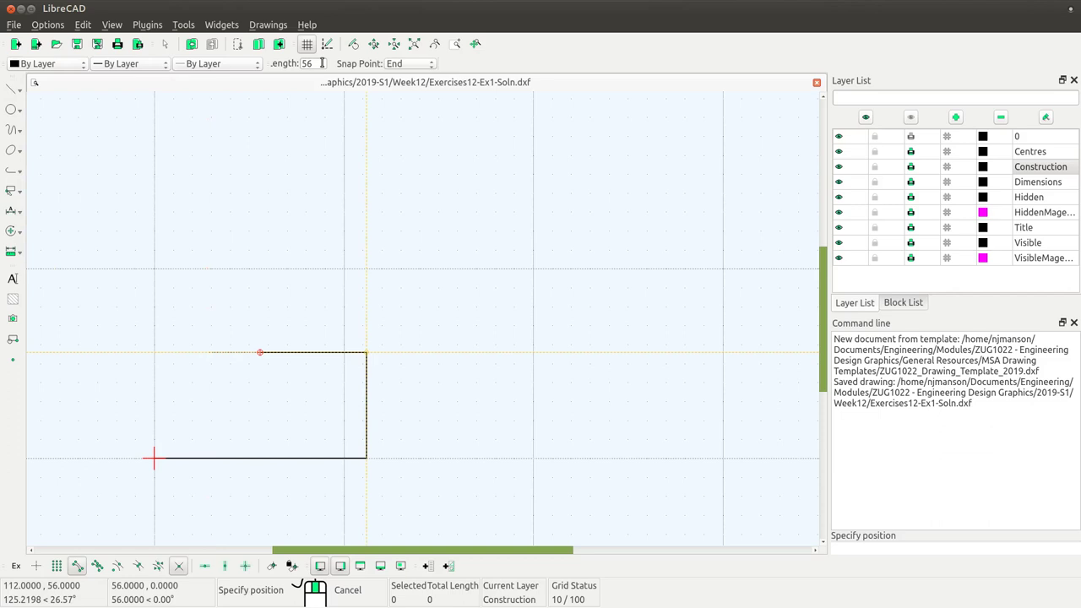
pyautogui.click(219, 383)
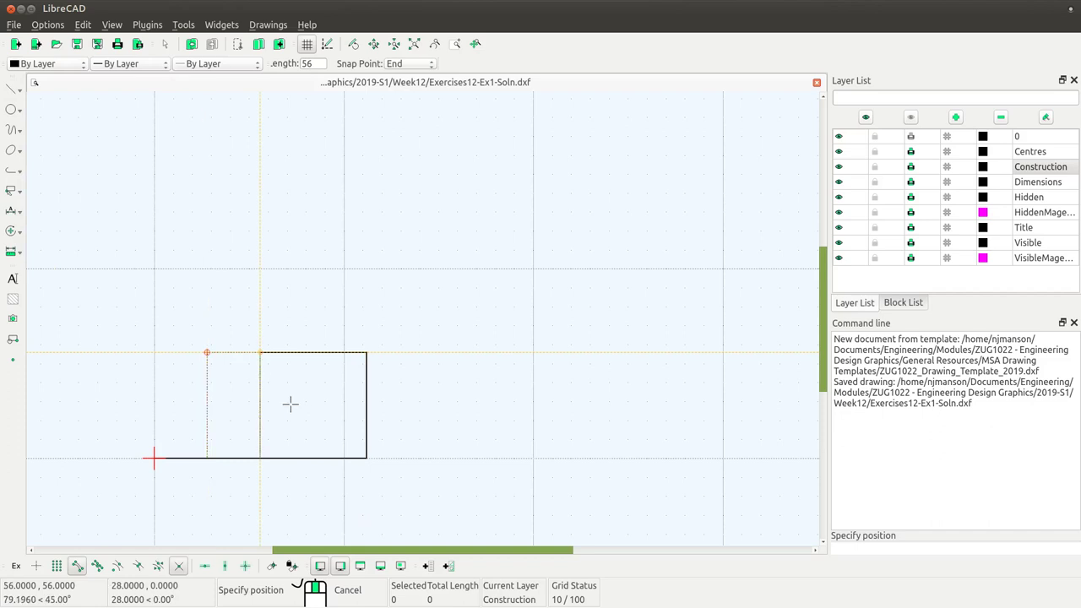
pyautogui.rightClick(290, 406)
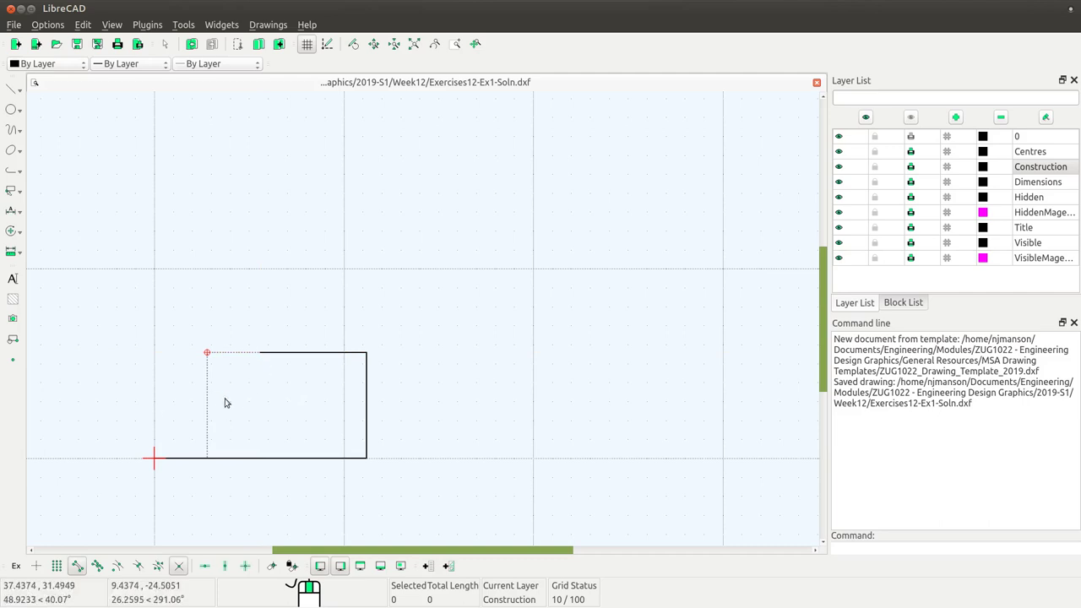
# Step: On the Centres layer, draw a horizontal centre line of length 112 ending at the midpoint of the right vertical edge
pyautogui.click(1027, 153)
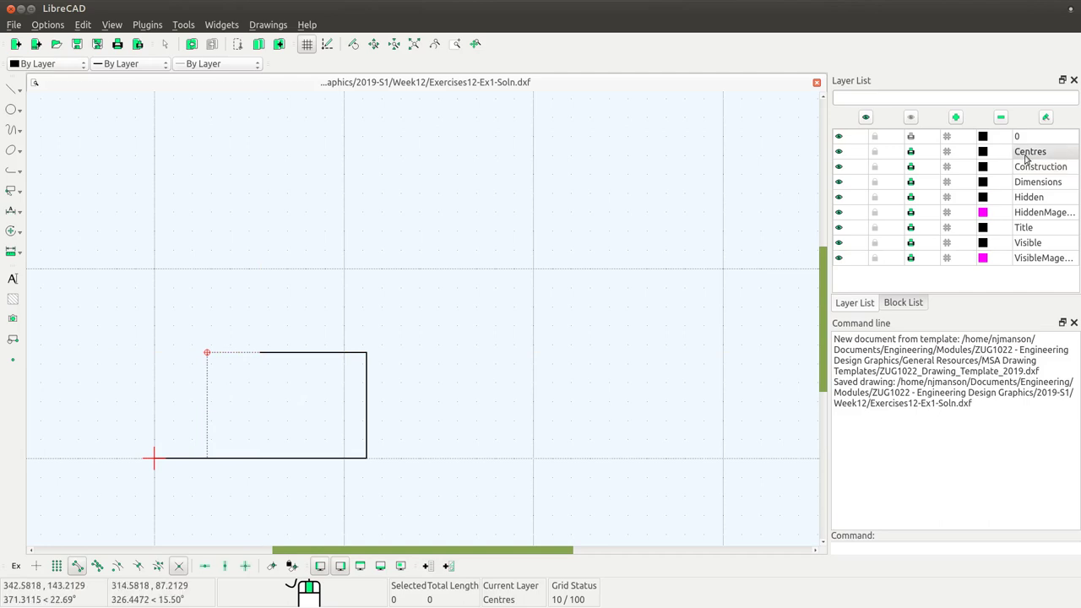
pyautogui.click(14, 90)
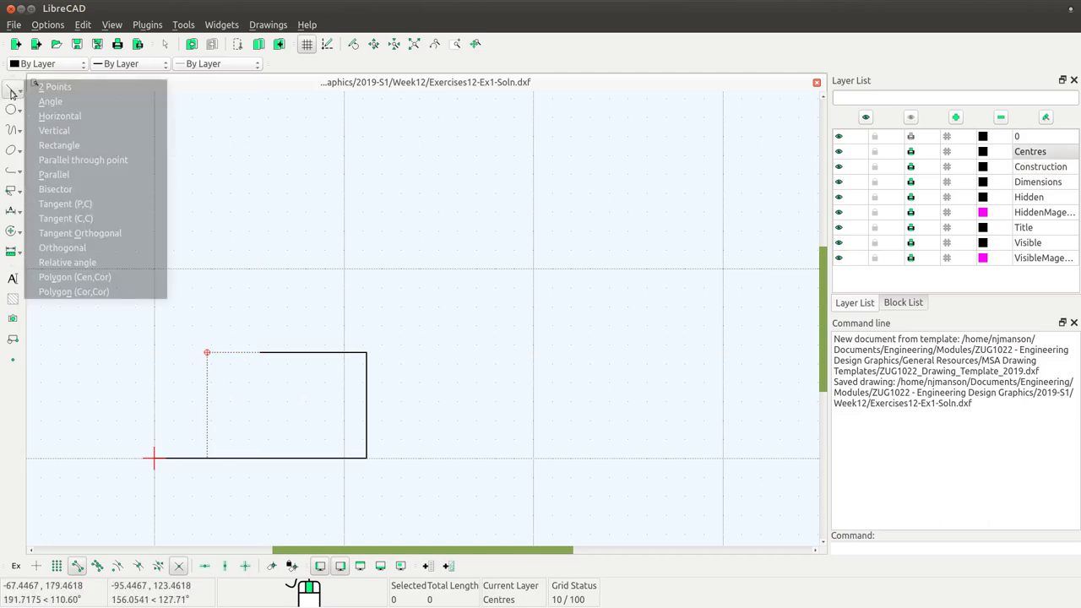
pyautogui.click(97, 118)
pyautogui.doubleClick(317, 63)
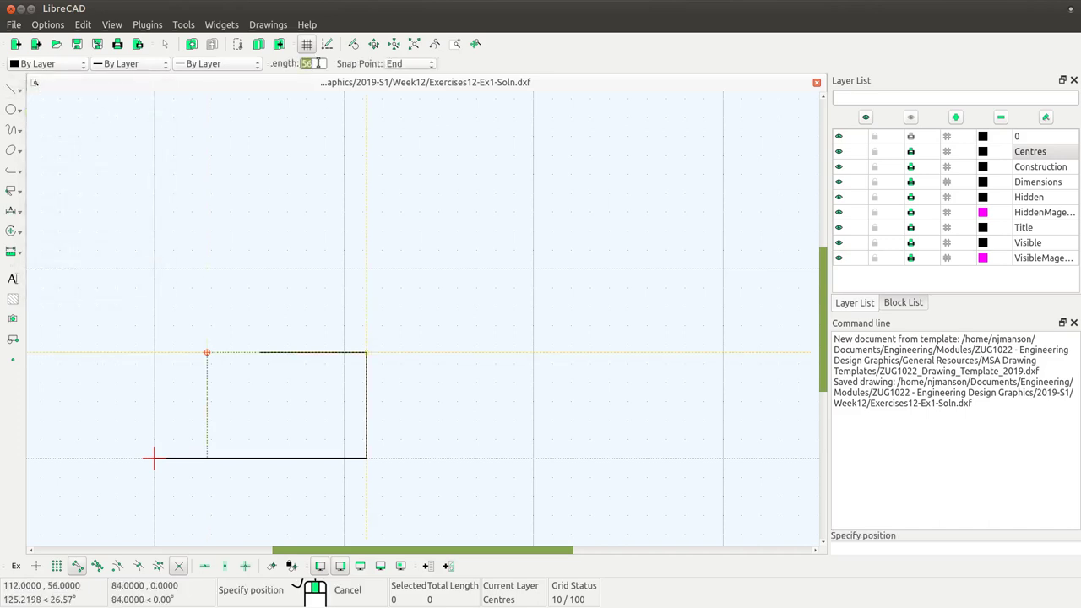
pyautogui.write('112')
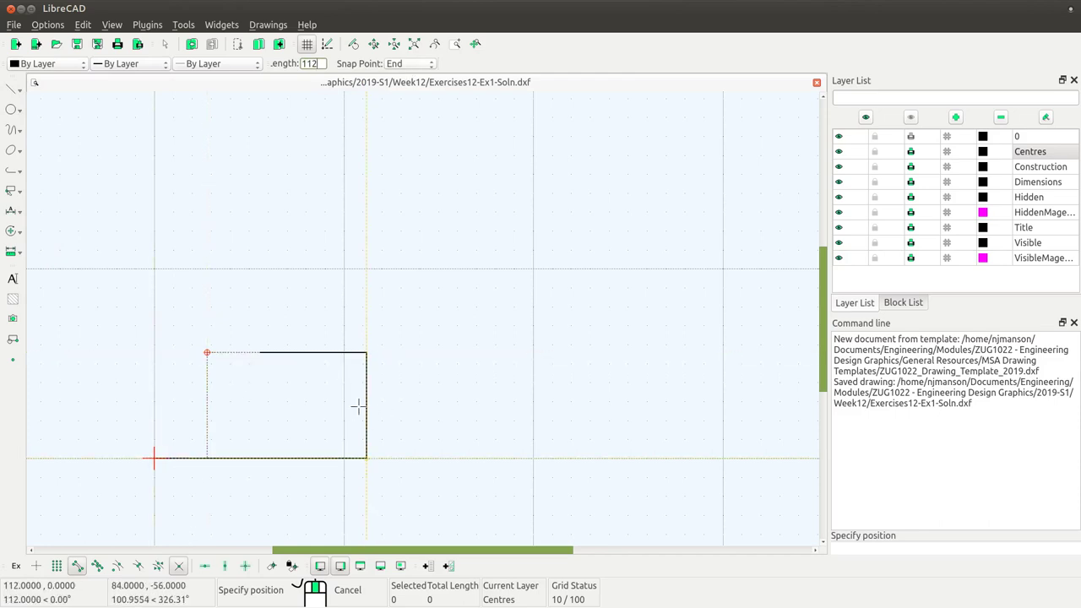
pyautogui.click(138, 573)
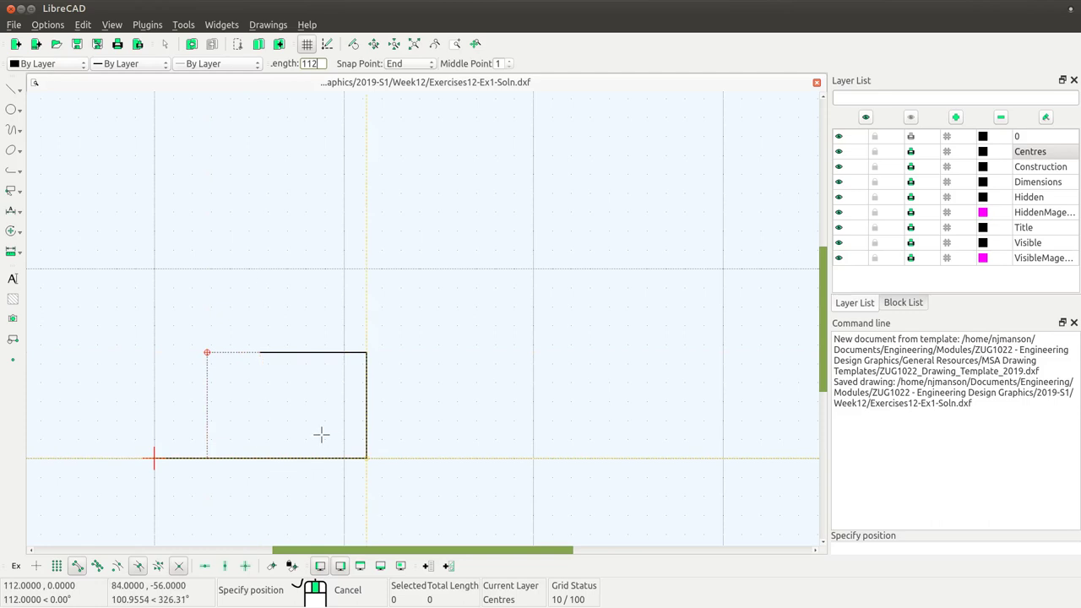
pyautogui.click(358, 412)
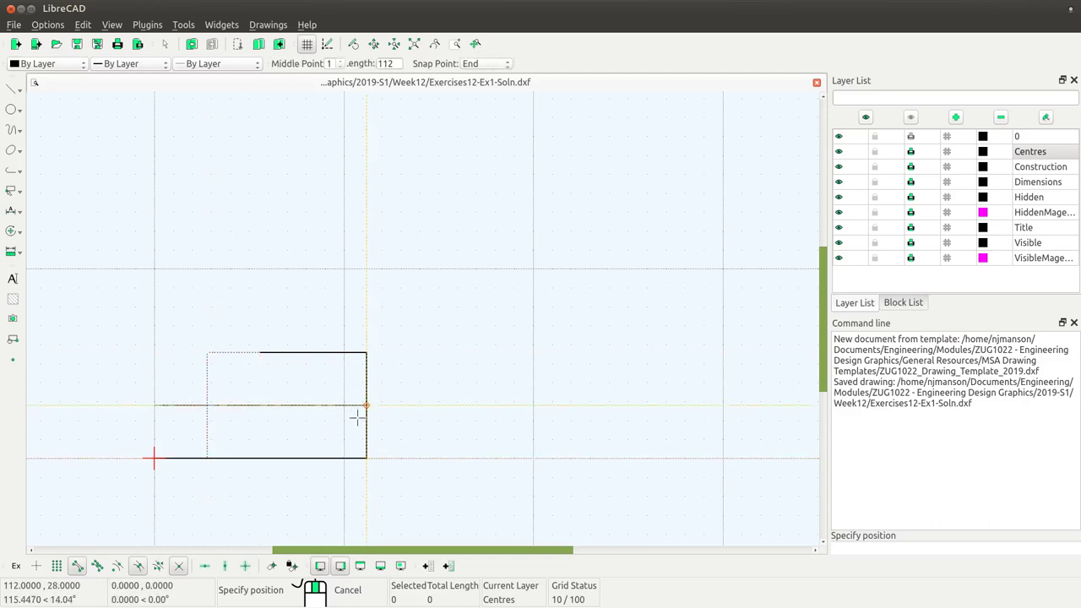
pyautogui.rightClick(424, 402)
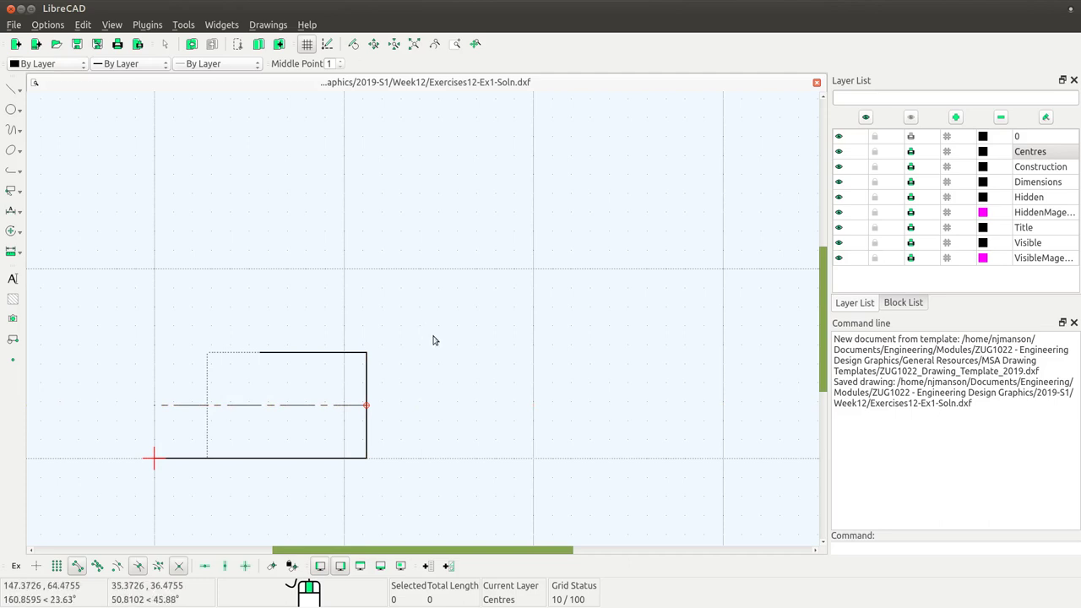
# Step: On the Visible layer, draw an R28 arc centred on the construction lines' upper corner, from the centre line to the top edge's left end
pyautogui.click(17, 130)
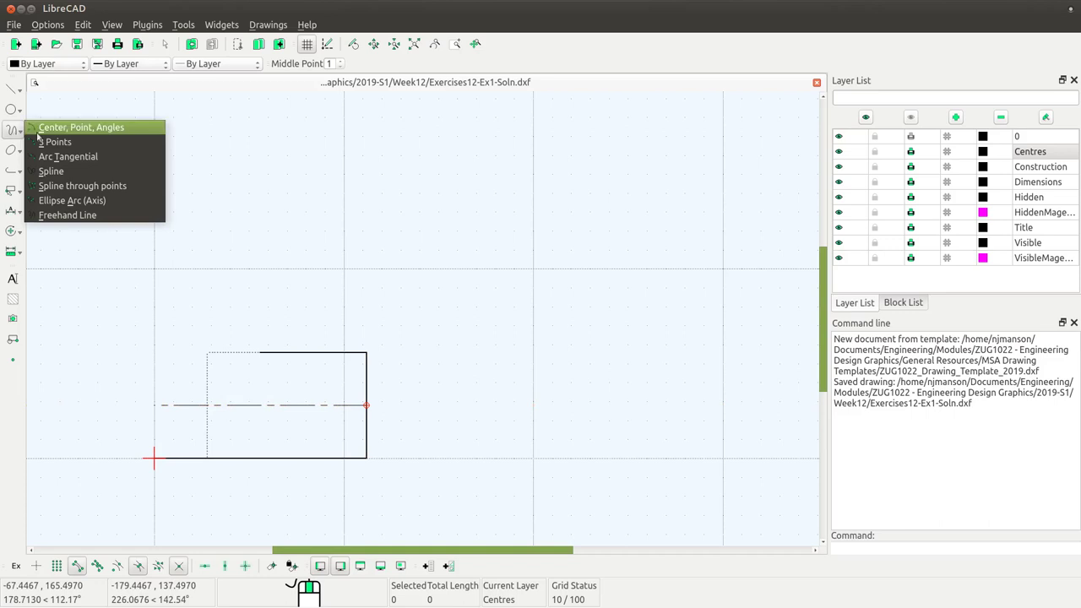
pyautogui.click(82, 128)
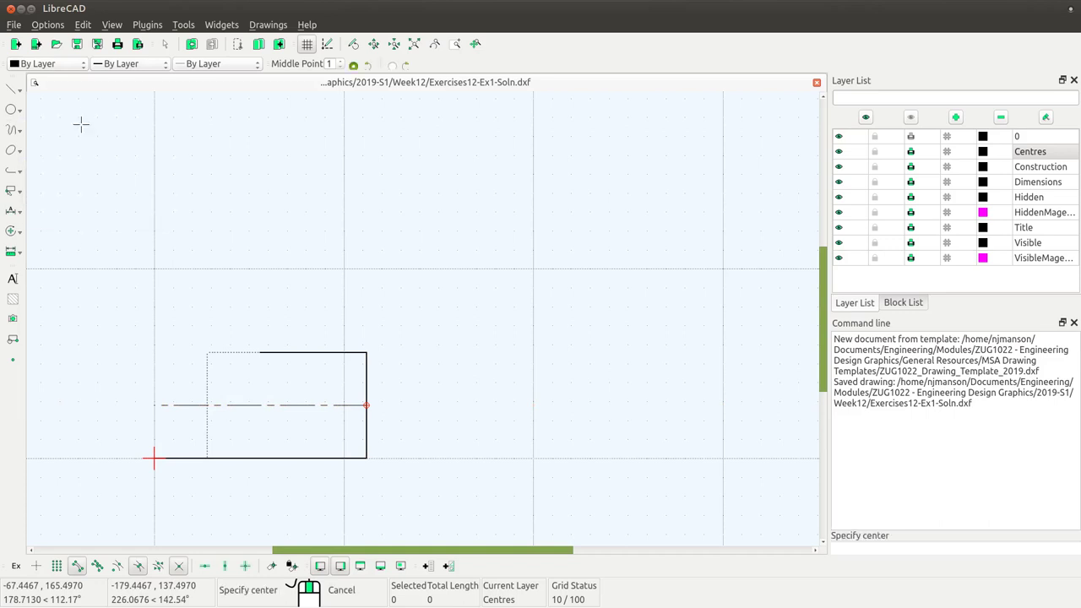
pyautogui.click(1027, 243)
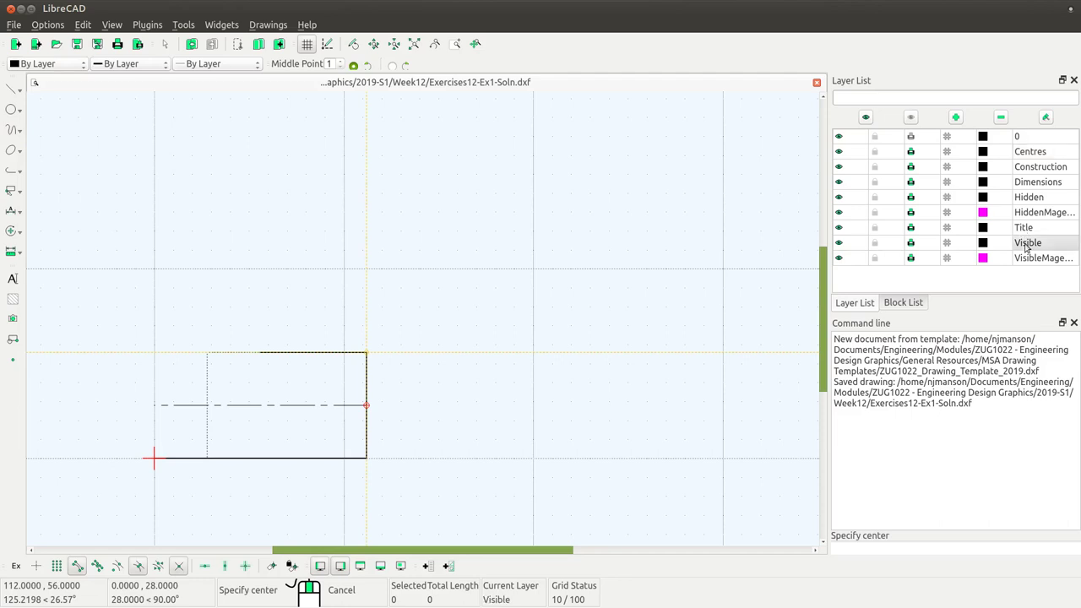
pyautogui.click(208, 353)
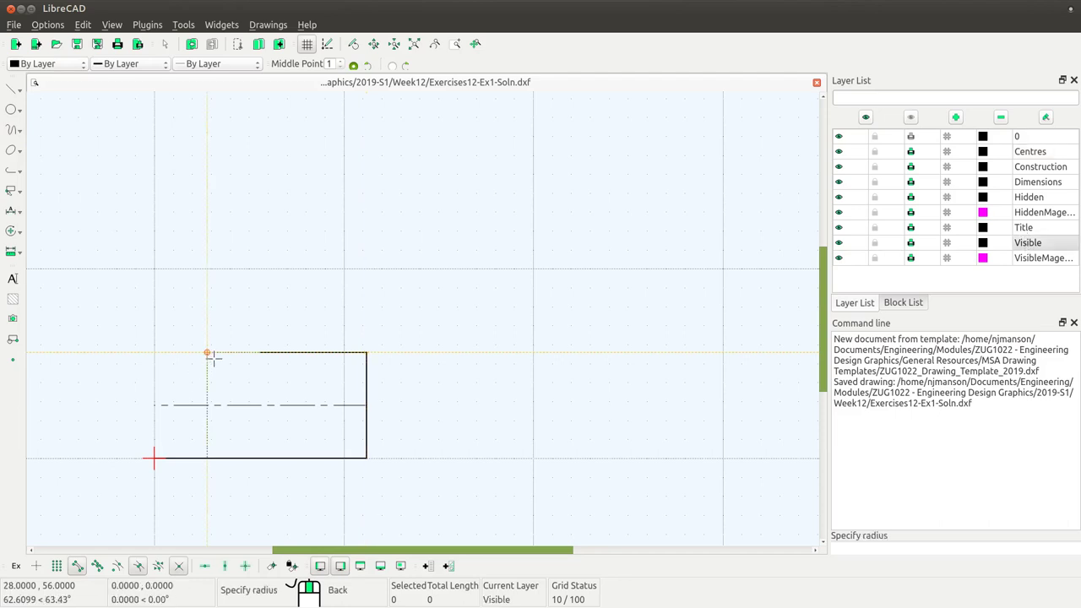
pyautogui.click(262, 355)
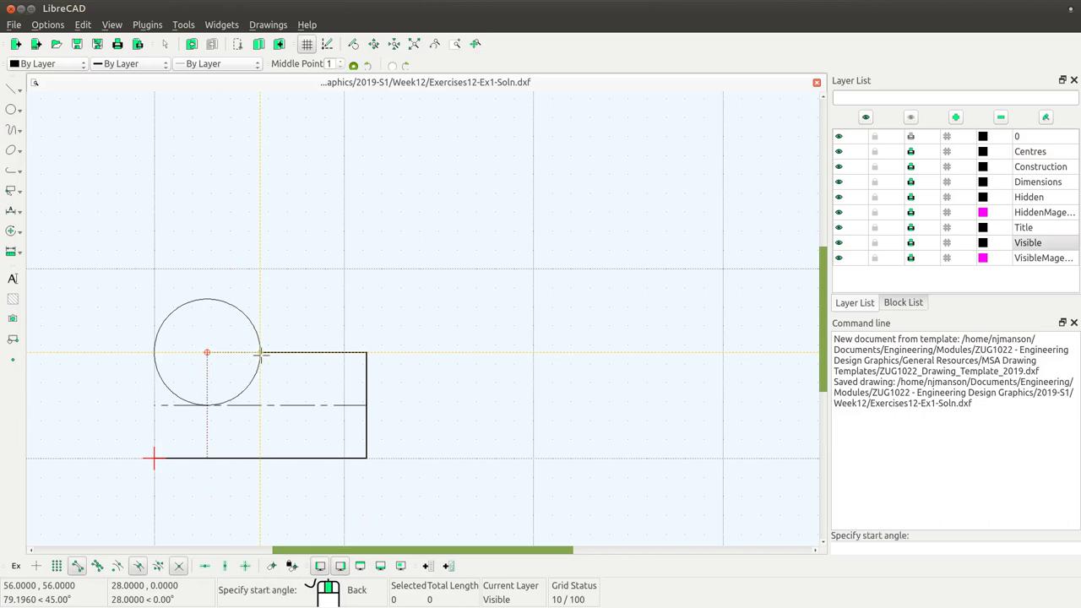
pyautogui.click(206, 405)
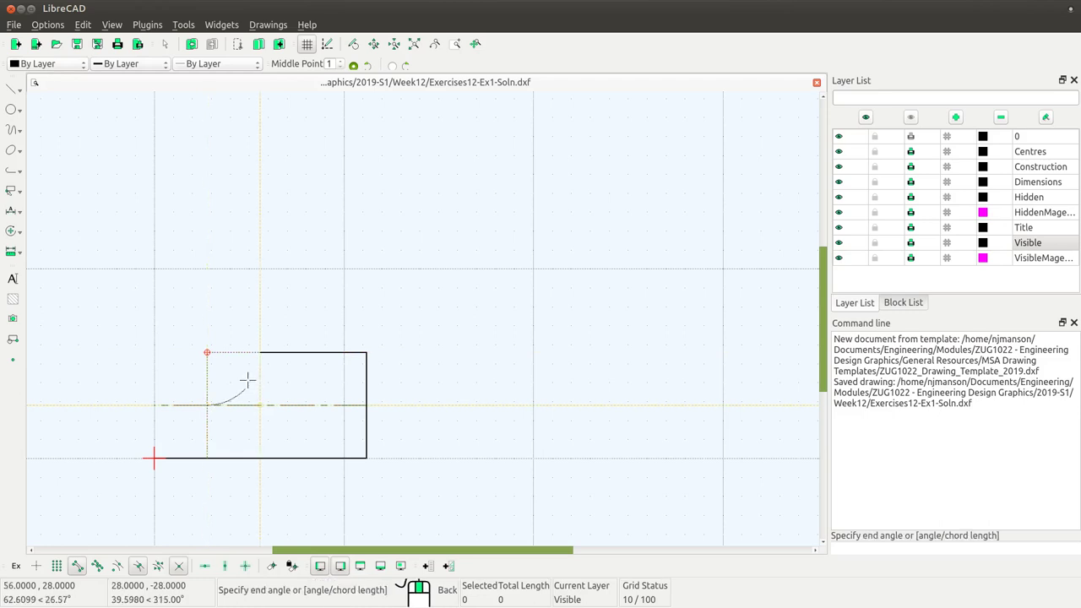
pyautogui.click(259, 353)
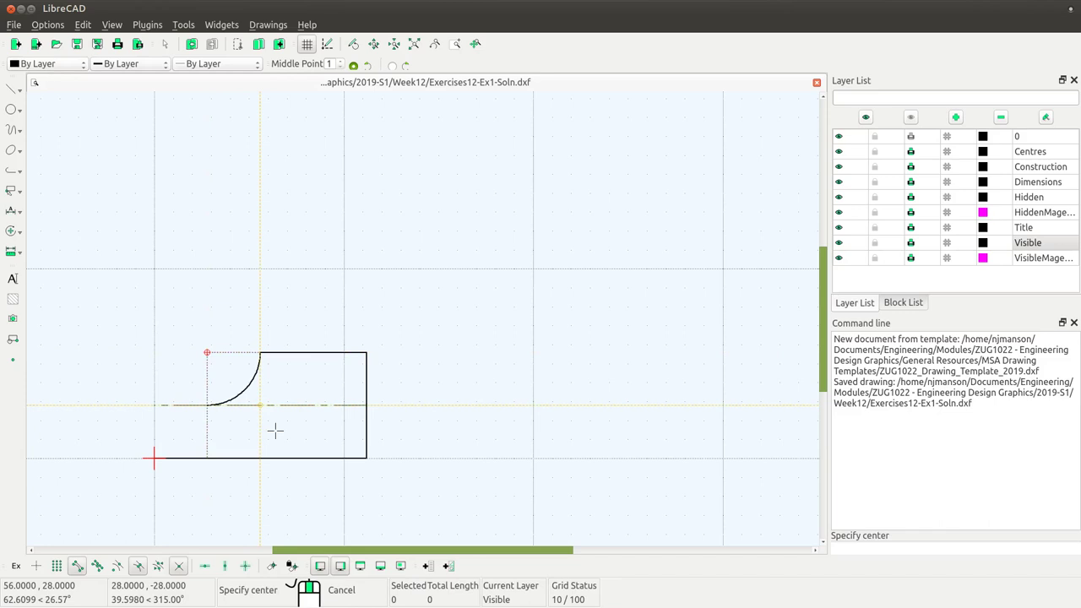
# Step: Draw a second R28 arc centred at the vertical construction line's foot, from the centre line down to the base line's left end
pyautogui.click(206, 458)
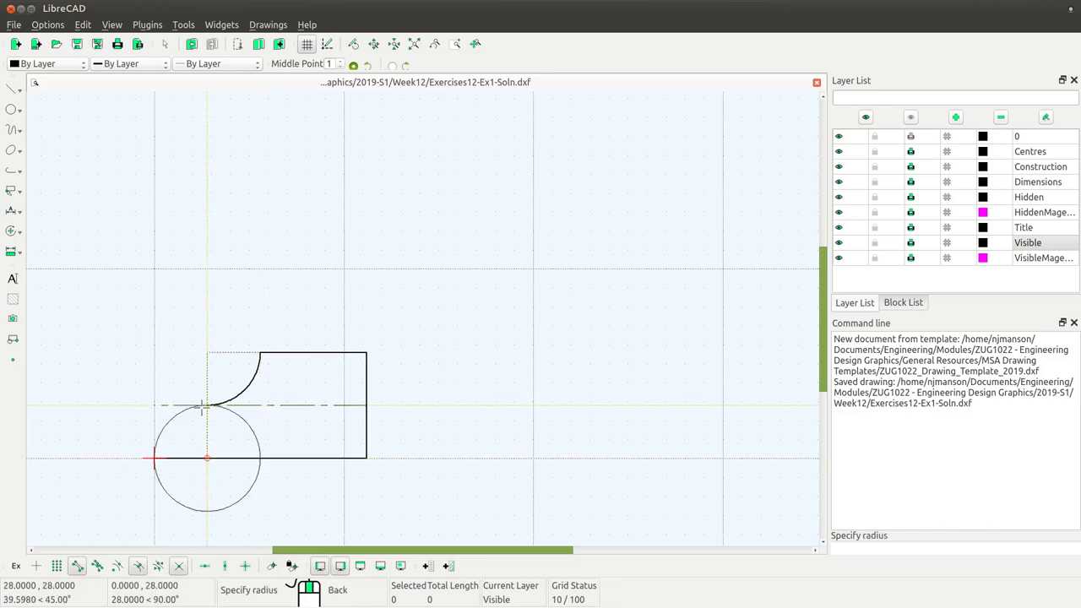
pyautogui.click(203, 406)
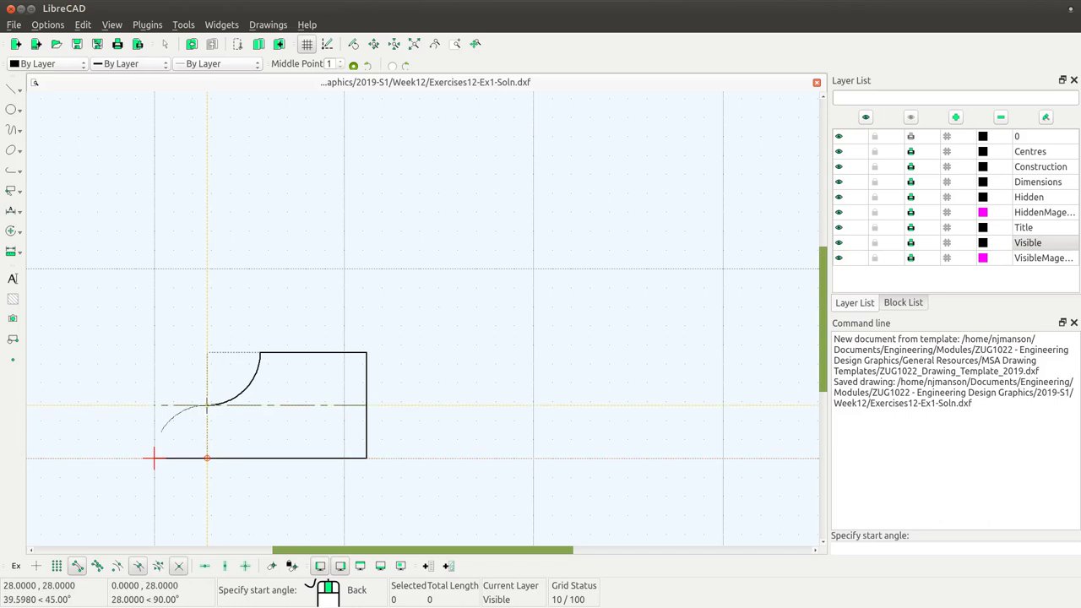
pyautogui.click(169, 415)
pyautogui.click(154, 459)
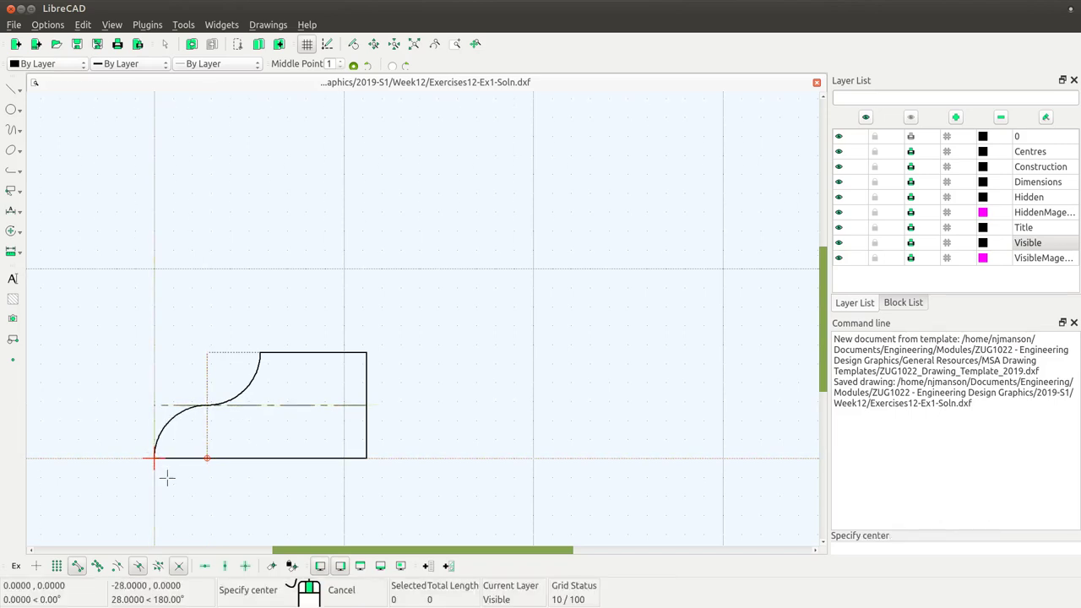
pyautogui.rightClick(167, 478)
# Step: Compare the finished front view with Exercise 1 in the exercise sheet while the Construction layer is temporarily hidden
pyautogui.click(839, 168)
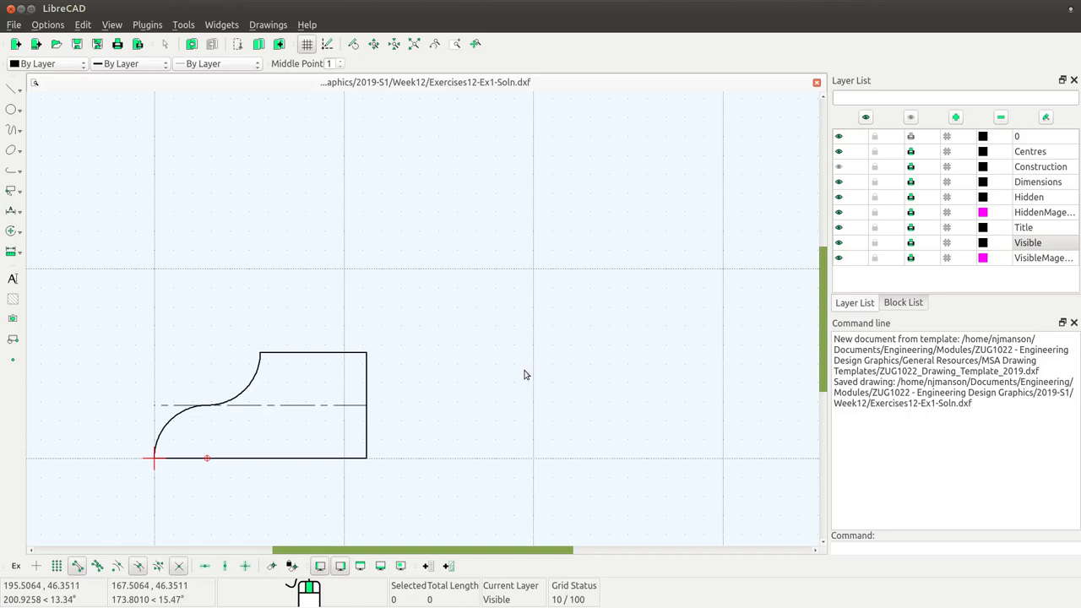
pyautogui.hotkey('alt', 'Tab')
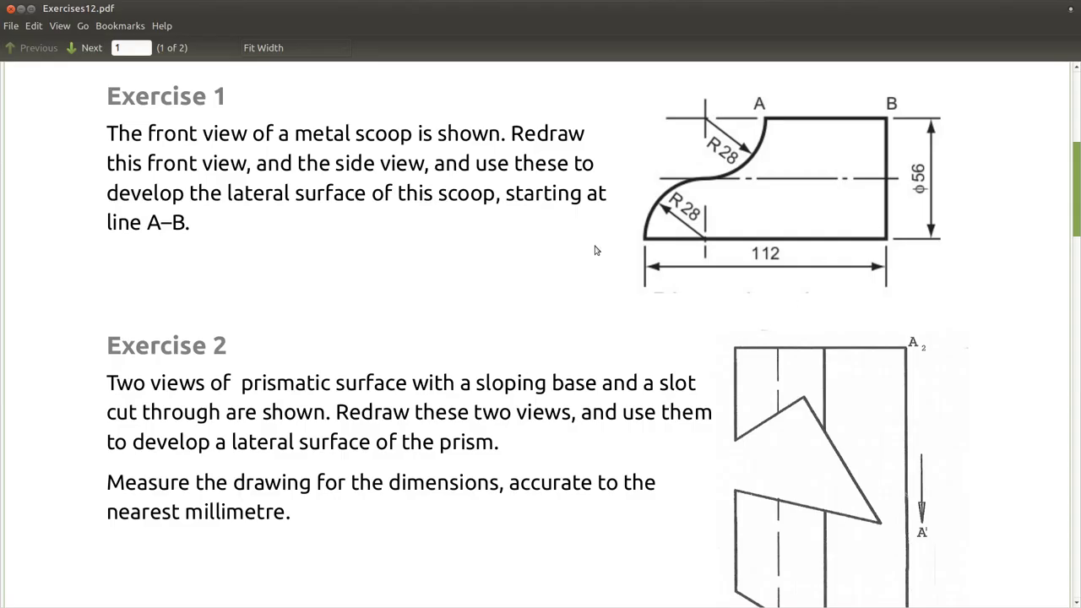
pyautogui.hotkey('alt', 'Tab')
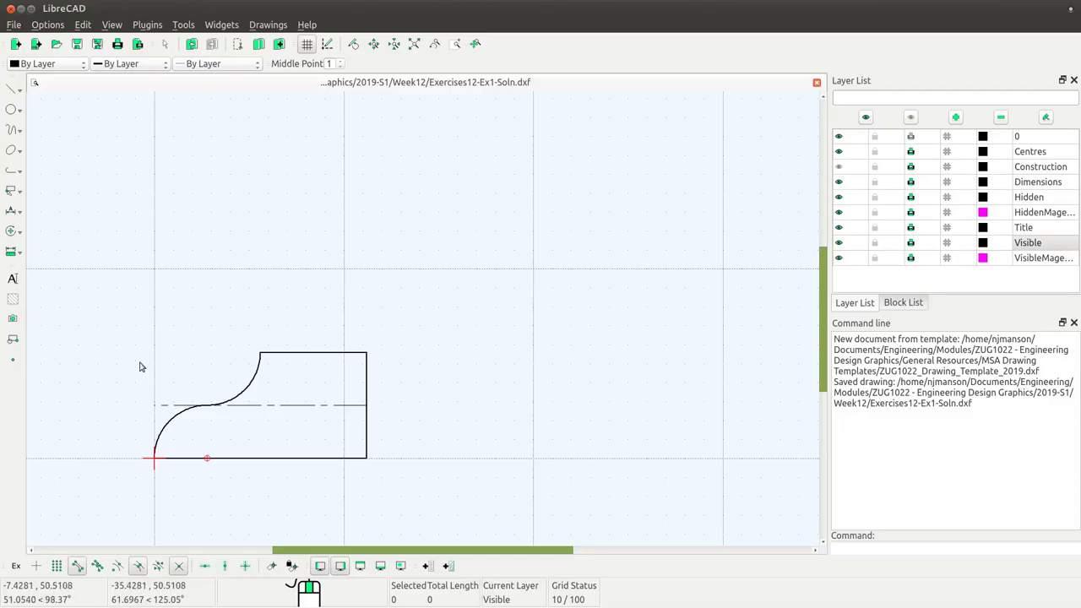
pyautogui.click(839, 167)
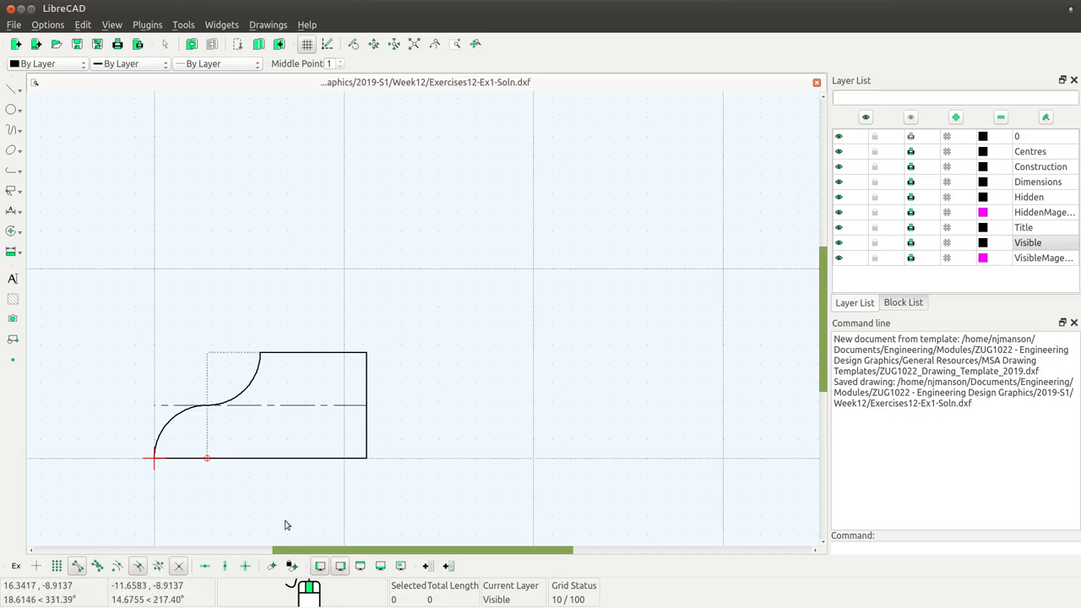
# Step: Check the exercise text and, on the Construction layer, draw a horizontal line of length 56 ending at the base line's left end
pyautogui.hscroll(-5, 285, 550)
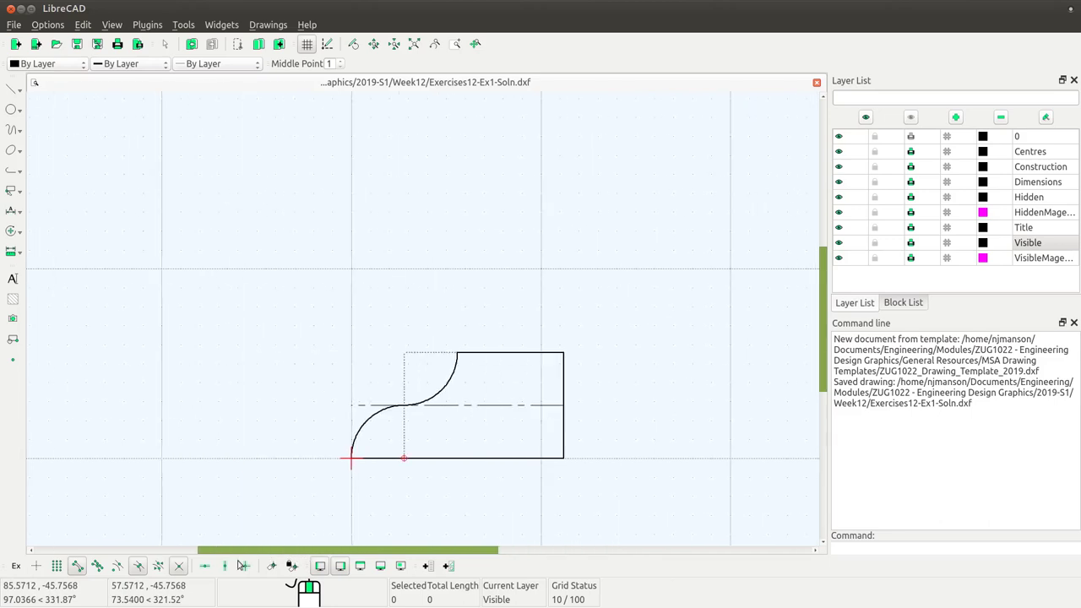
pyautogui.hotkey('alt', 'Tab')
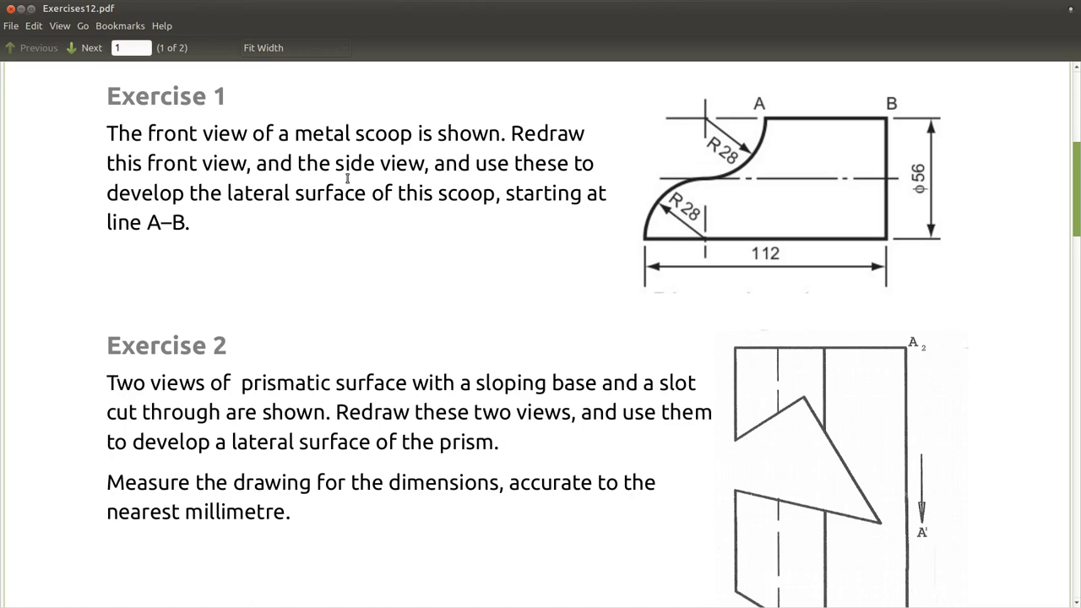
pyautogui.hotkey('alt', 'Tab')
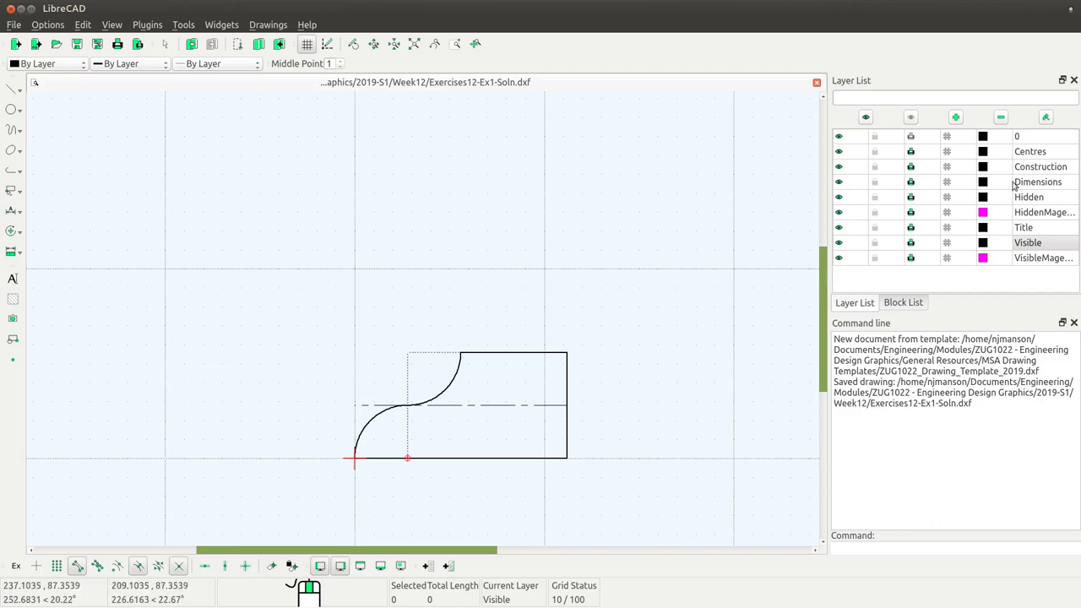
pyautogui.click(1040, 169)
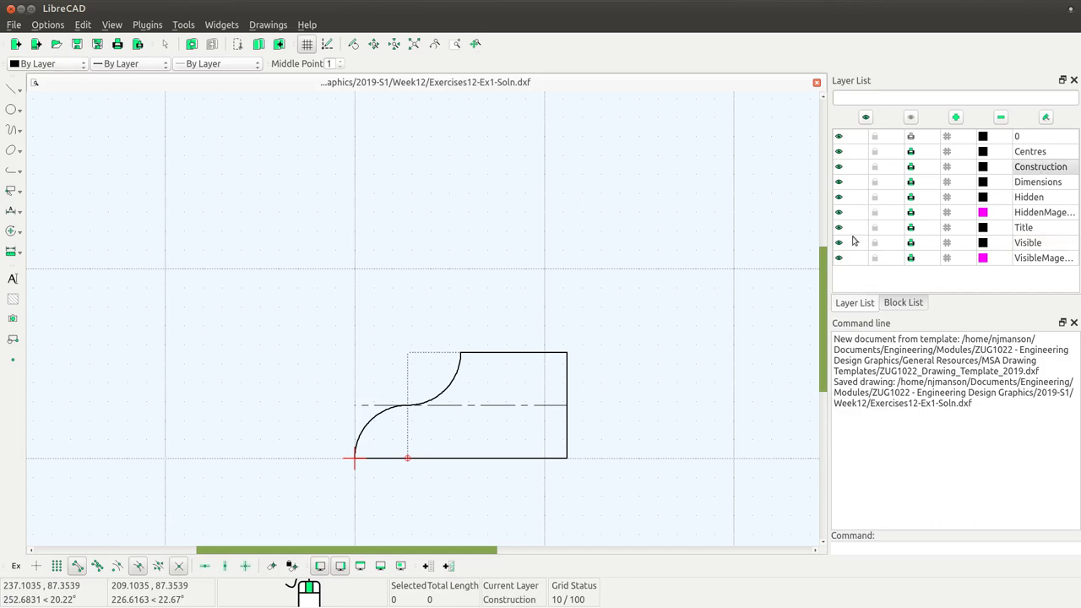
pyautogui.click(15, 89)
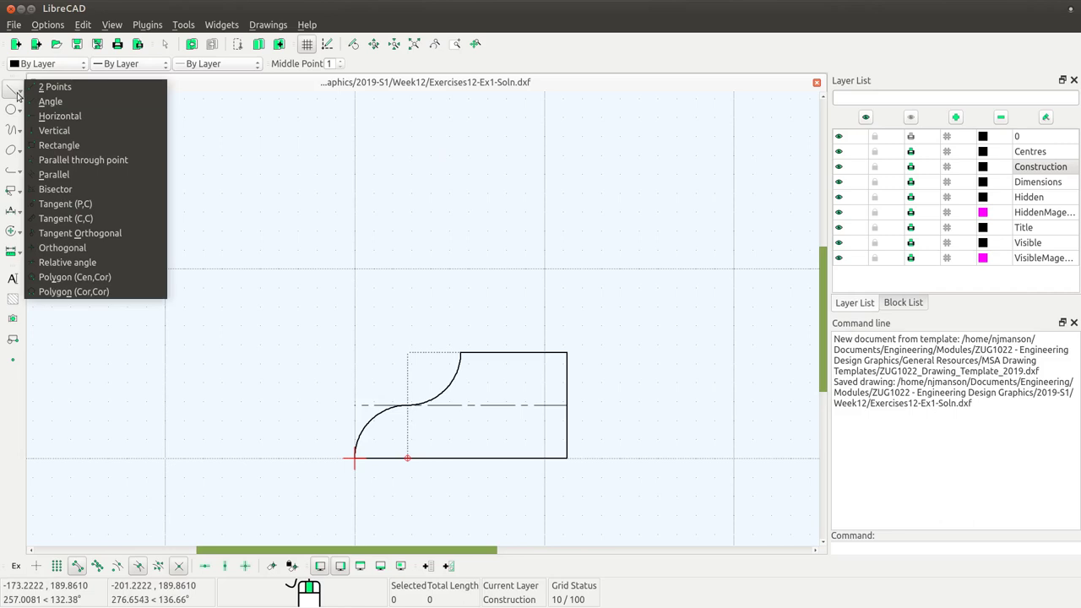
pyautogui.click(59, 115)
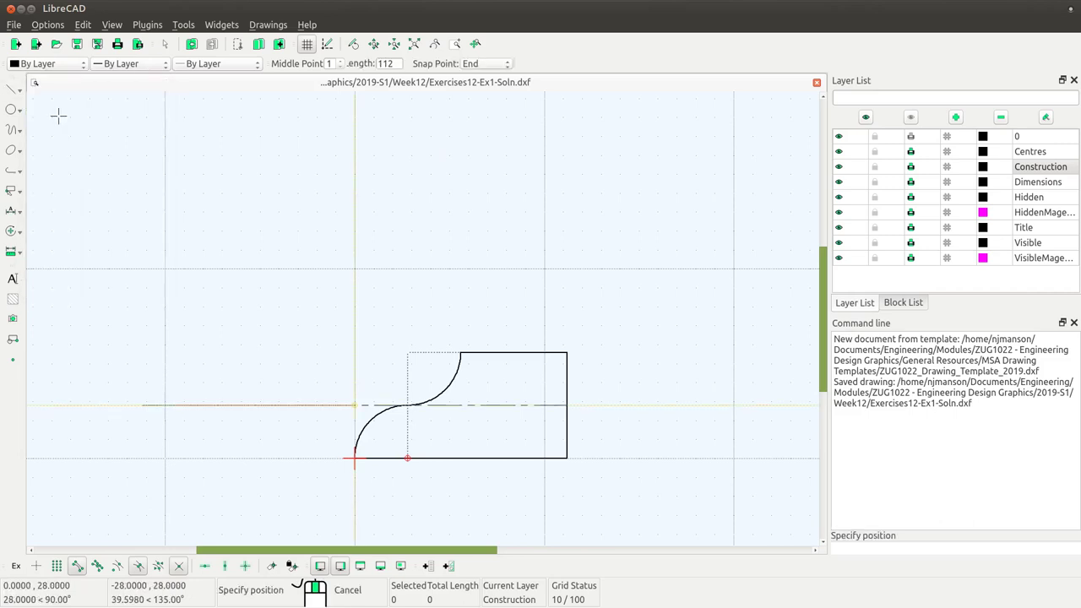
pyautogui.doubleClick(394, 63)
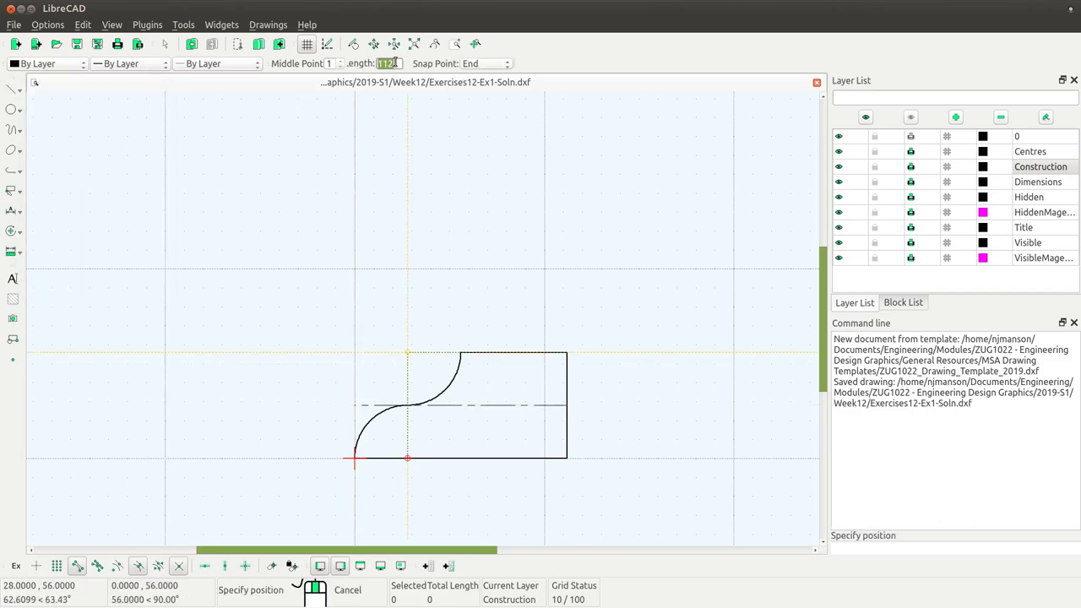
pyautogui.write('56')
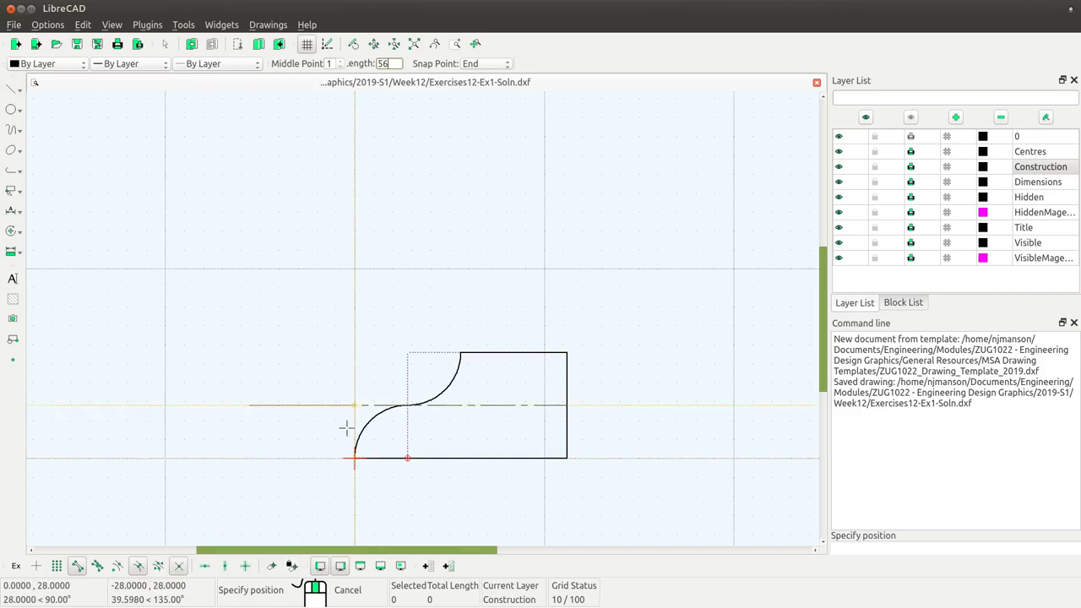
pyautogui.click(345, 459)
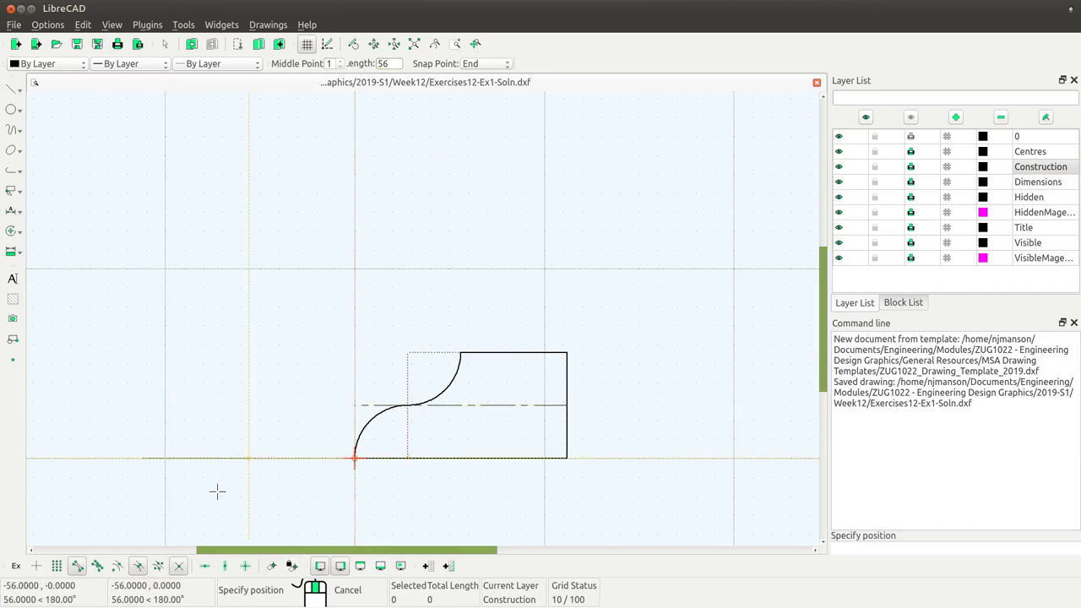
# Step: Draw a vertical construction line of length 56 with its Start snap point at the left end of the new horizontal construction line
pyautogui.click(13, 89)
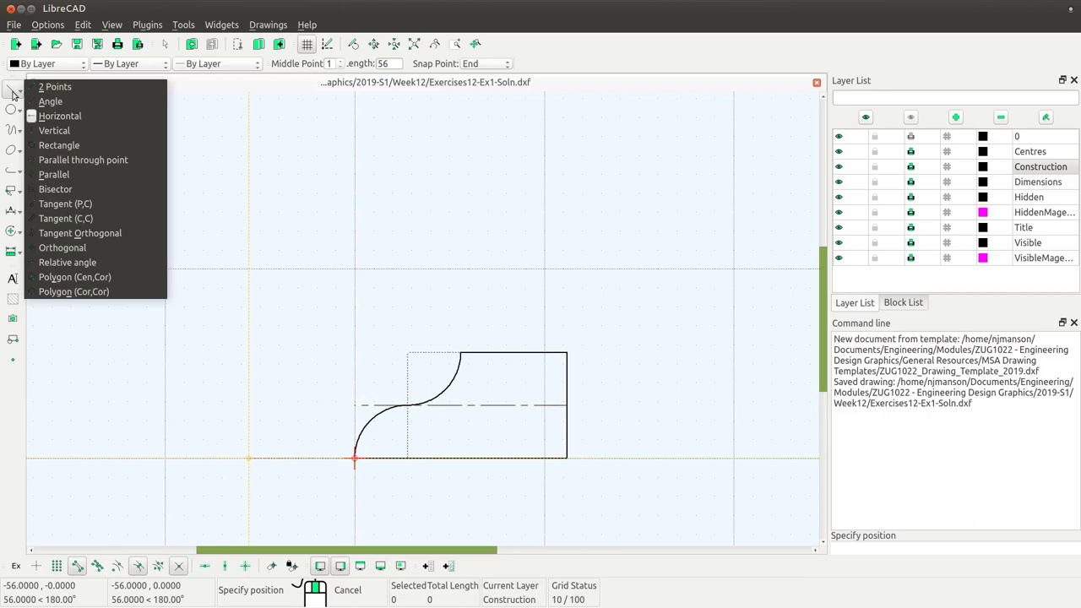
pyautogui.click(54, 131)
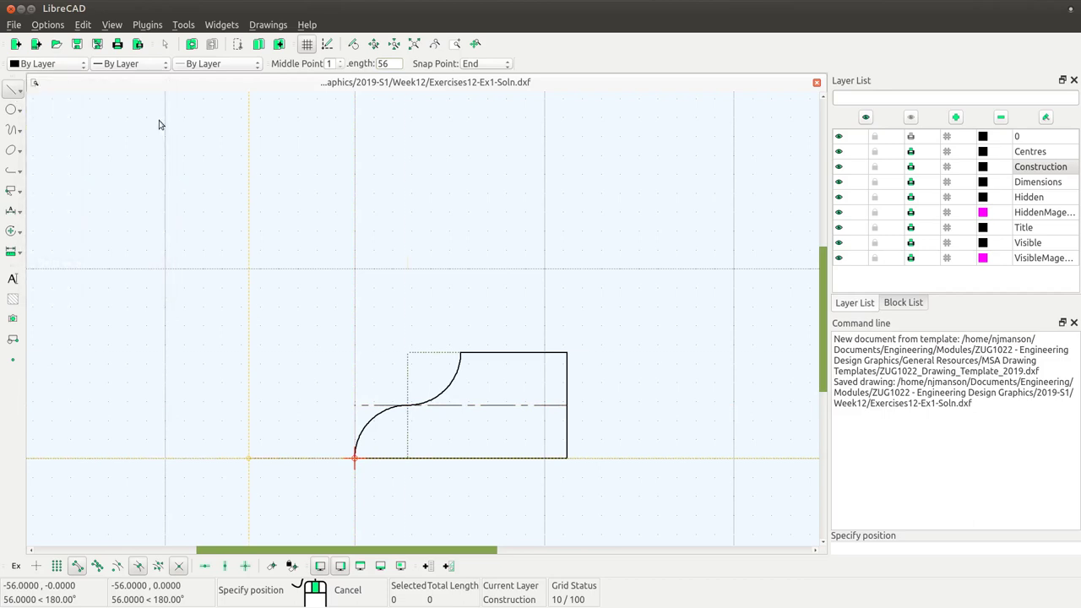
pyautogui.doubleClick(386, 63)
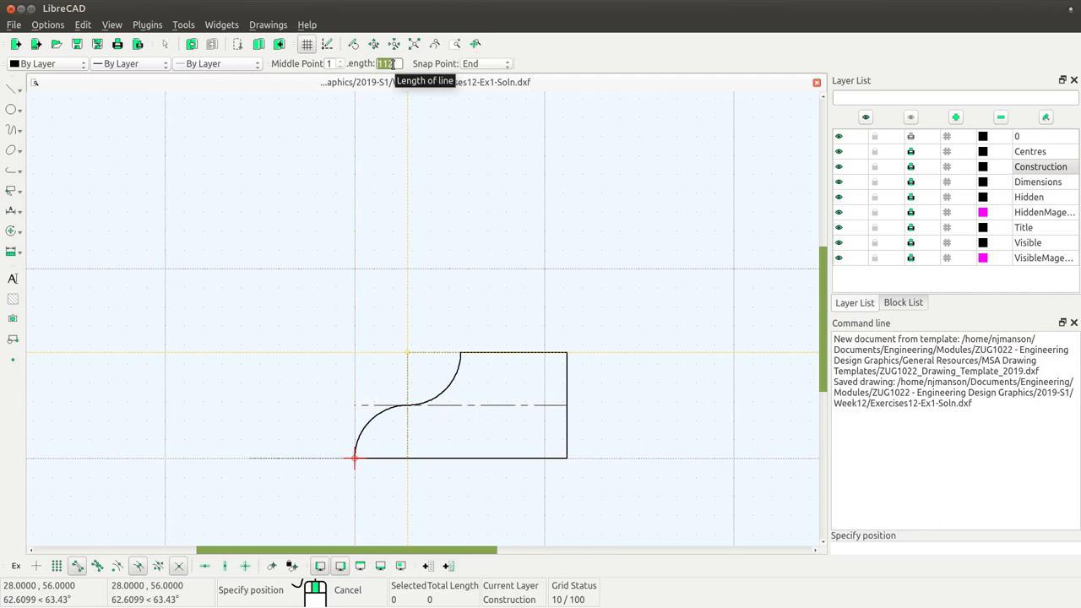
pyautogui.write('56')
pyautogui.click(478, 64)
pyautogui.click(473, 37)
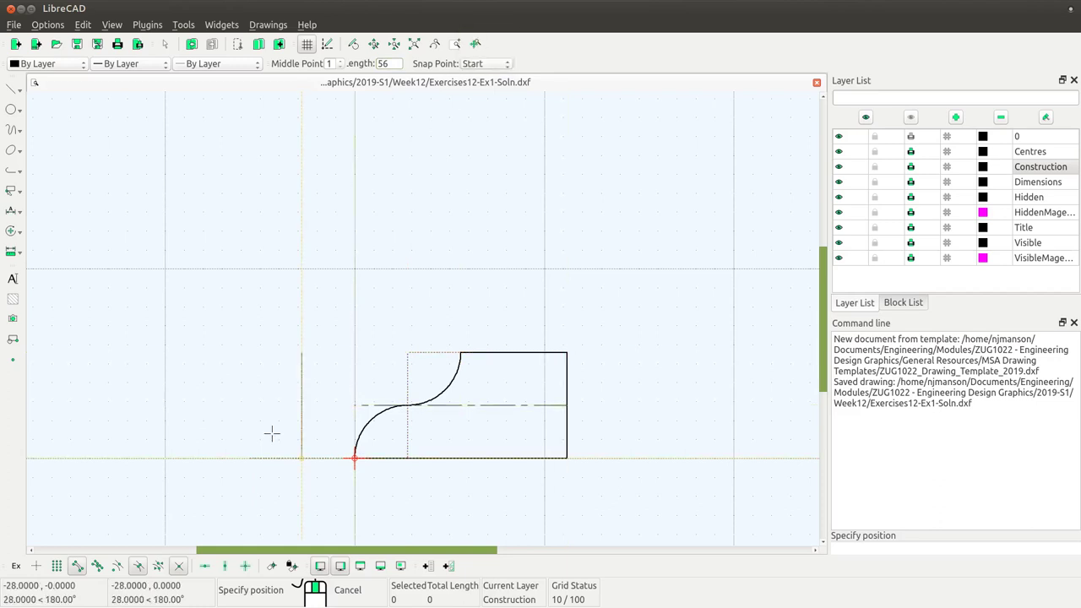
pyautogui.click(251, 449)
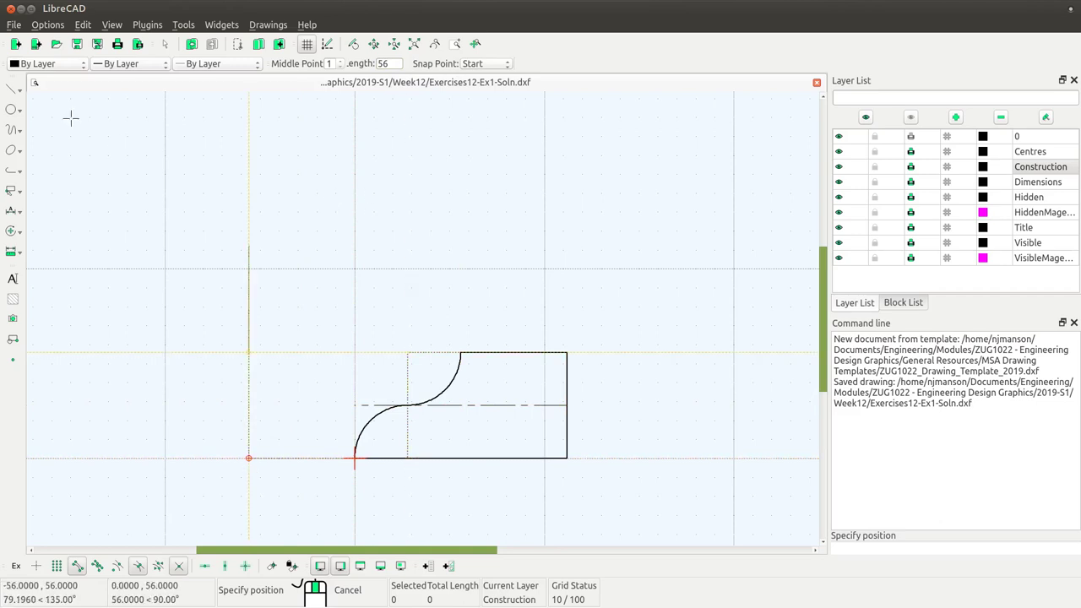
# Step: On the Visible layer, draw the side-view circle centred on the midpoint of the new vertical construction line and passing through its lower end
pyautogui.click(929, 243)
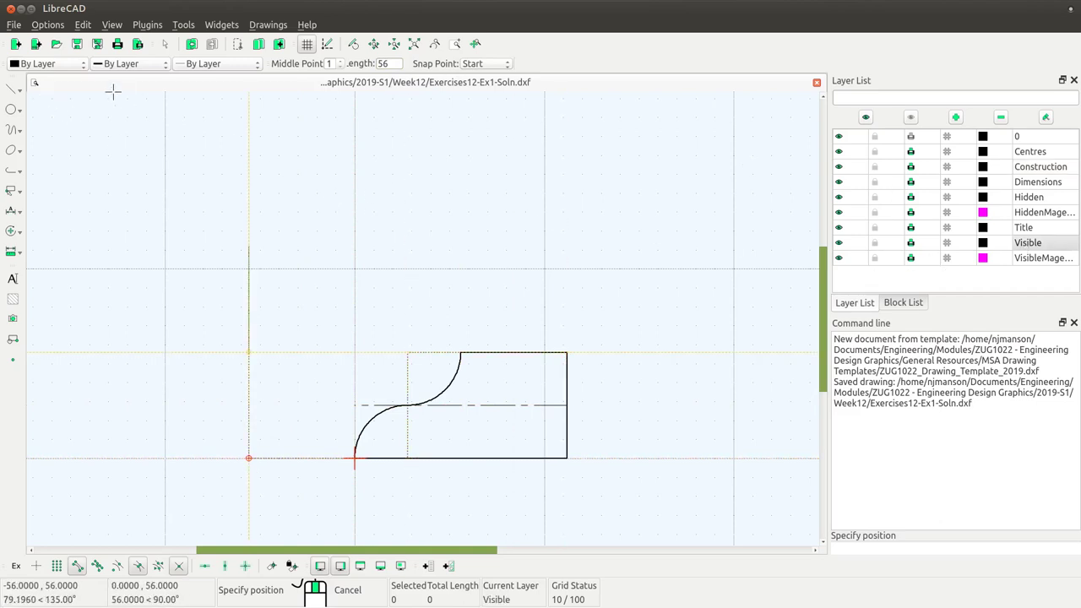
pyautogui.click(11, 111)
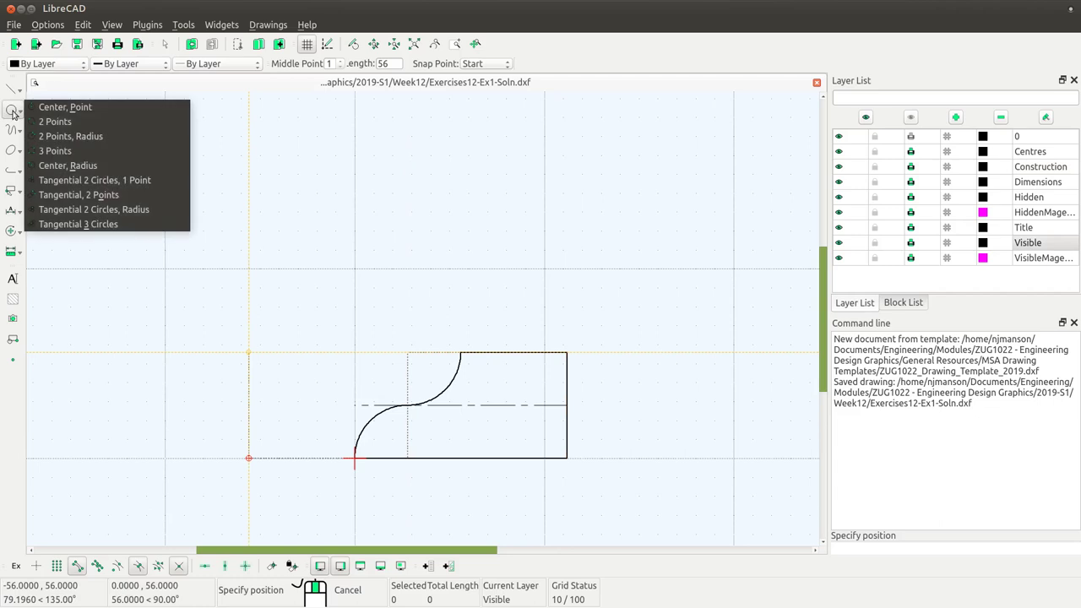
pyautogui.click(81, 108)
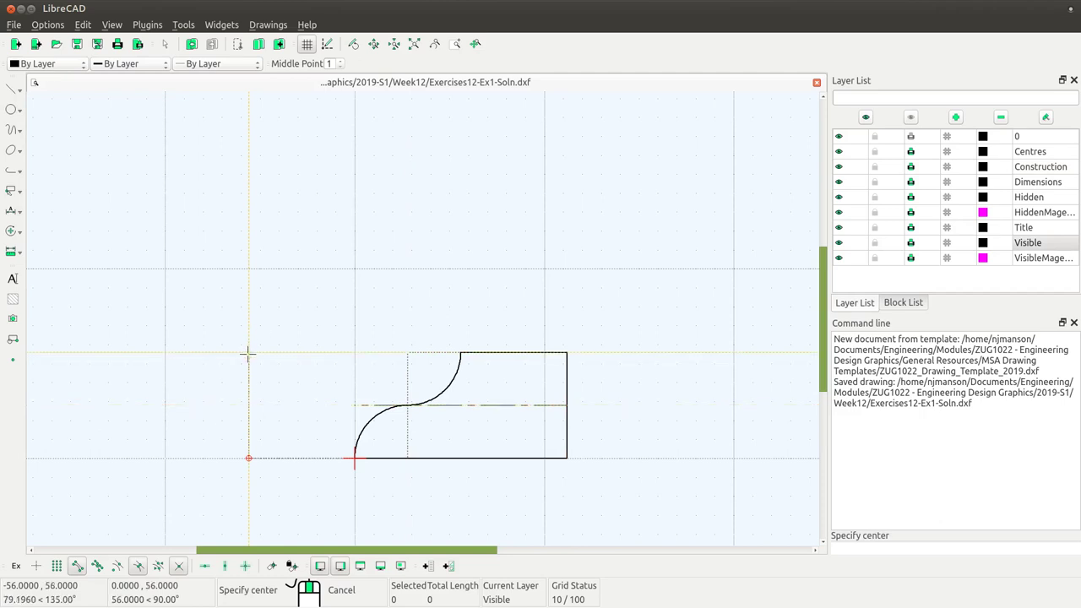
pyautogui.click(250, 404)
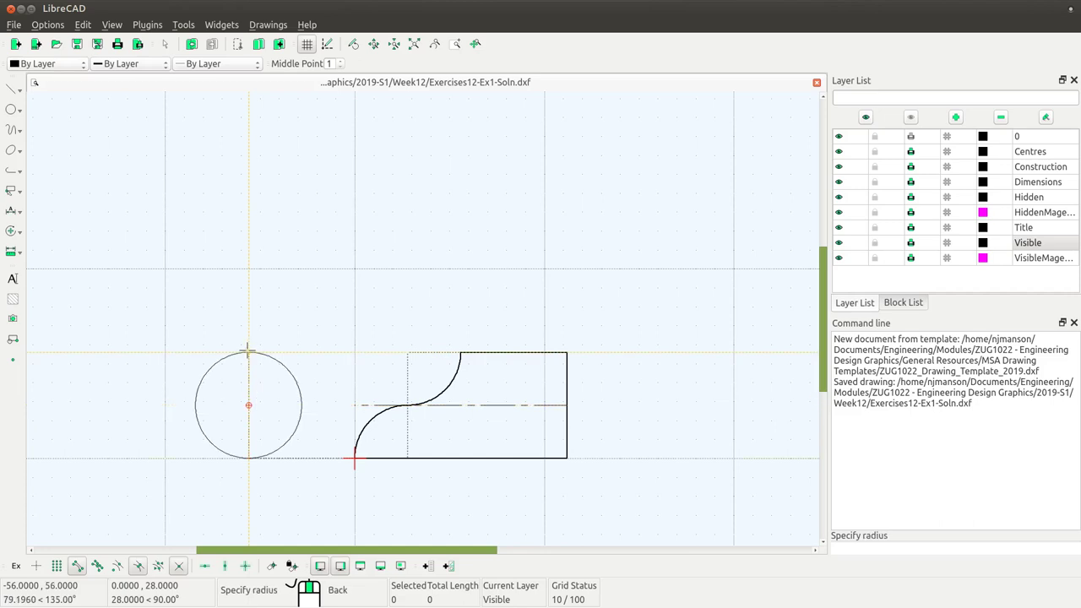
pyautogui.click(250, 457)
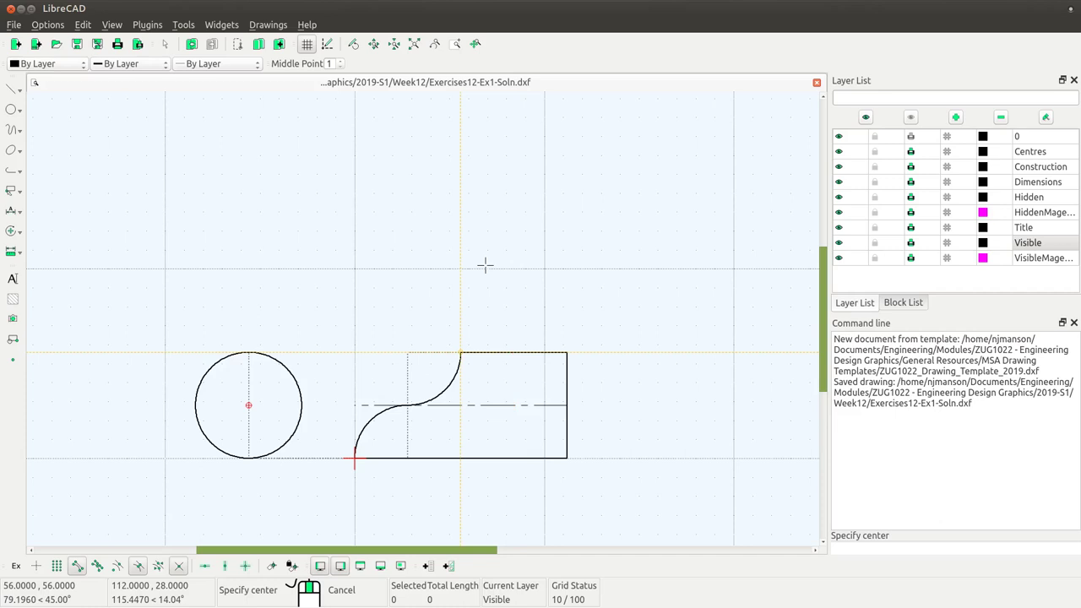
# Step: On the Construction layer, draw a vertical line of length 56 upward from the front view's upper-right corner
pyautogui.click(1032, 167)
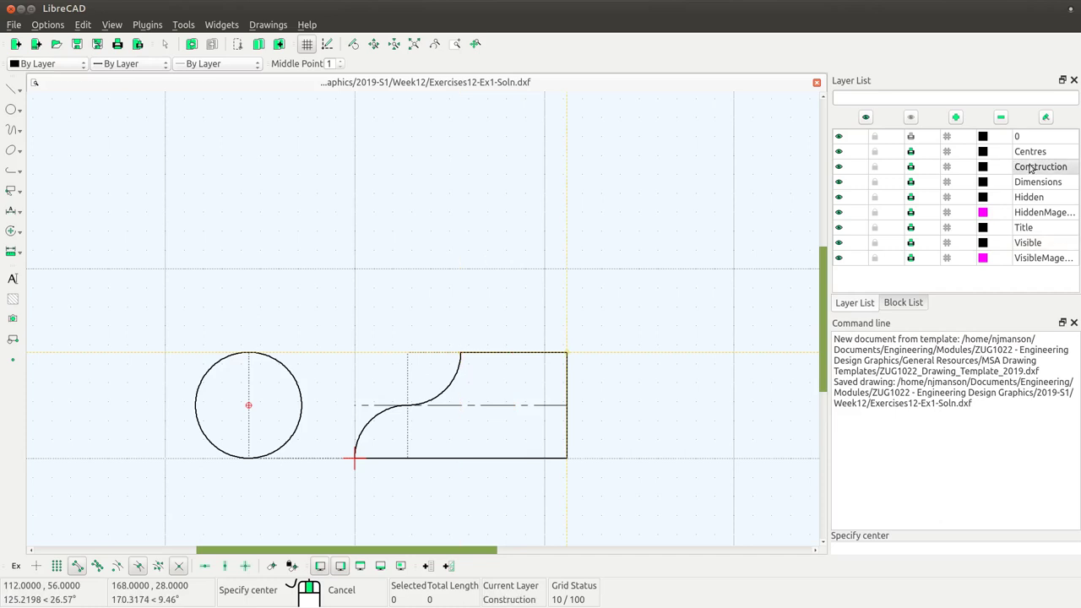
pyautogui.click(14, 91)
pyautogui.click(54, 131)
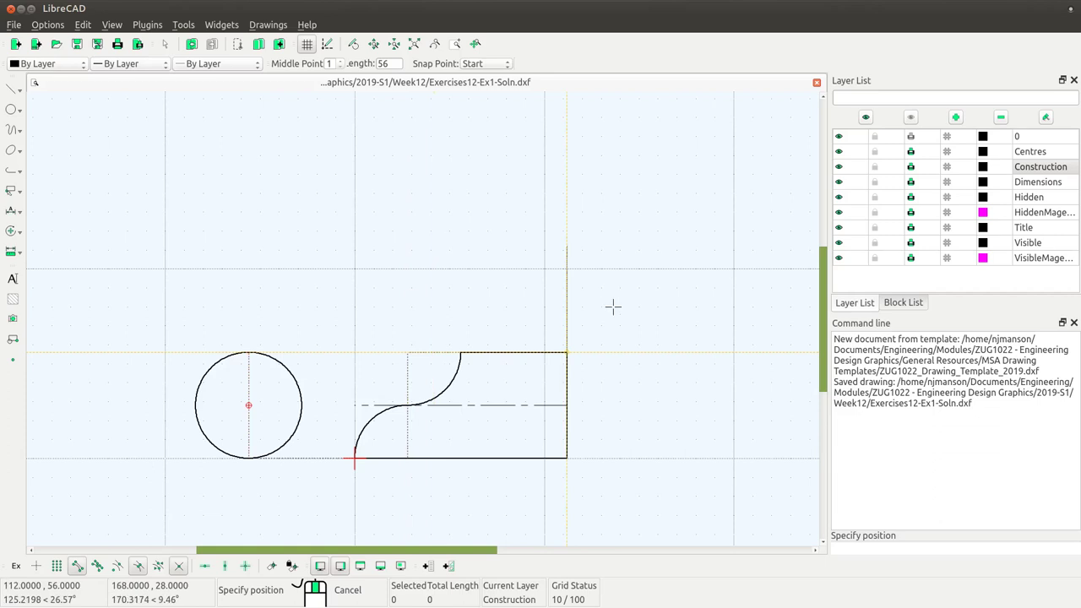
pyautogui.click(580, 334)
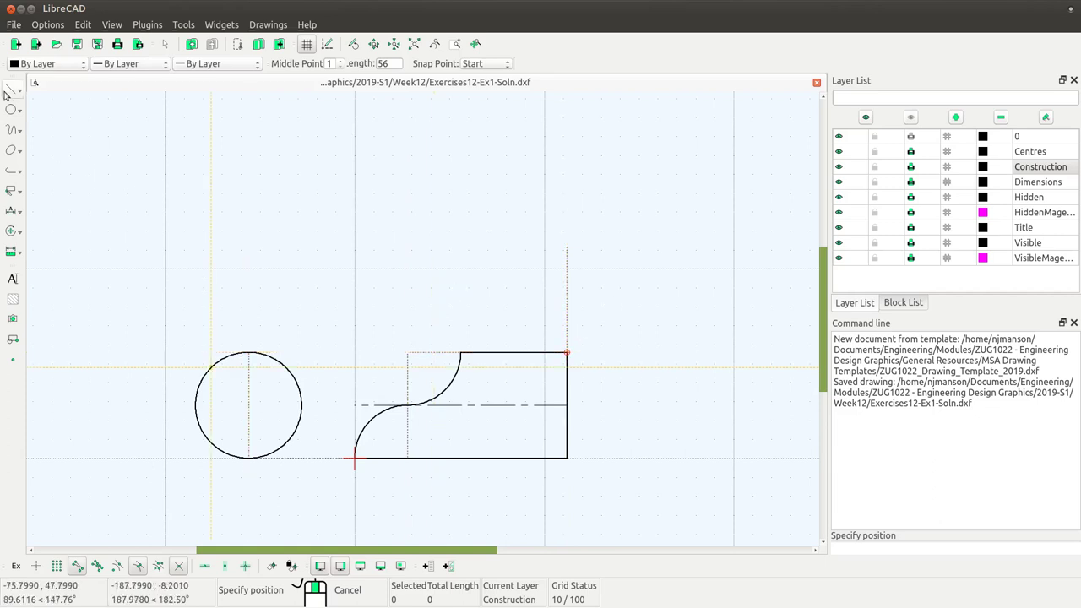
# Step: Draw a horizontal construction line of length 112 with its End snap point at the top of the new vertical line
pyautogui.click(6, 91)
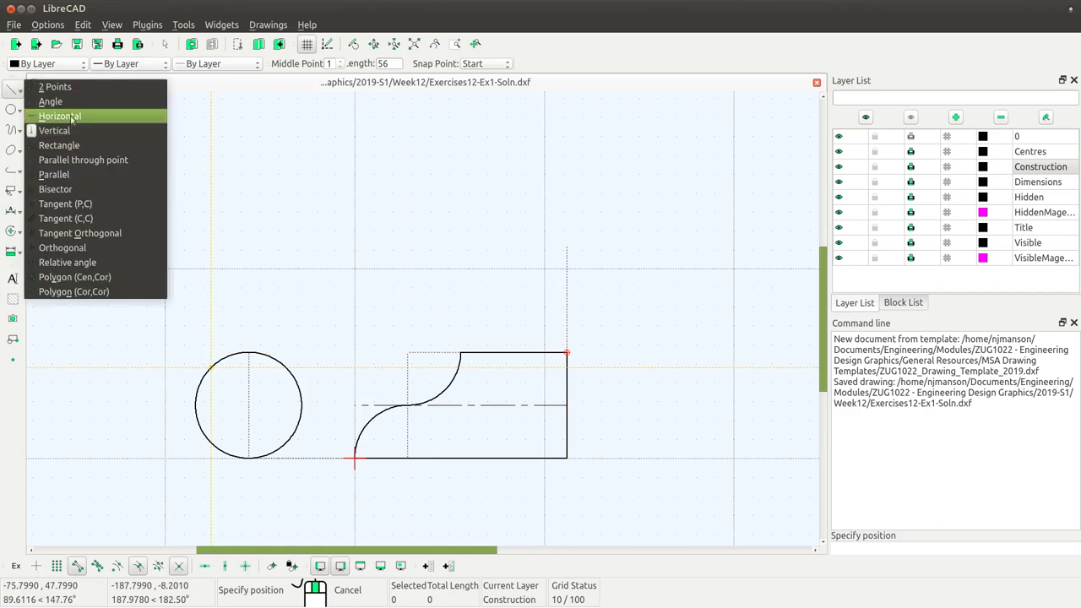
pyautogui.click(72, 117)
pyautogui.doubleClick(402, 63)
pyautogui.write('112')
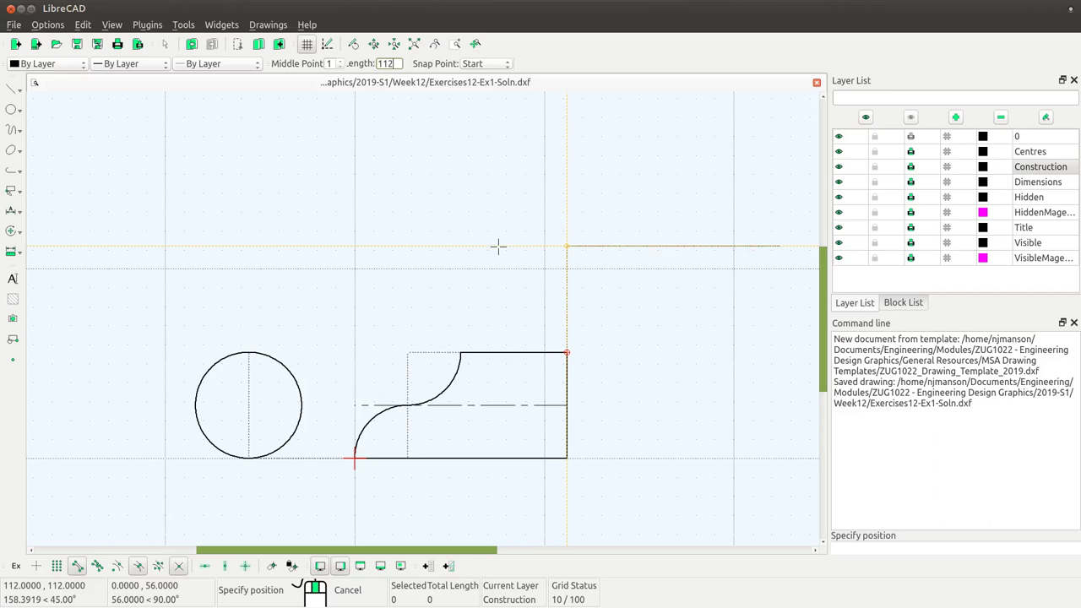
pyautogui.click(486, 64)
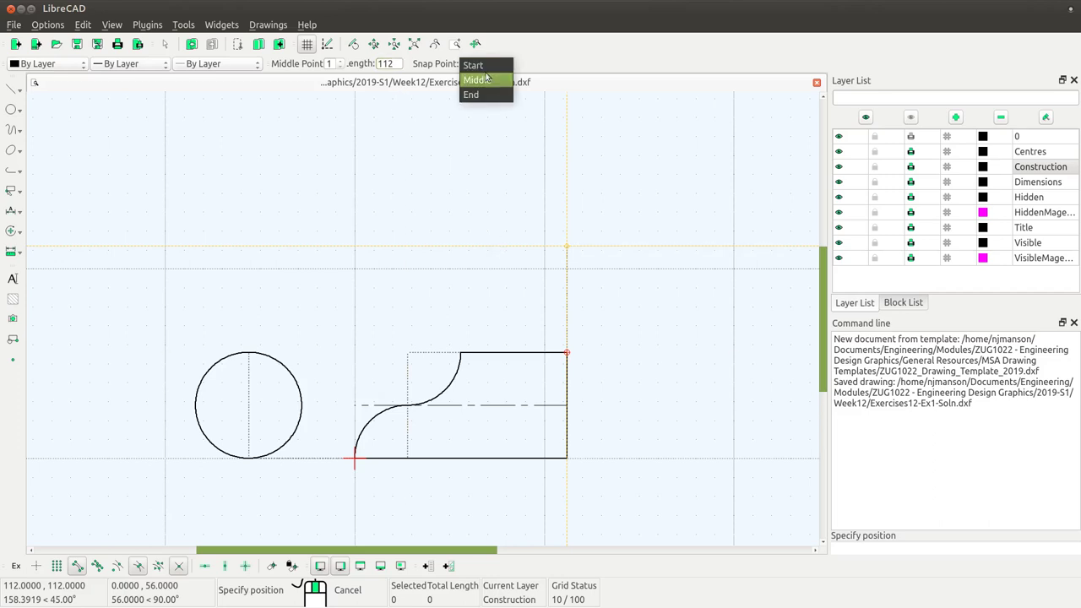
pyautogui.click(473, 95)
pyautogui.click(536, 251)
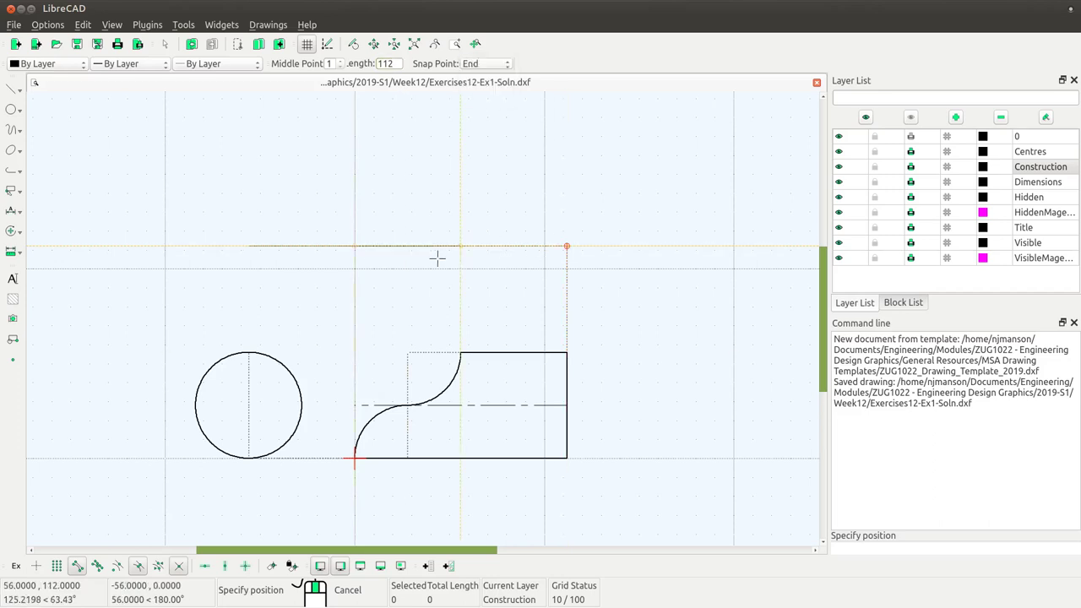
pyautogui.rightClick(557, 251)
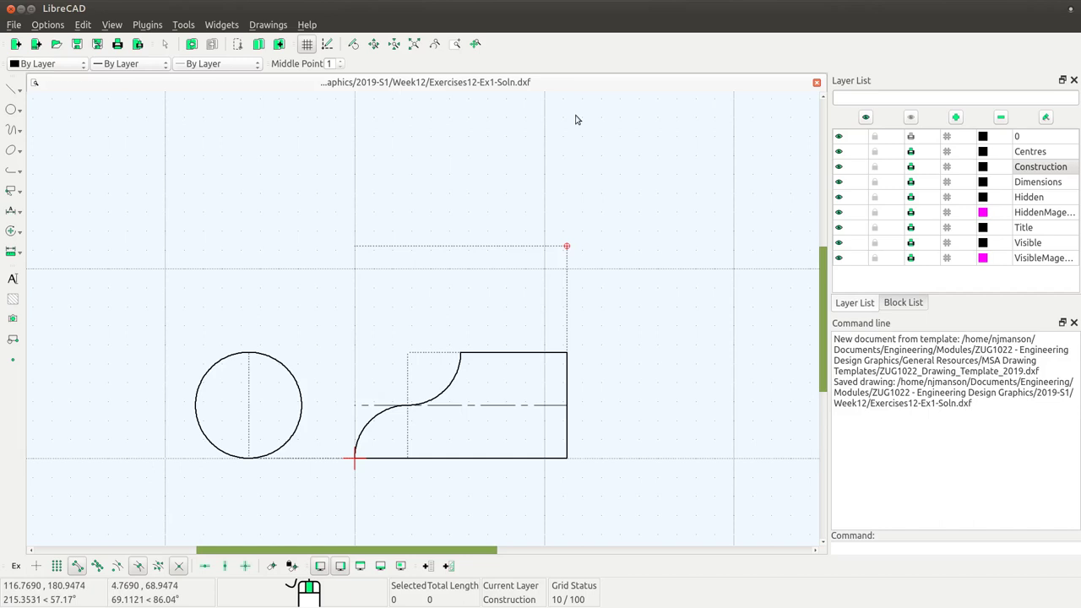
# Step: Draw vertical construction lines of length 56*pi upward from both ends of the 112-long horizontal line, using the Start snap point
pyautogui.click(11, 90)
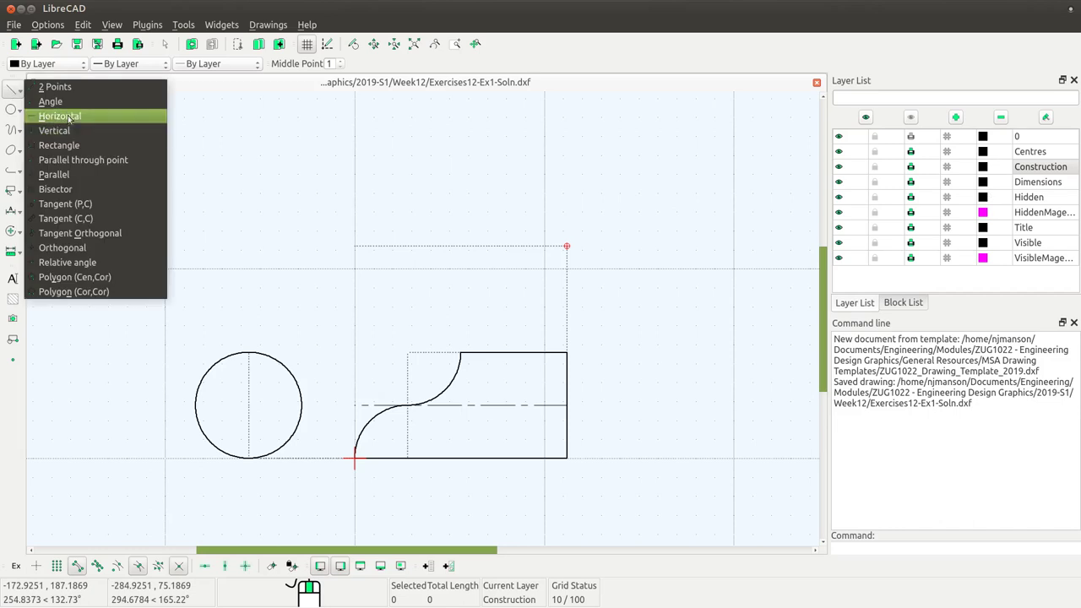
pyautogui.click(55, 131)
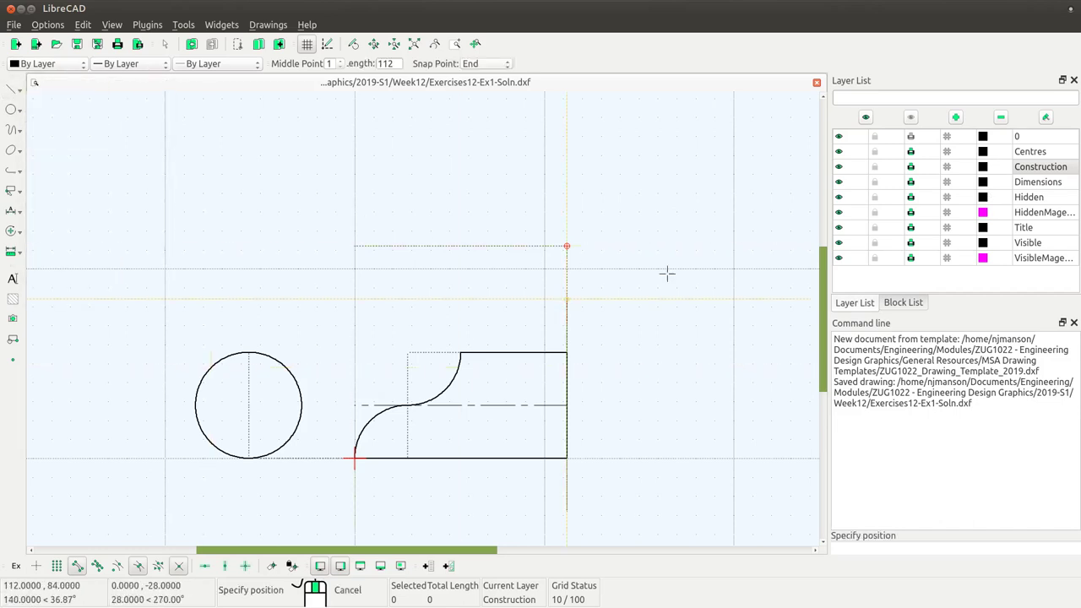
pyautogui.click(495, 63)
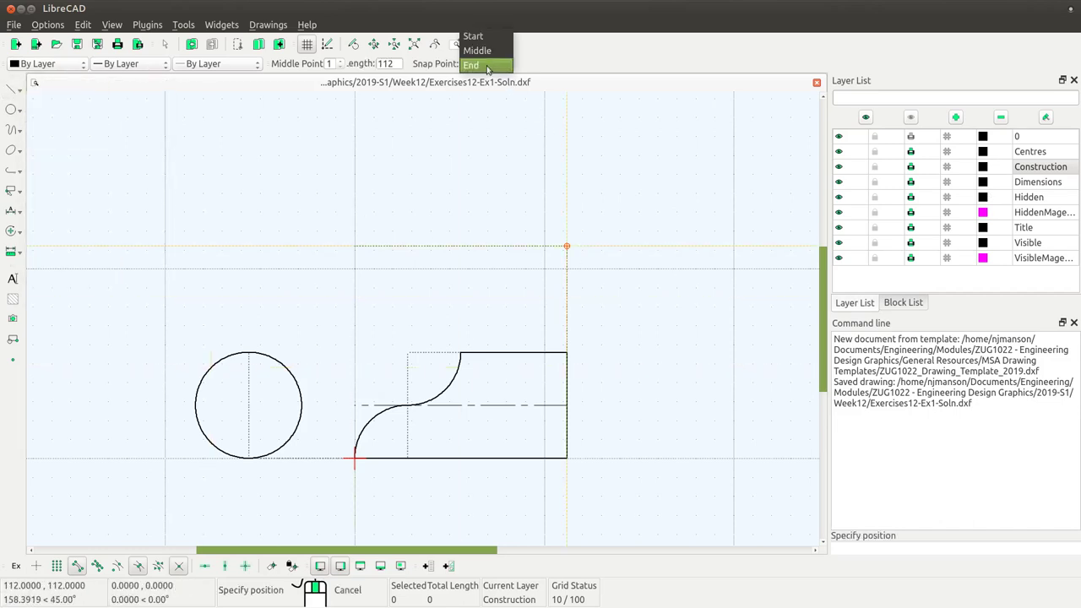
pyautogui.click(481, 38)
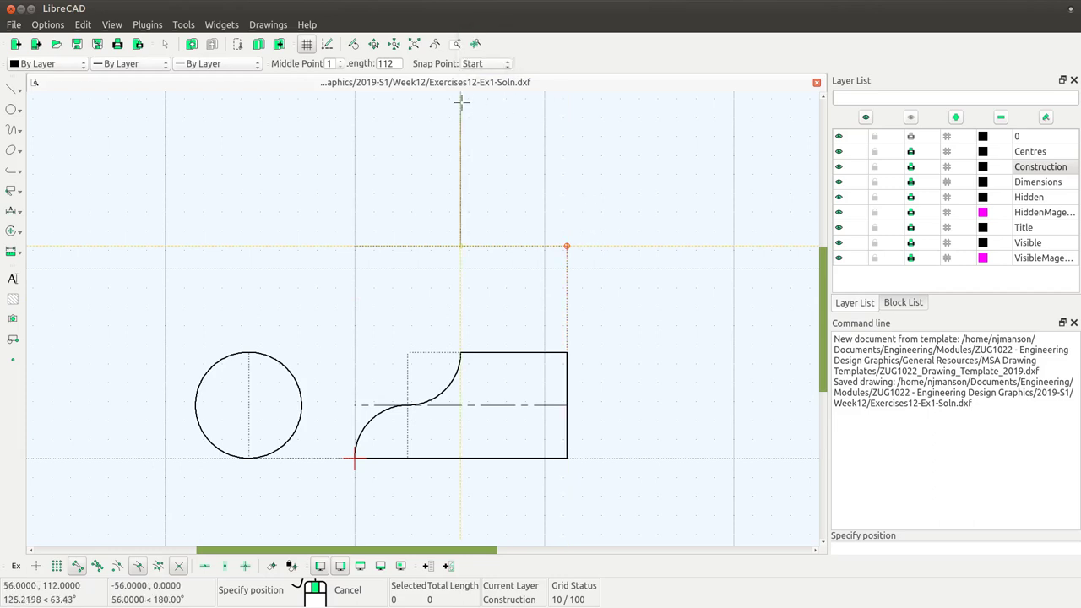
pyautogui.doubleClick(381, 64)
pyautogui.write('56*pi')
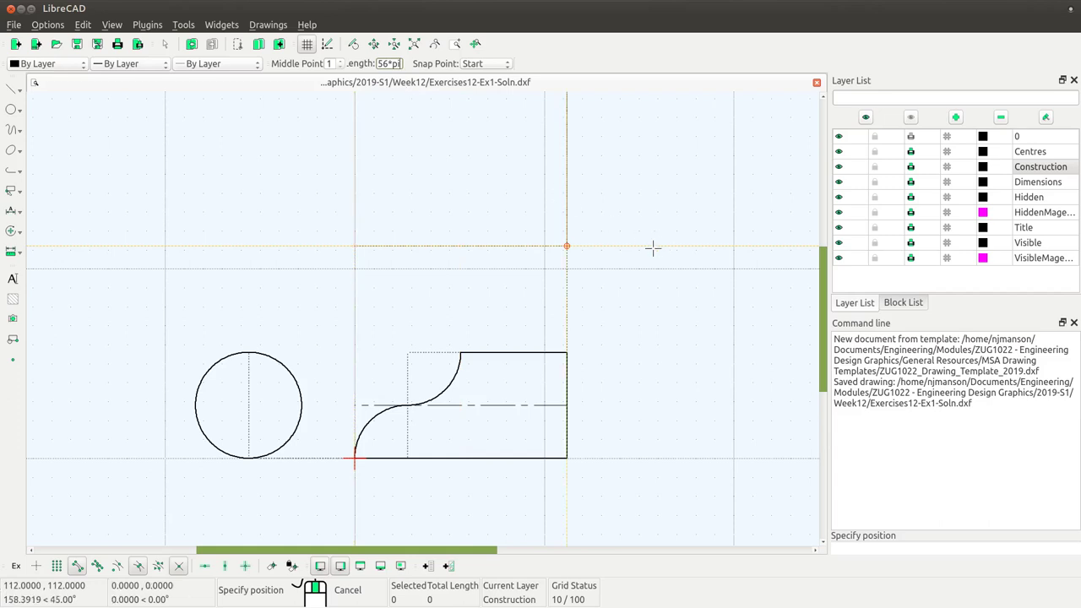
pyautogui.press('Return')
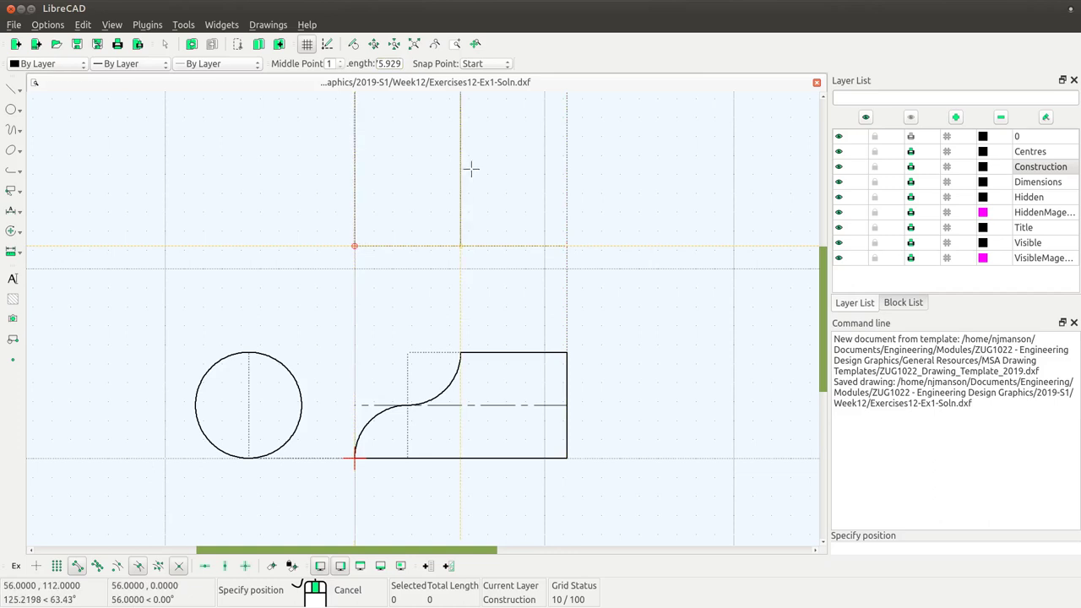
pyautogui.click(414, 45)
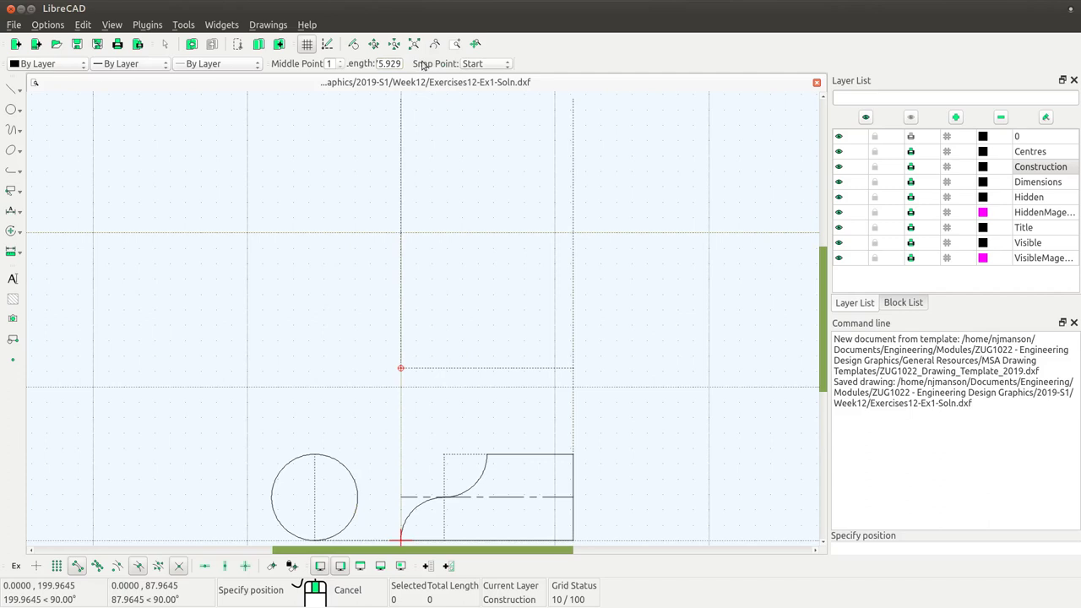
pyautogui.rightClick(654, 263)
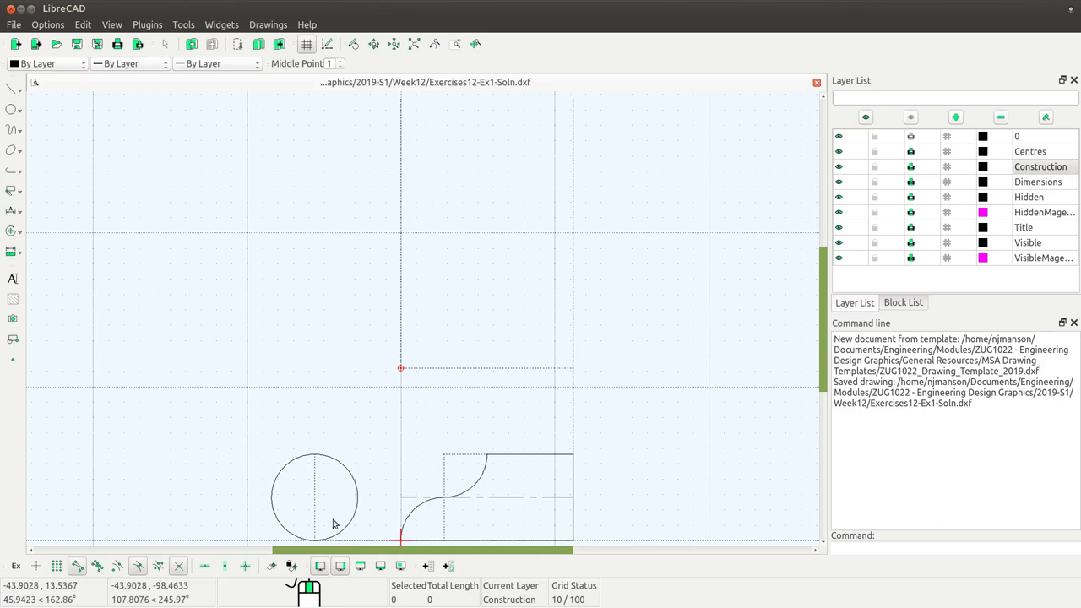
# Step: Rotate the circle's vertical construction line about the circle's centre, making 11 multiple copies at an angle of 15 degrees
pyautogui.scroll(4, 333, 524)
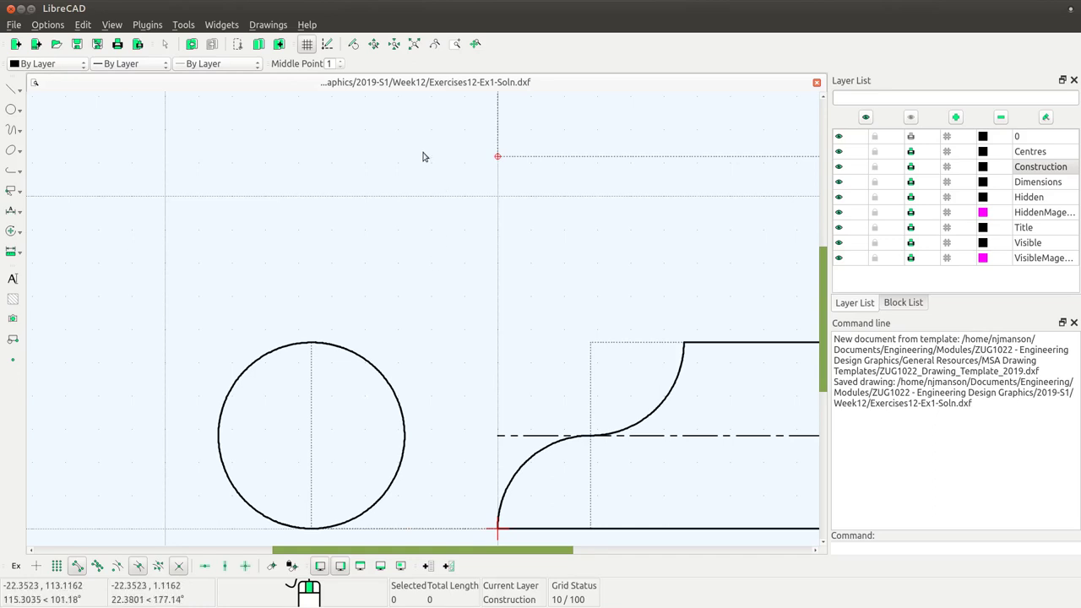
pyautogui.click(310, 475)
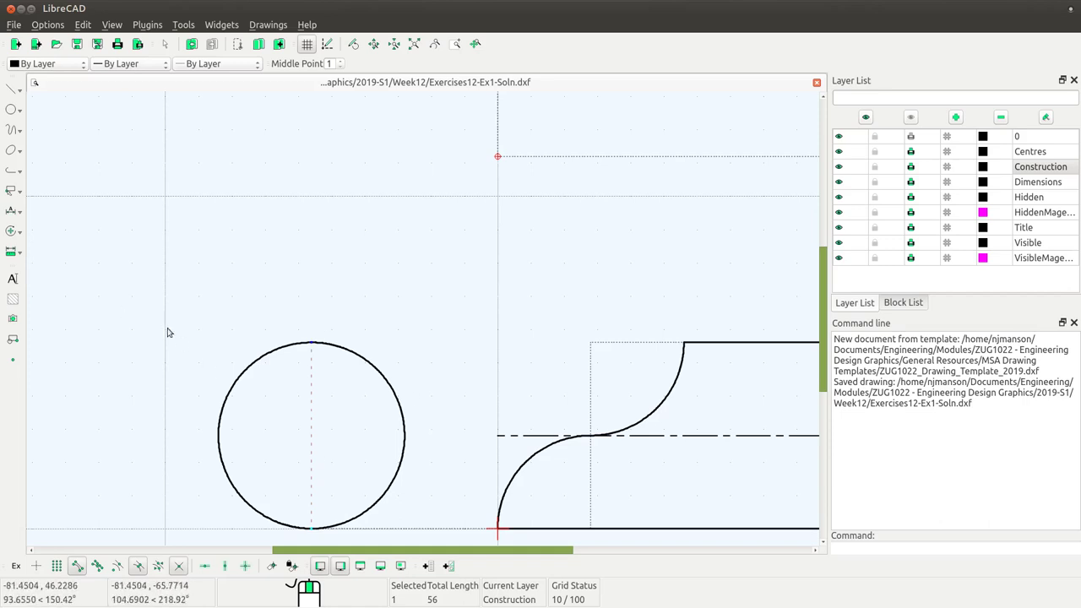
pyautogui.click(15, 233)
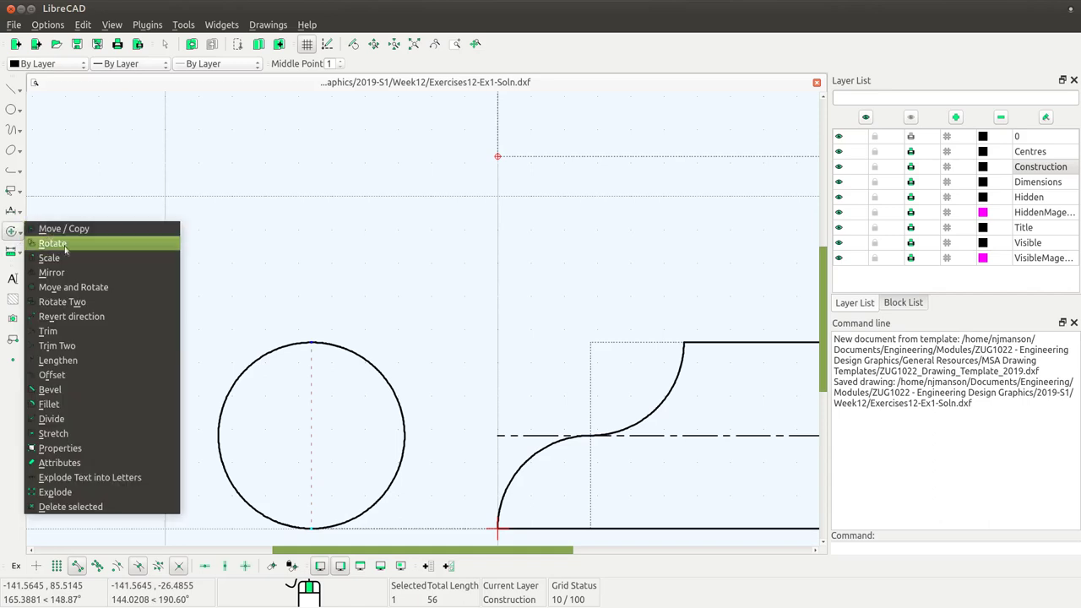
pyautogui.click(65, 245)
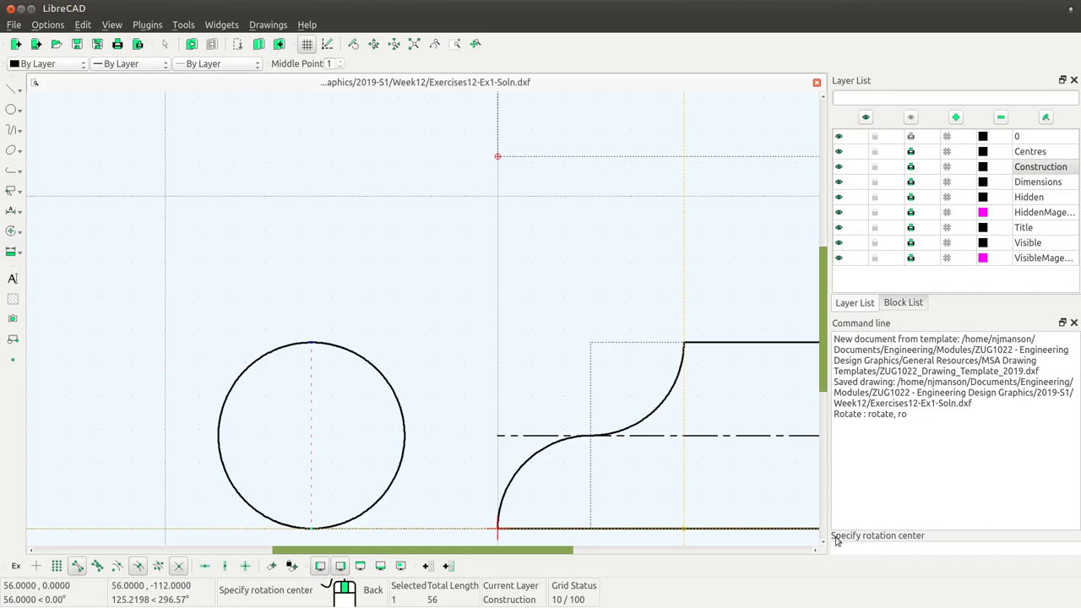
pyautogui.click(312, 436)
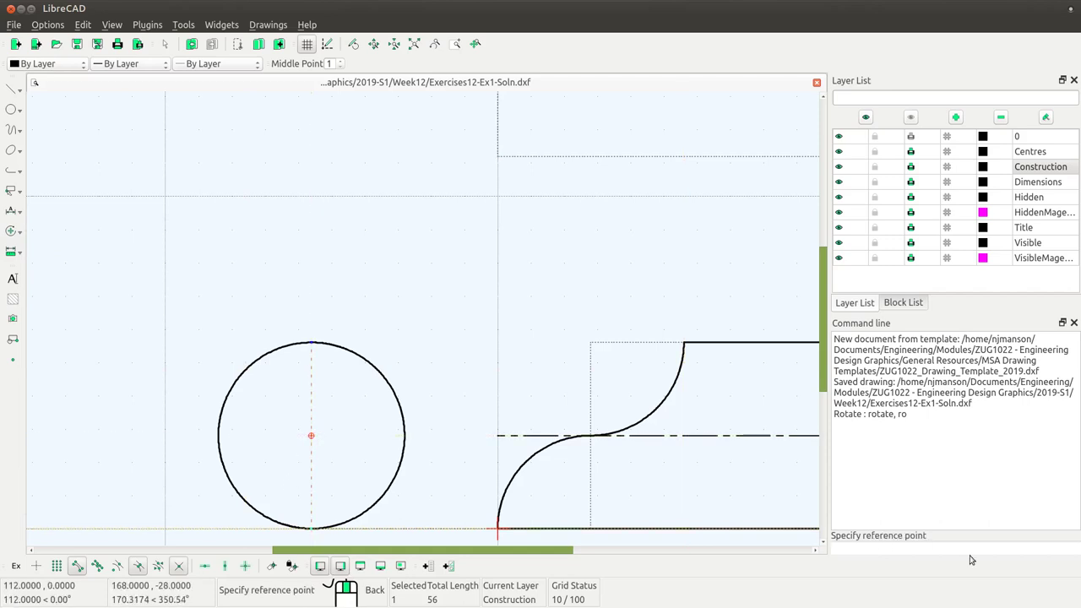
pyautogui.click(312, 530)
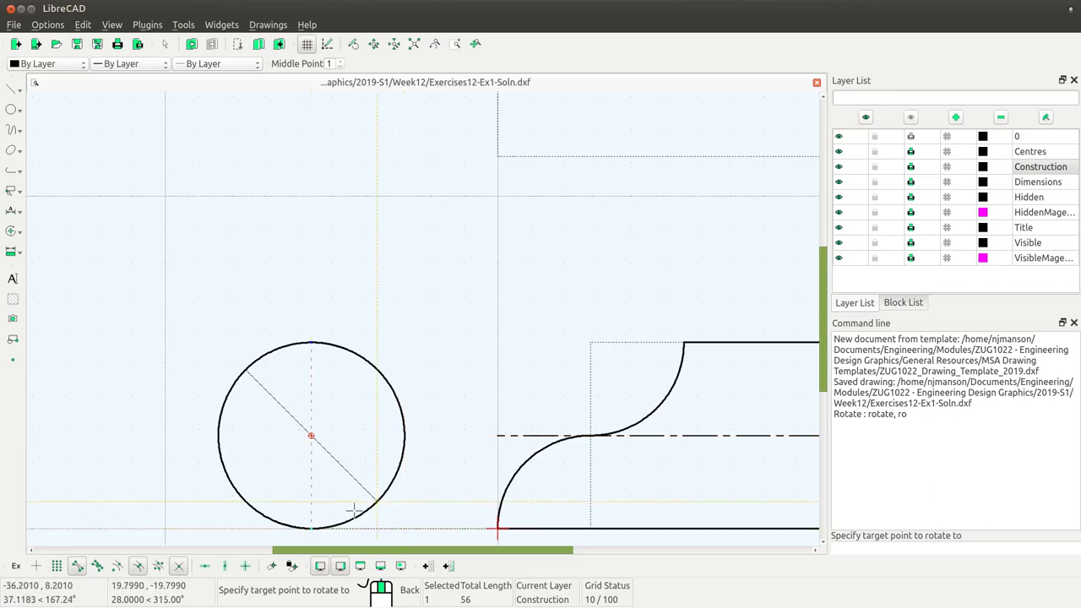
pyautogui.click(415, 437)
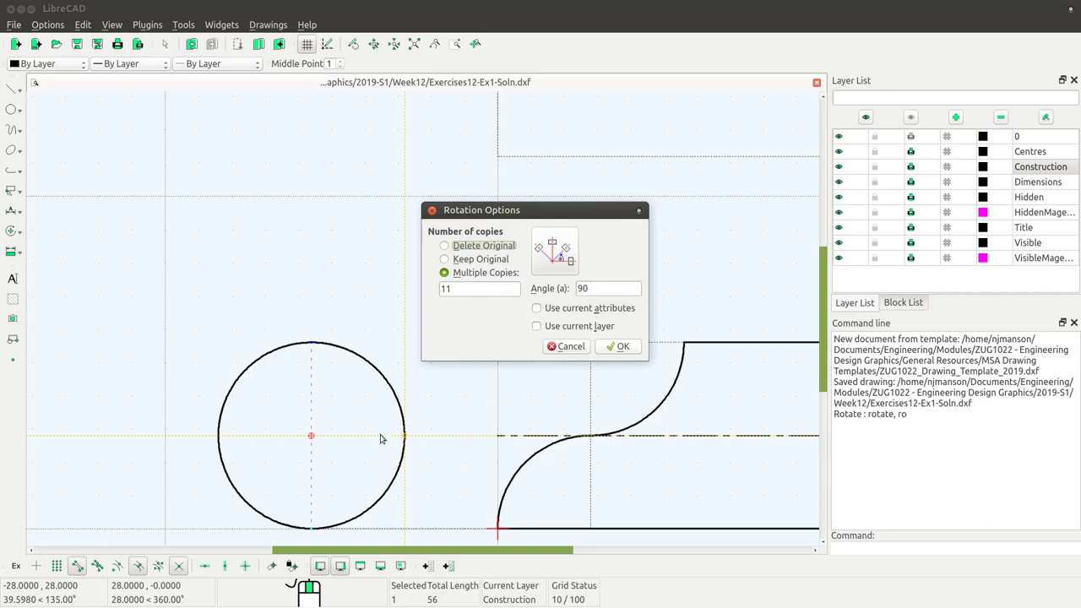
pyautogui.click(597, 288)
pyautogui.doubleClick(597, 288)
pyautogui.write('15')
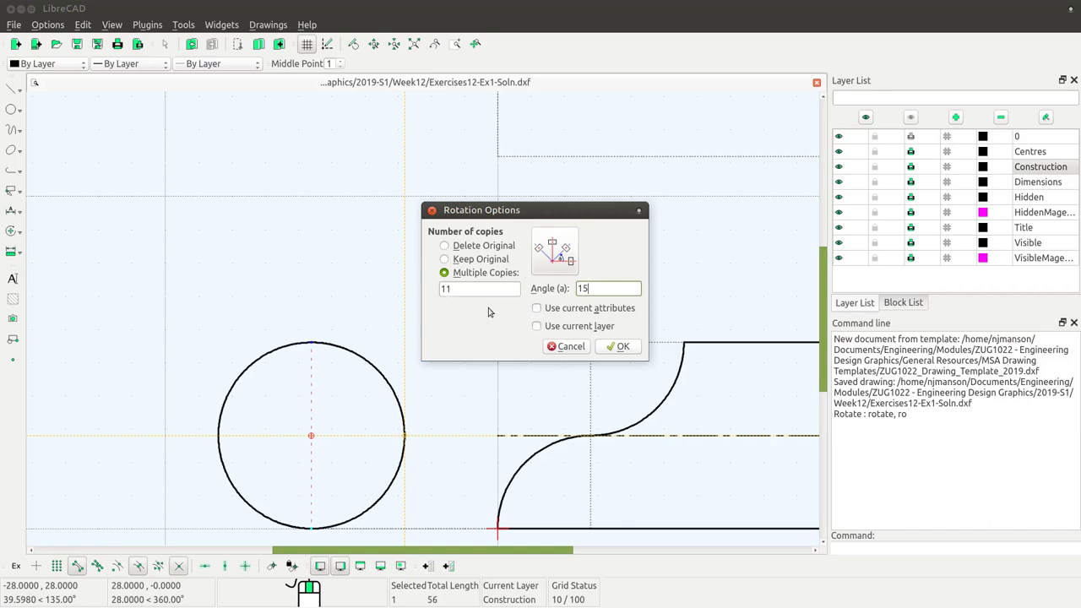
pyautogui.click(623, 347)
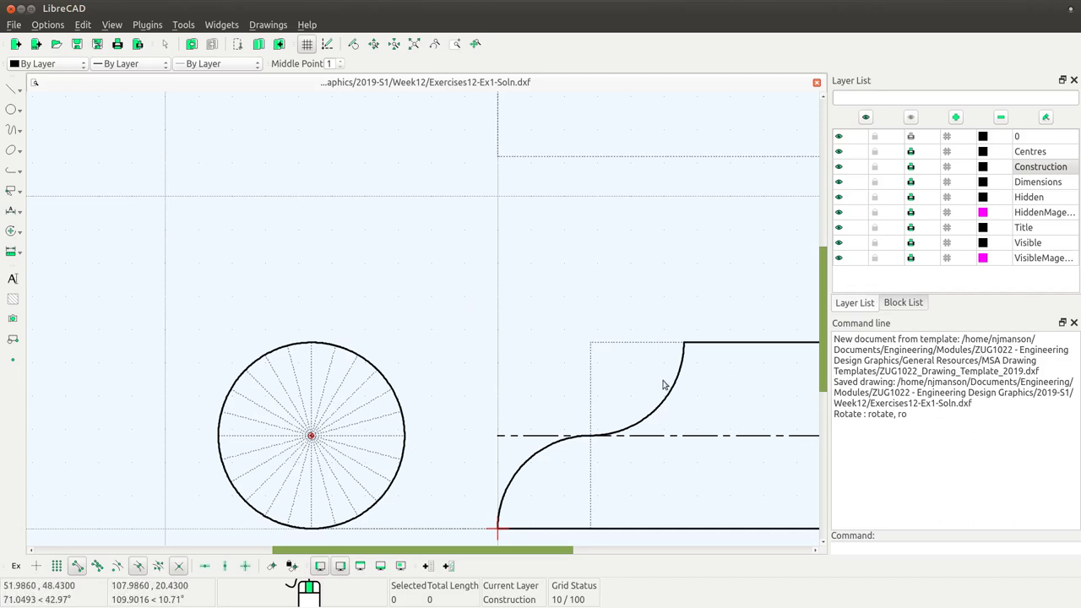
pyautogui.click(560, 448)
pyautogui.press('Escape')
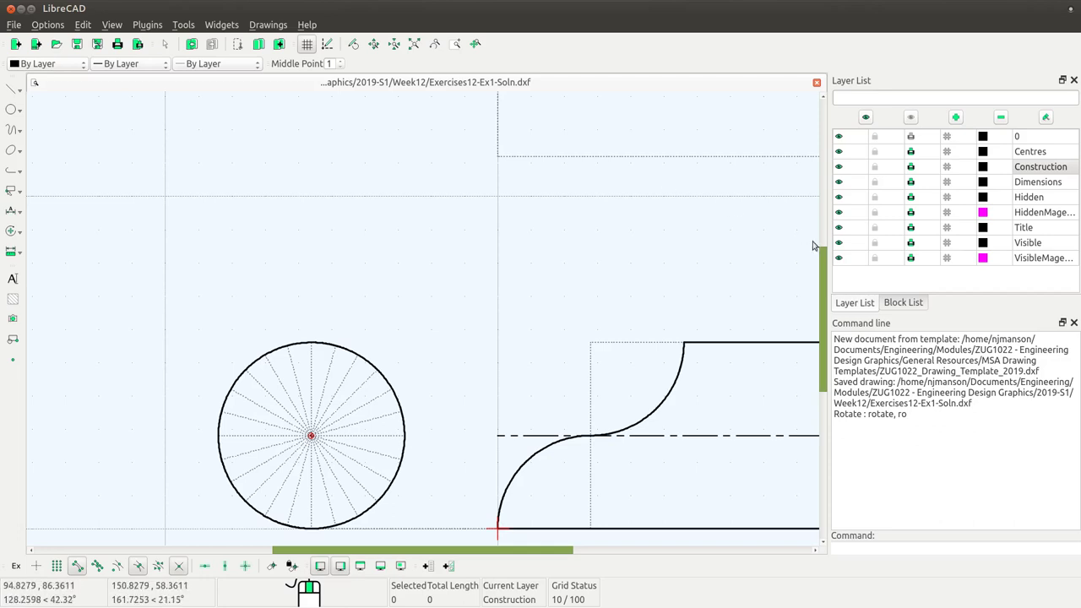
# Step: Draw a two-point construction line from the top of the circle to the front view's upper-right corner
pyautogui.moveTo(578, 551); pyautogui.dragTo(620, 551)
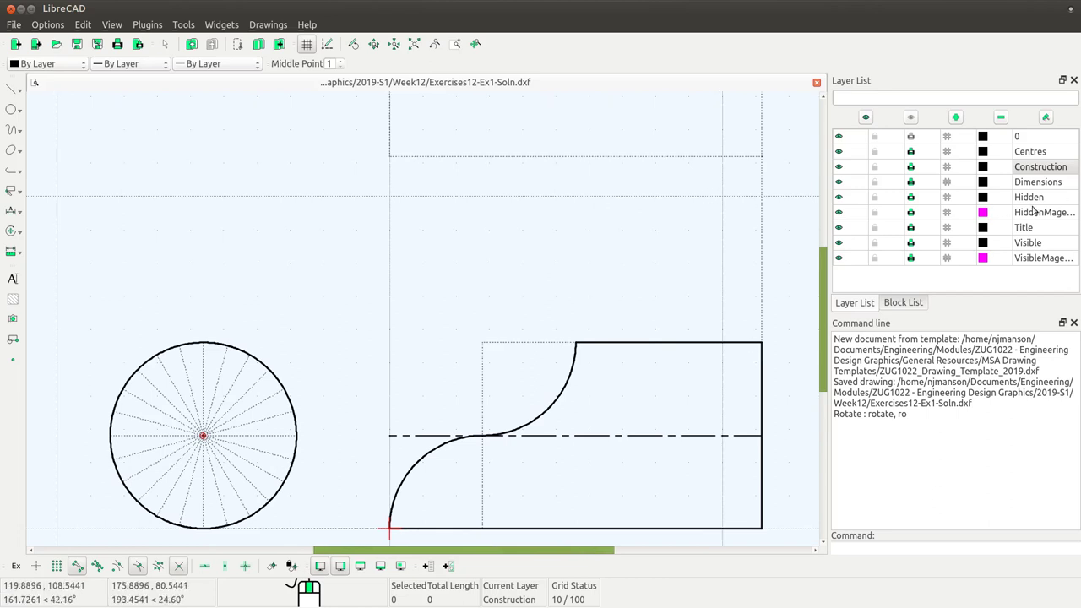
pyautogui.click(17, 89)
pyautogui.click(38, 85)
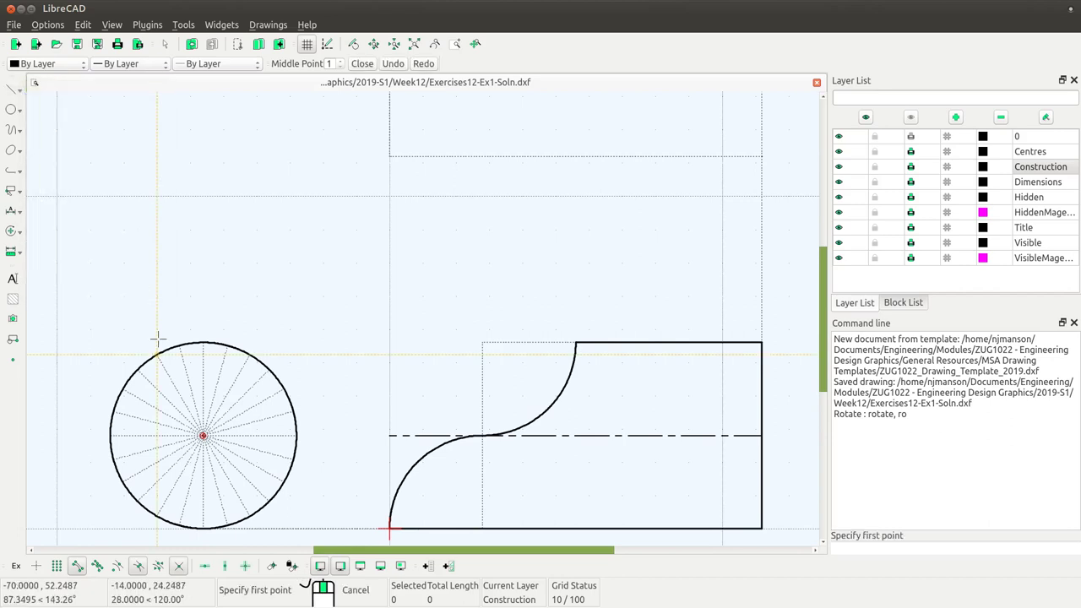
pyautogui.click(202, 343)
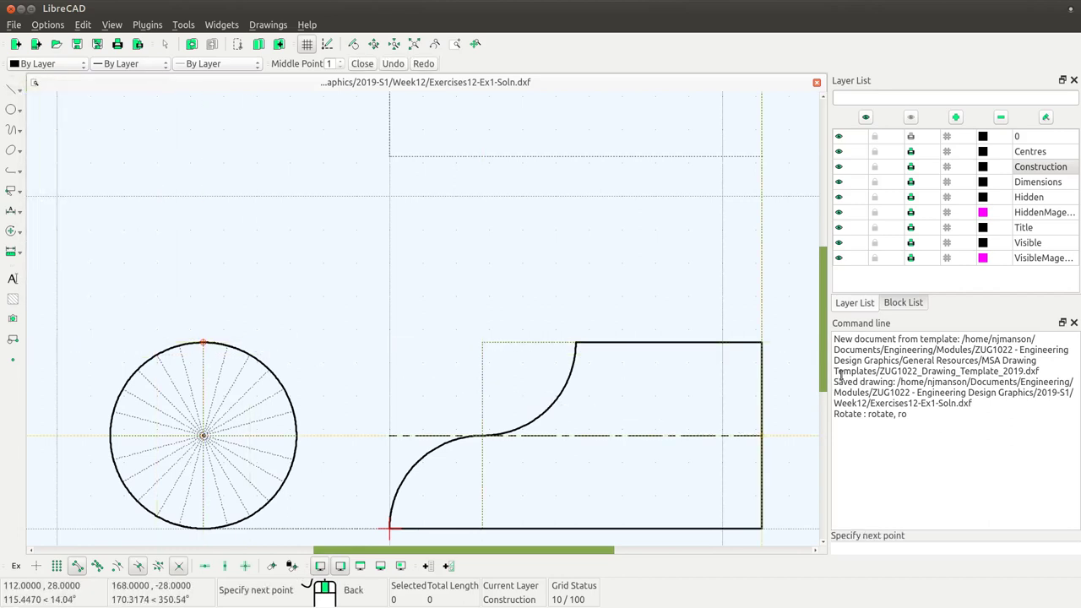
pyautogui.click(762, 343)
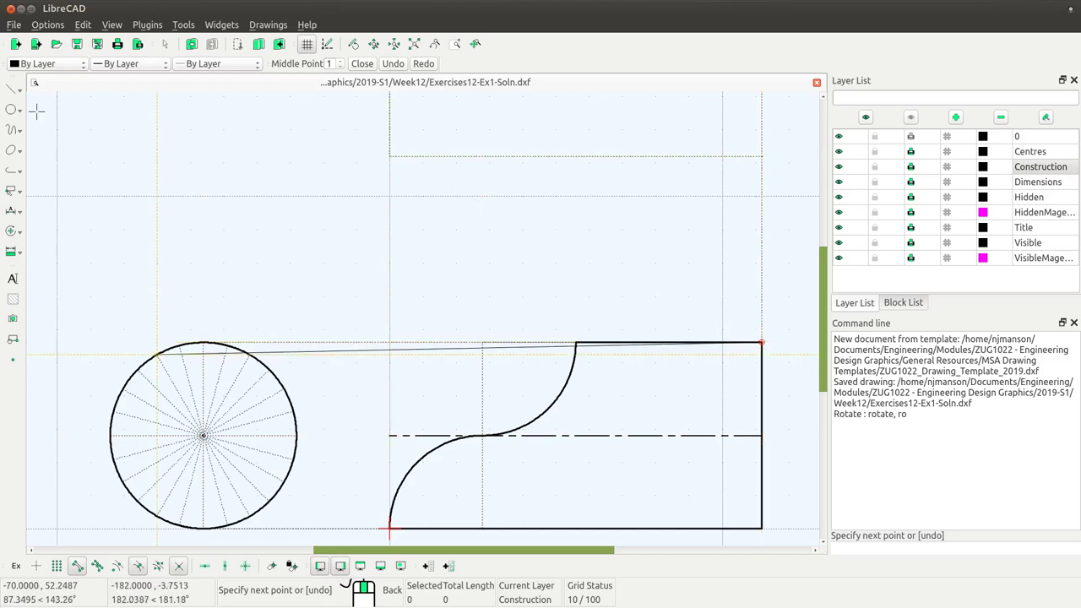
# Step: Draw lines parallel to the top horizontal construction line through the ends of the circle's right-half division lines, using End snap
pyautogui.click(13, 89)
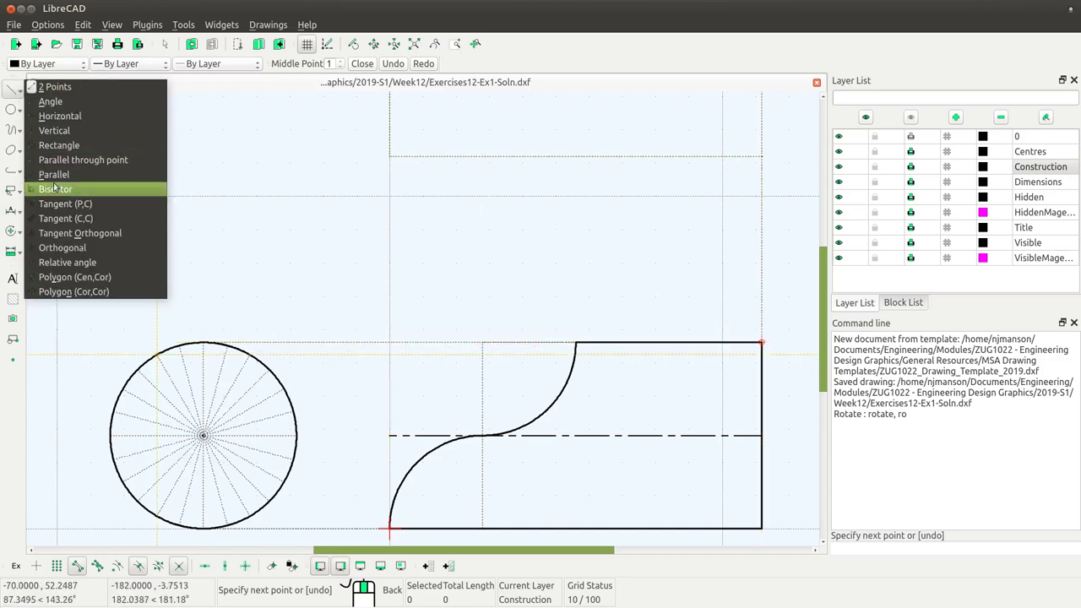
pyautogui.click(83, 159)
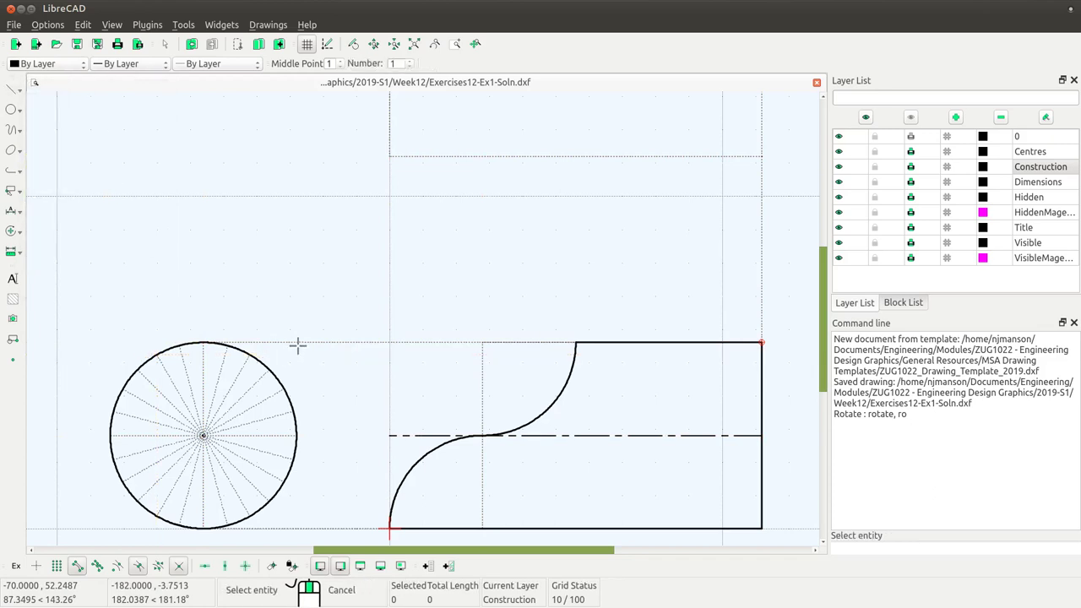
pyautogui.click(138, 566)
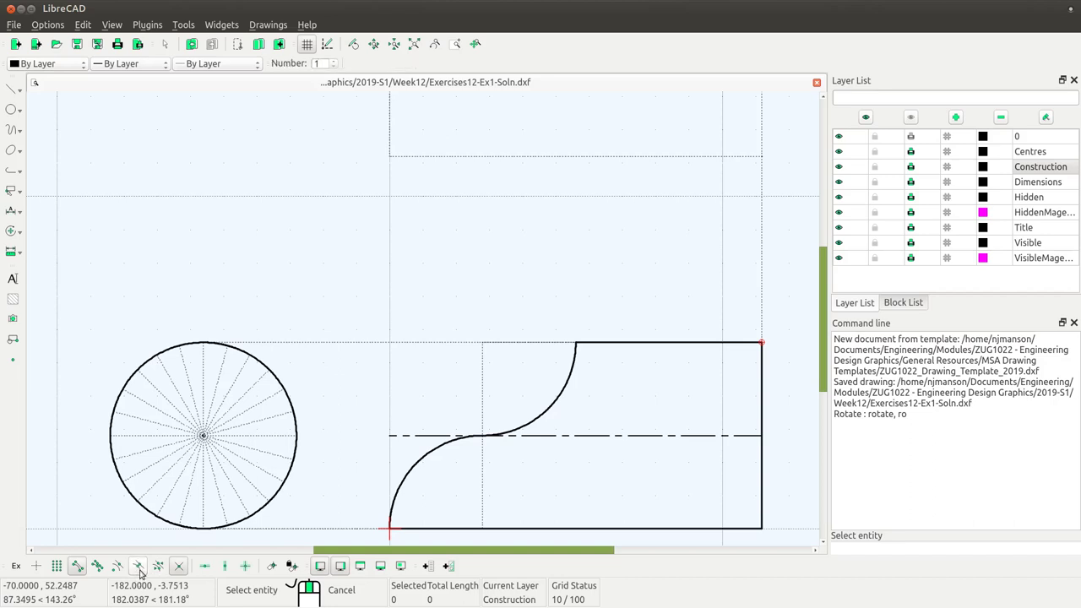
pyautogui.click(77, 571)
pyautogui.click(338, 342)
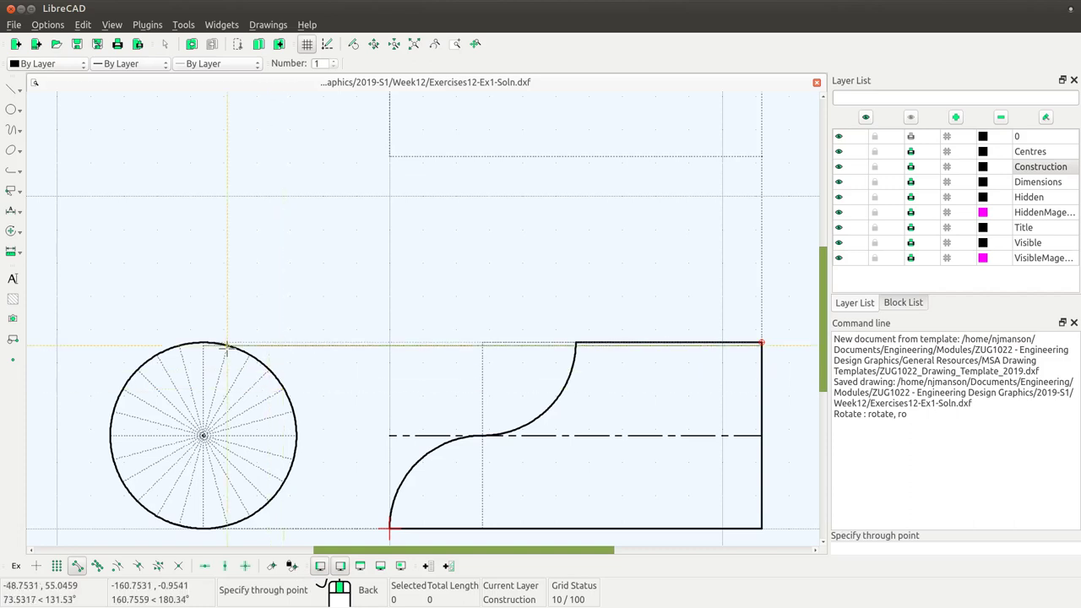
pyautogui.click(293, 390)
pyautogui.click(299, 435)
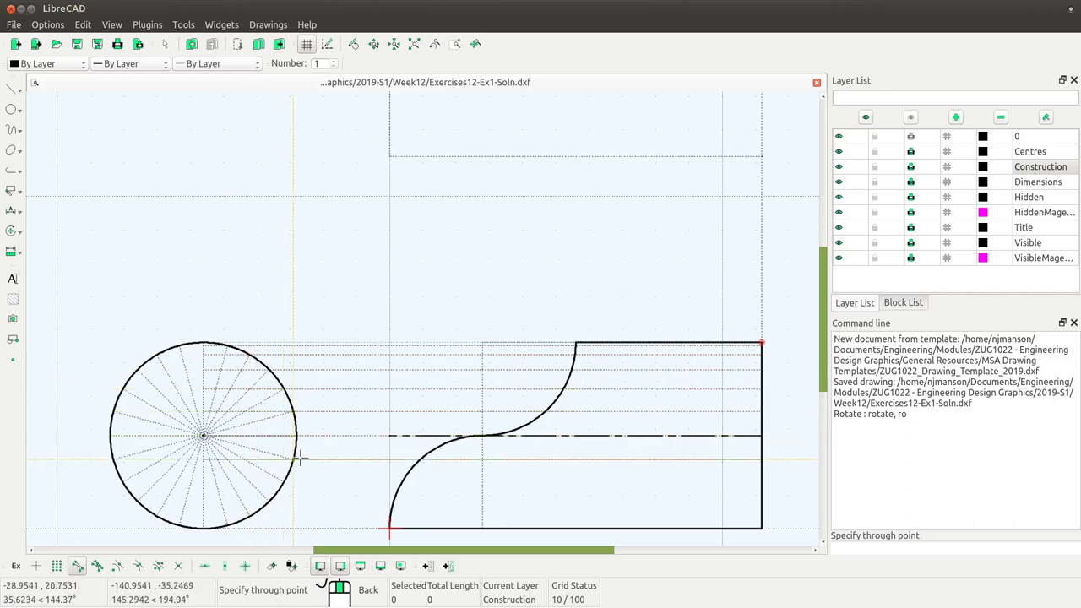
pyautogui.click(299, 459)
pyautogui.click(289, 481)
pyautogui.click(267, 502)
pyautogui.click(250, 517)
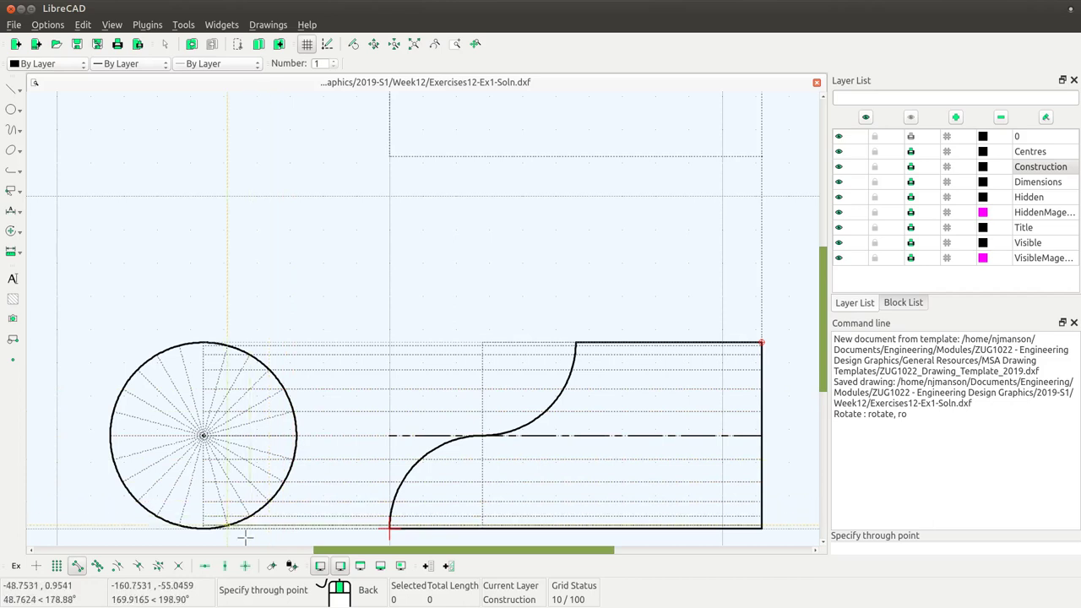
pyautogui.press('Escape')
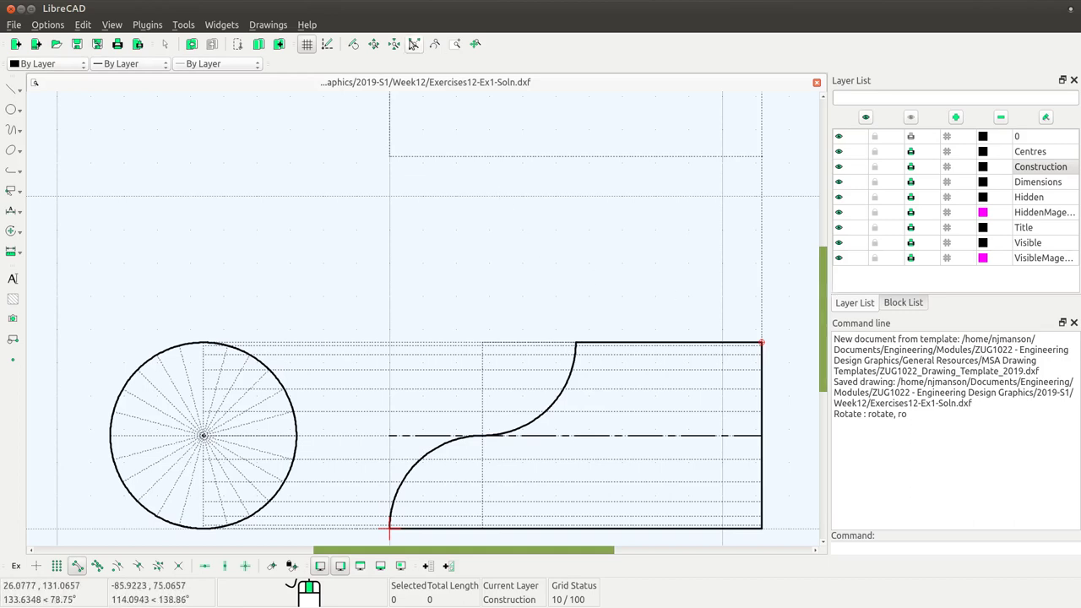
# Step: Trim the development's left vertical construction line so it extends down to the construction line at the base of the views
pyautogui.click(414, 44)
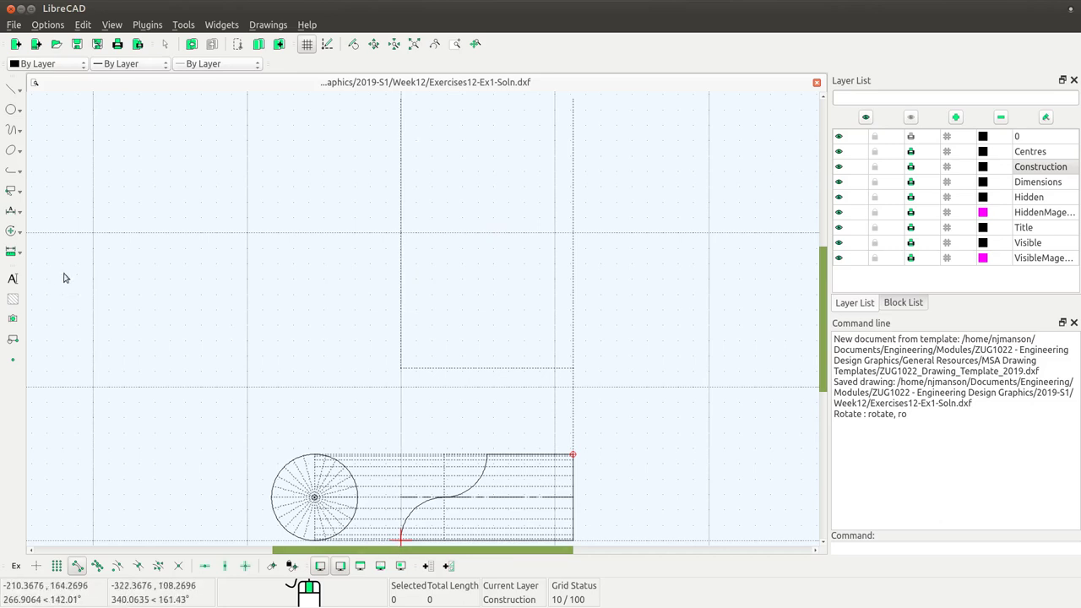
pyautogui.click(12, 231)
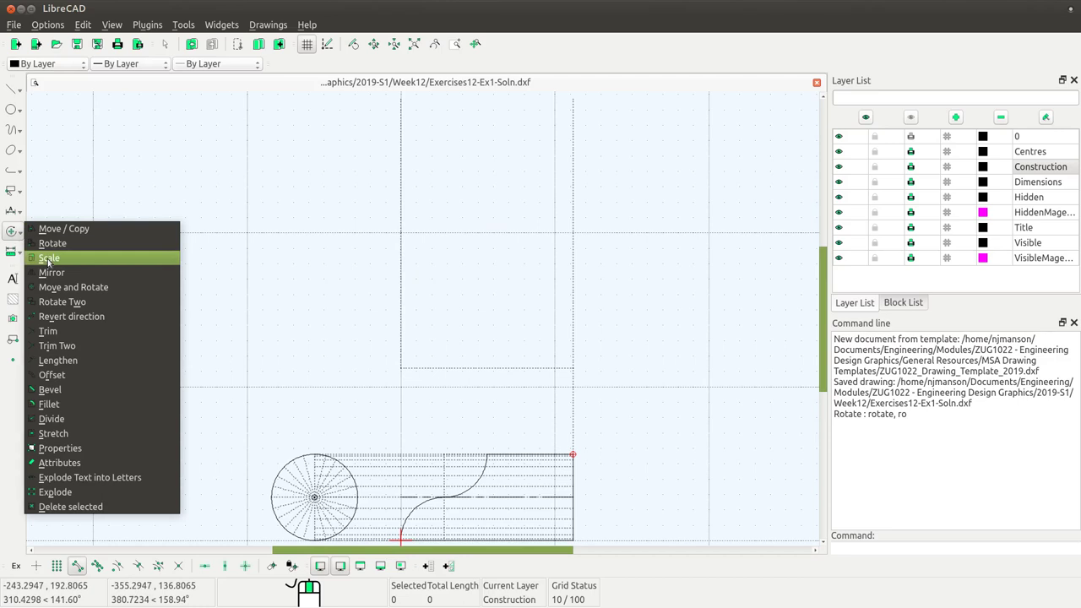
pyautogui.click(50, 332)
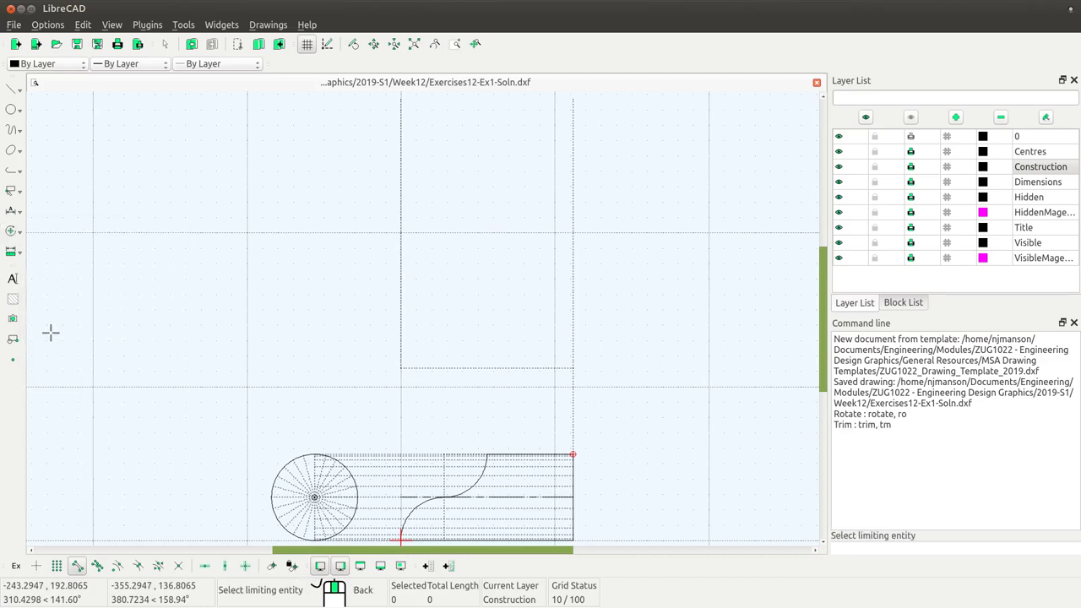
pyautogui.scroll(1, 379, 504)
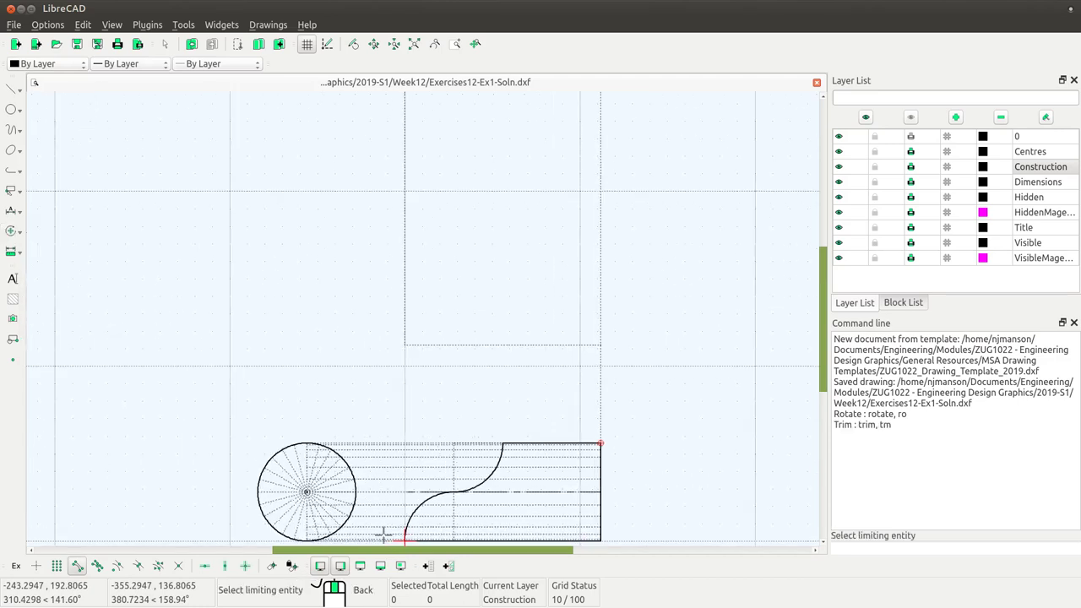
pyautogui.keyDown('ctrl'); pyautogui.scroll(-5, 794, 411); pyautogui.keyUp('ctrl')
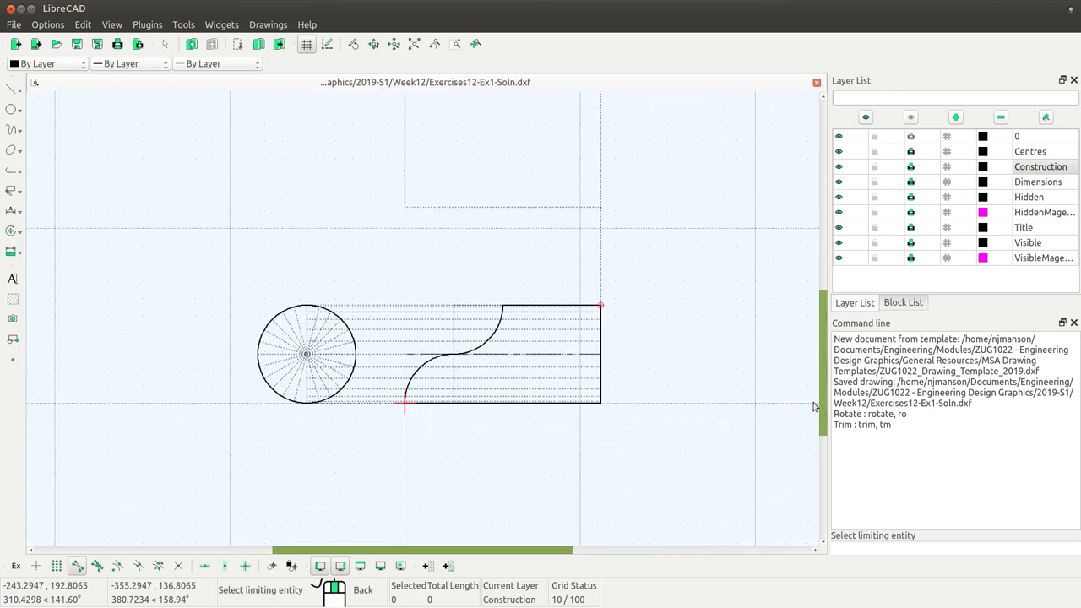
pyautogui.keyDown('ctrl'); pyautogui.scroll(-3, 813, 407); pyautogui.keyUp('ctrl')
pyautogui.scroll(2, 381, 352)
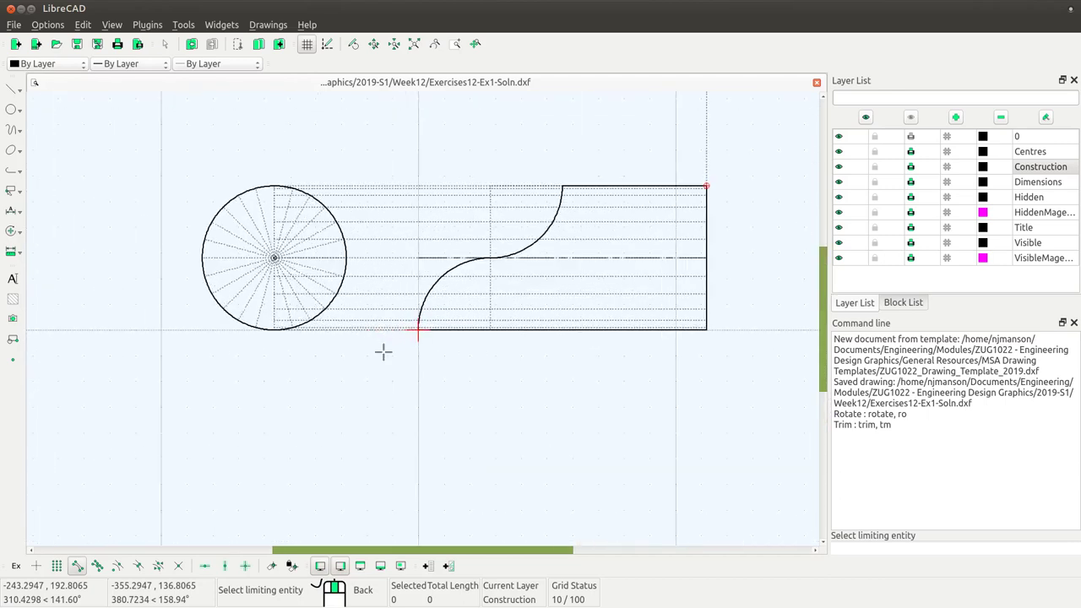
pyautogui.scroll(1, 383, 352)
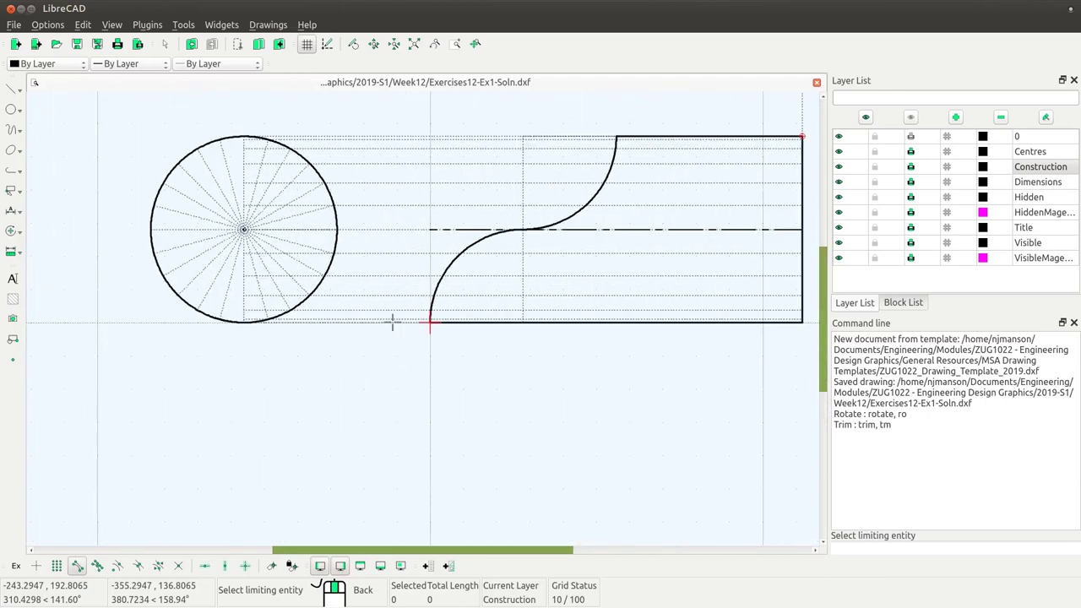
pyautogui.click(392, 321)
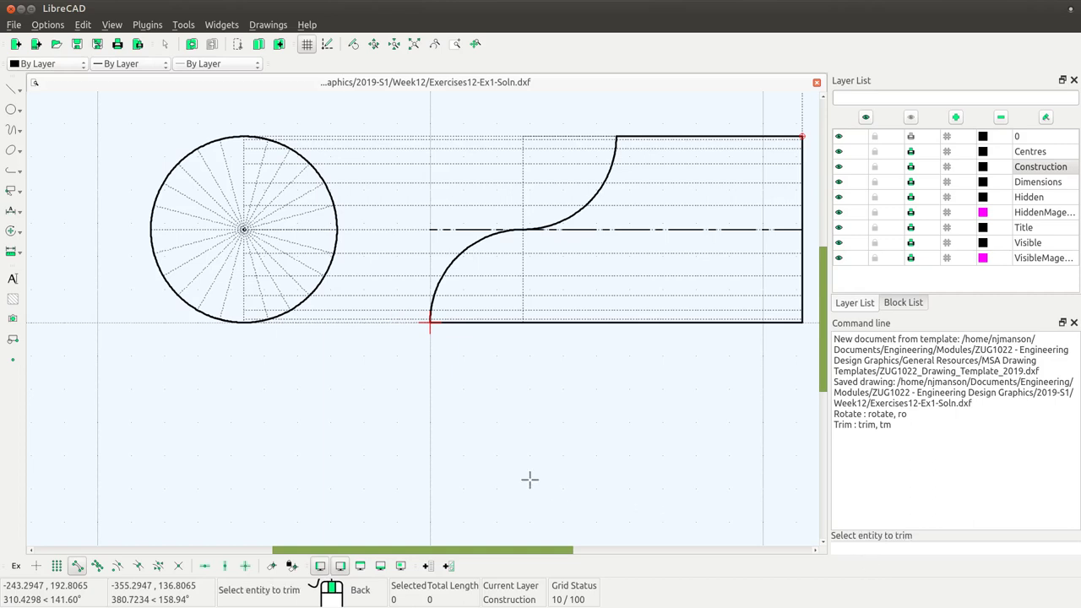
pyautogui.moveTo(827, 348); pyautogui.dragTo(827, 288)
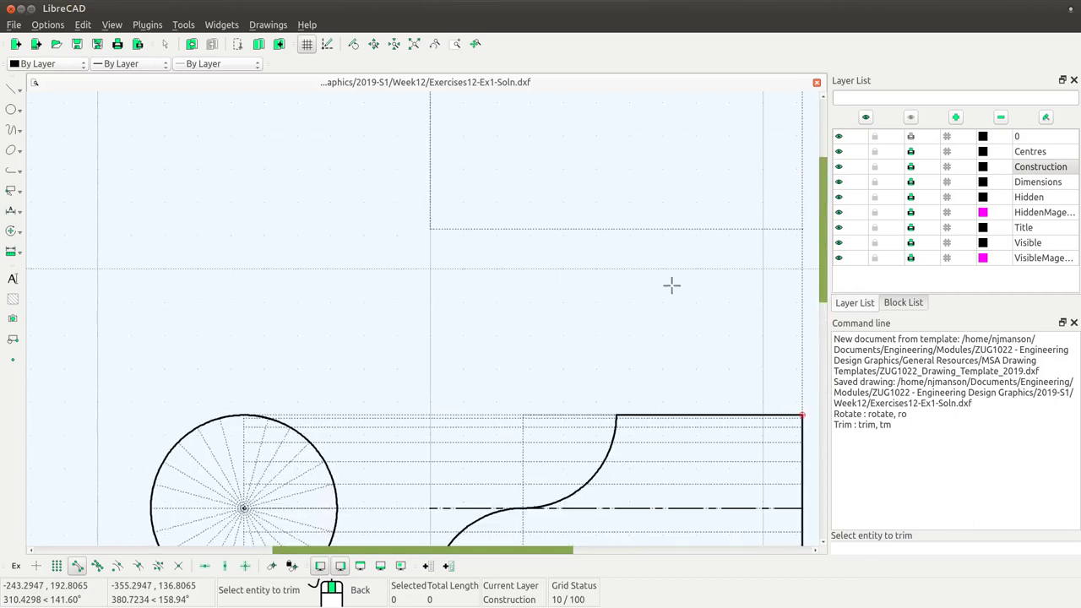
pyautogui.rightClick(422, 199)
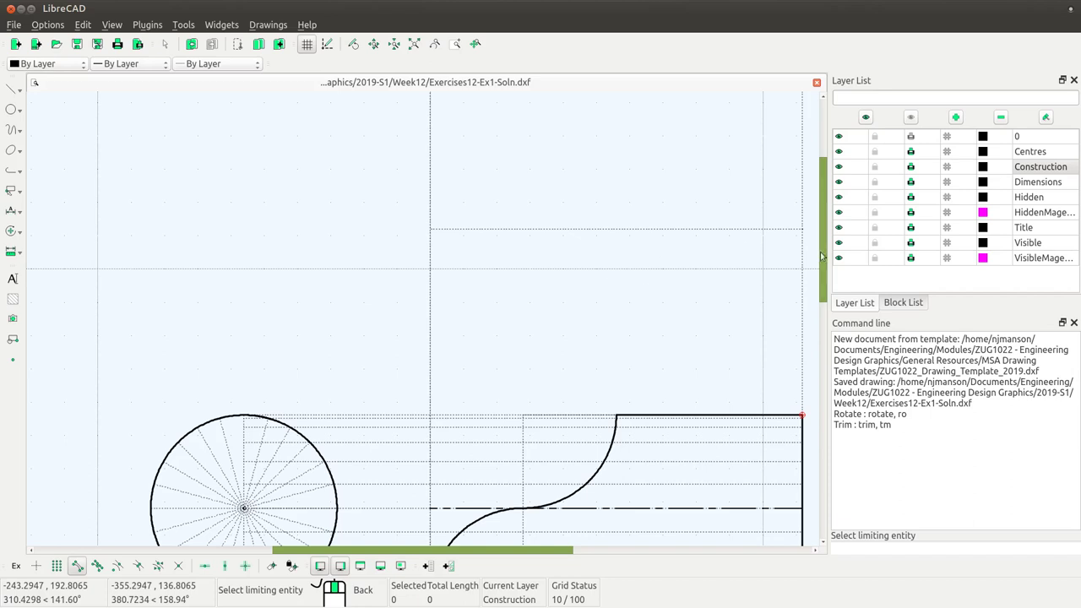
# Step: Draw parallels to the extended vertical line through the lower arc's intersections with the horizontal projection lines, up to the centreline, using Intersection snap
pyautogui.moveTo(814, 246); pyautogui.dragTo(817, 305)
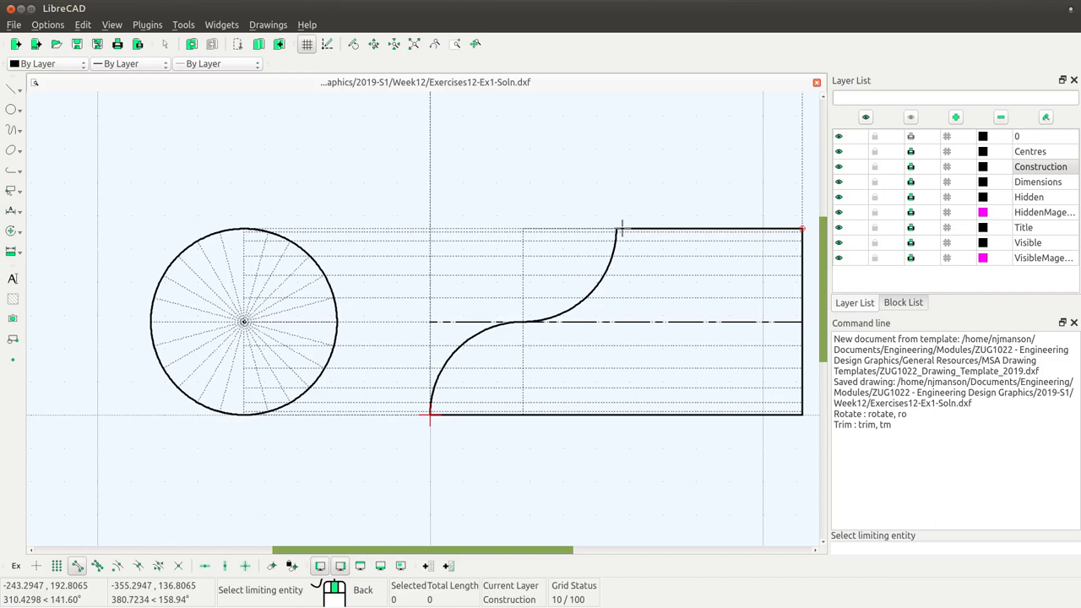
pyautogui.click(11, 90)
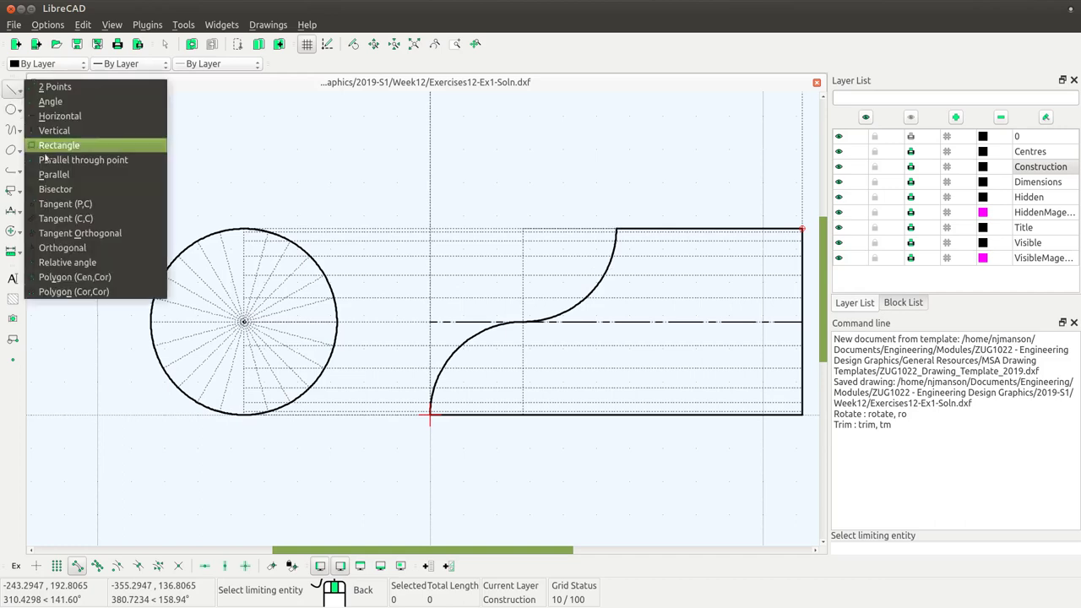
pyautogui.click(106, 160)
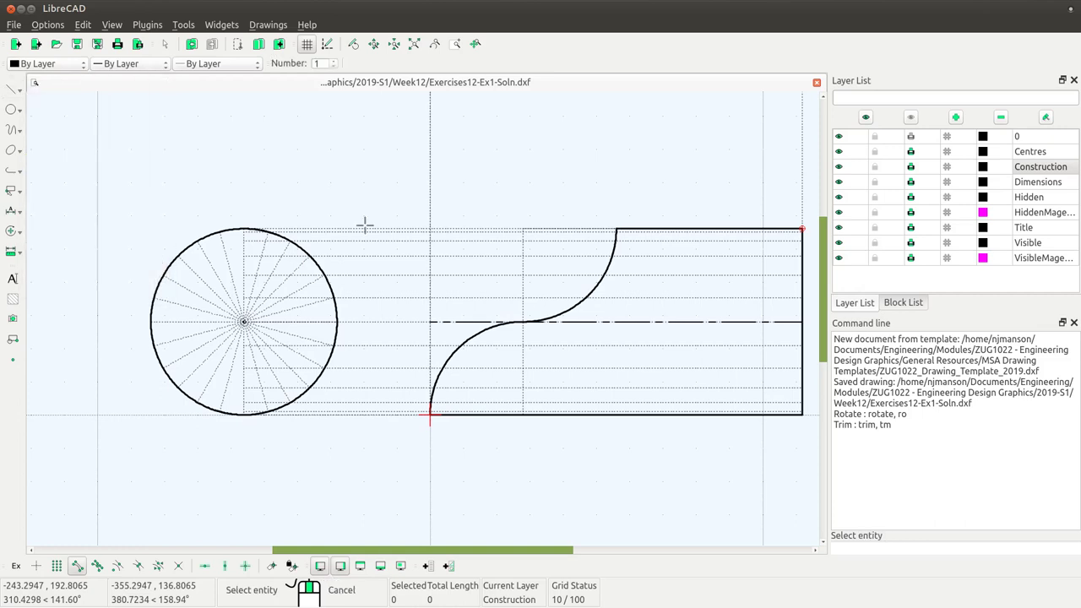
pyautogui.click(430, 178)
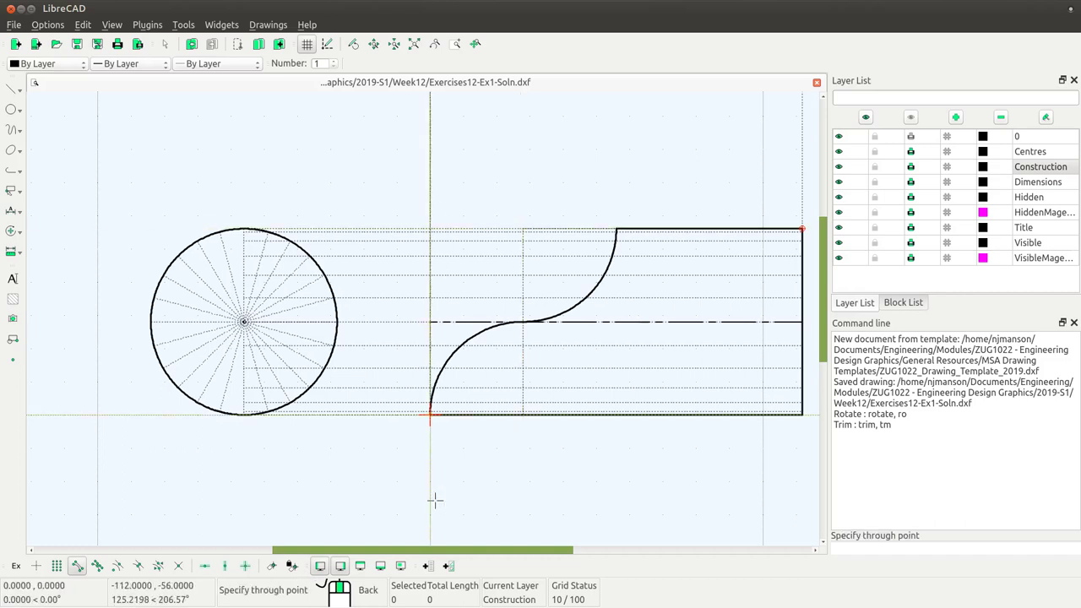
pyautogui.scroll(2, 435, 501)
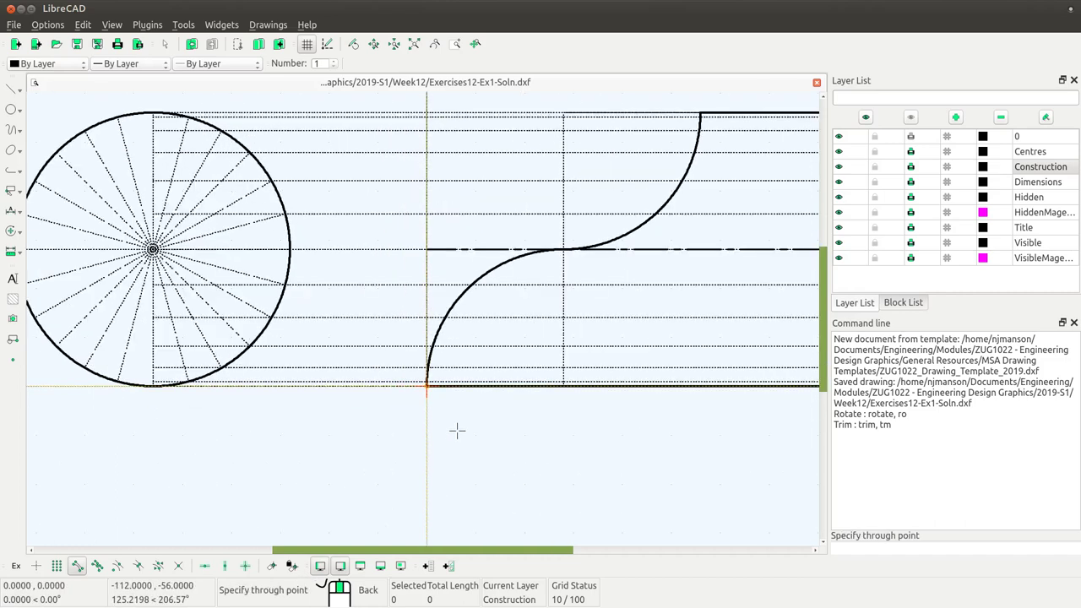
pyautogui.scroll(1, 457, 431)
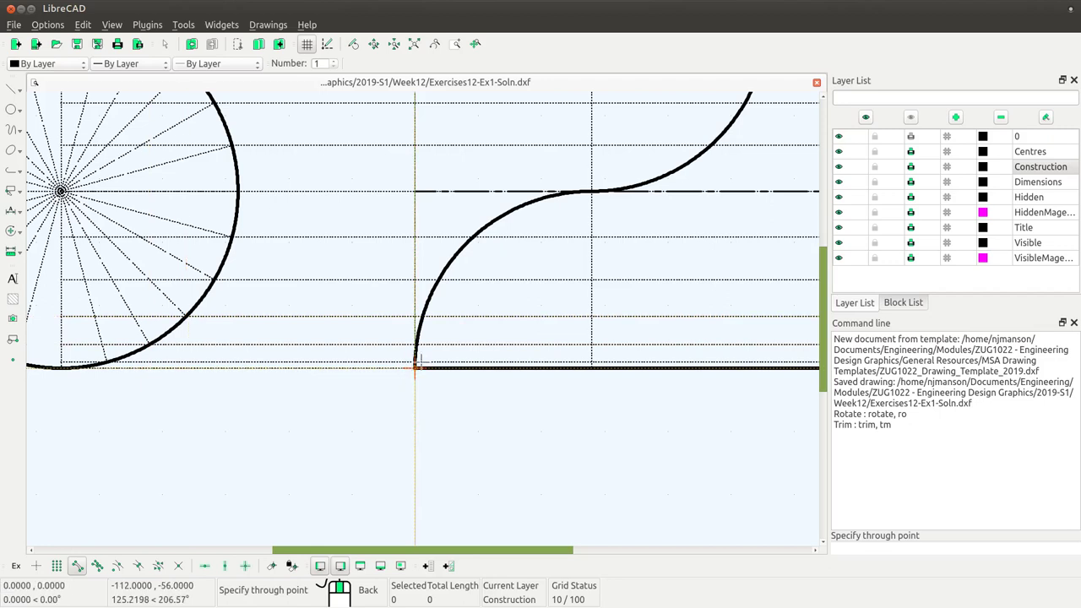
pyautogui.click(178, 565)
pyautogui.click(76, 565)
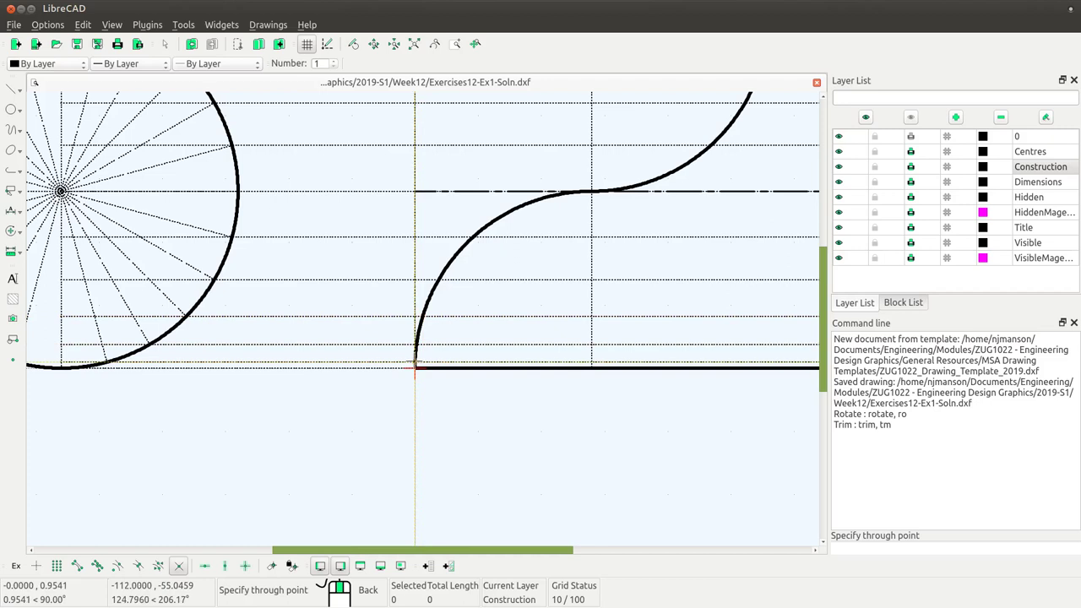
pyautogui.click(415, 263)
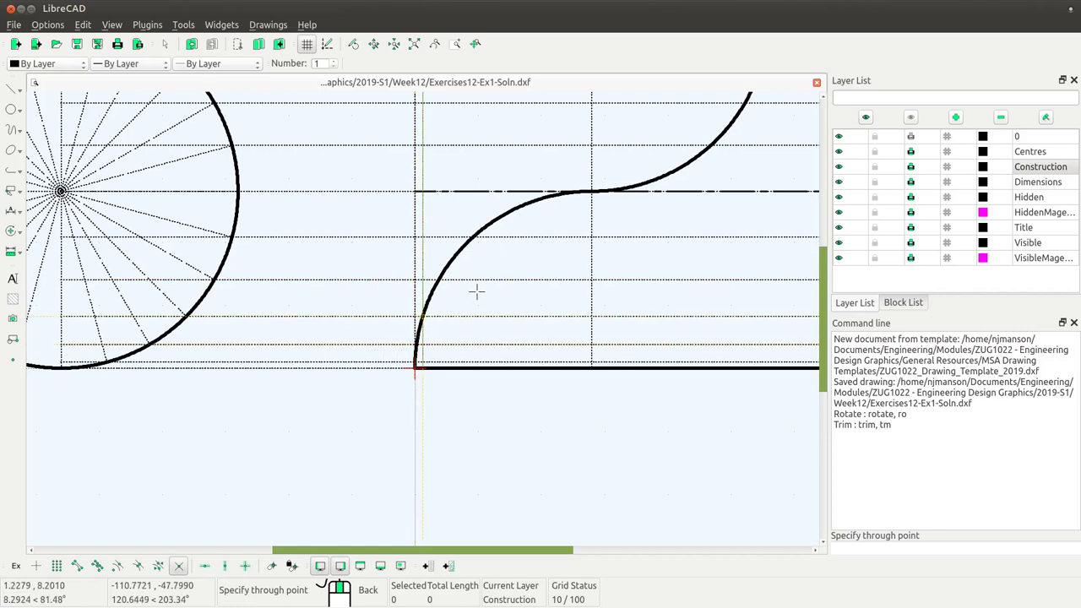
pyautogui.click(422, 355)
pyautogui.click(424, 316)
pyautogui.click(473, 232)
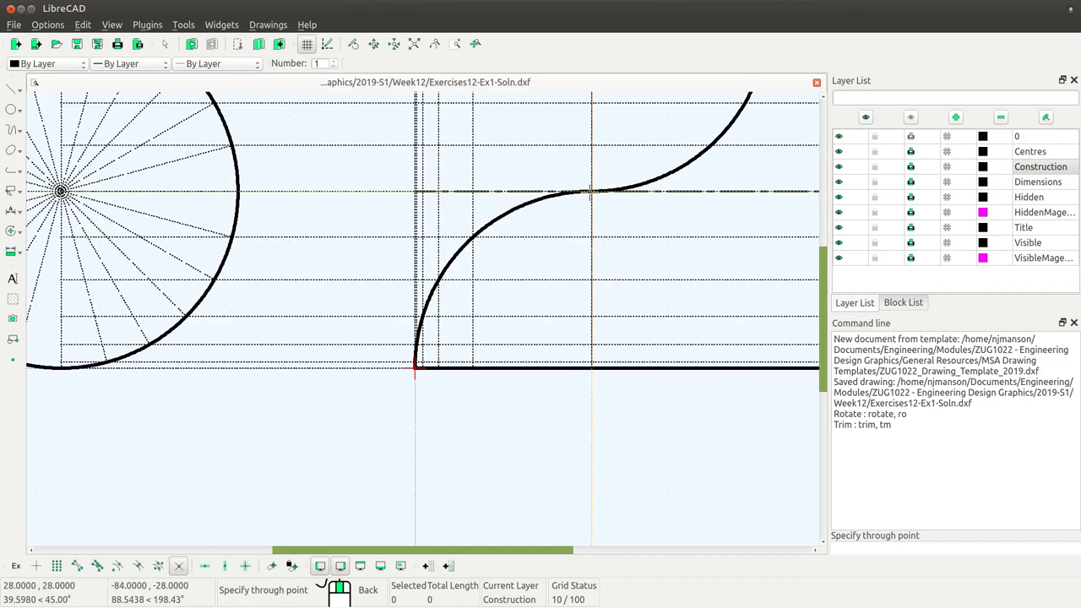
pyautogui.click(591, 191)
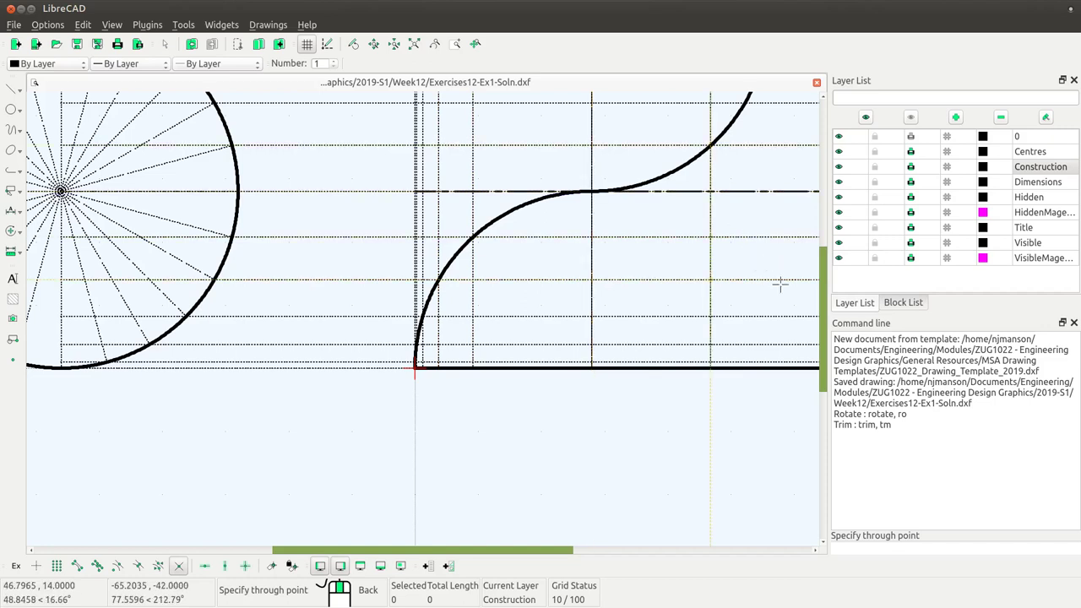
# Step: Draw further vertical parallels through the upper arc's intersections with the horizontal projection lines, and end the command
pyautogui.moveTo(823, 293); pyautogui.dragTo(825, 218)
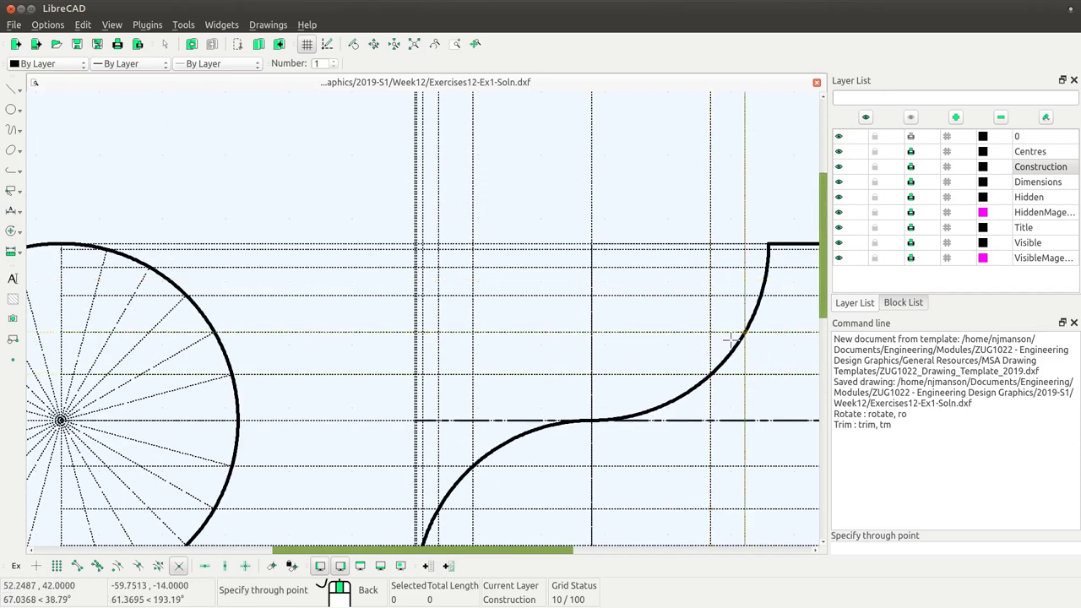
pyautogui.click(757, 296)
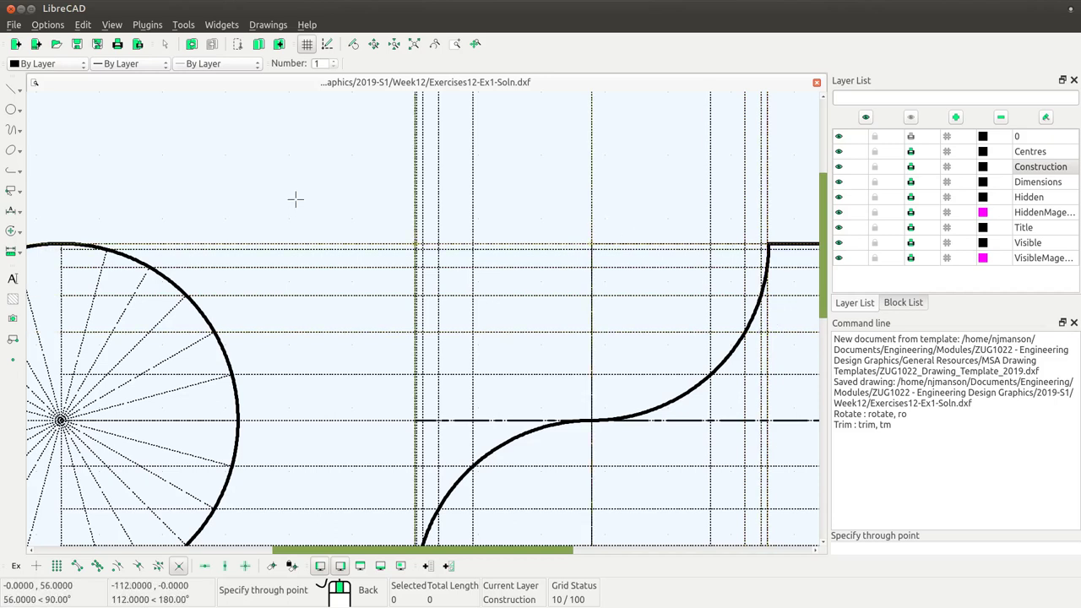
pyautogui.rightClick(310, 175)
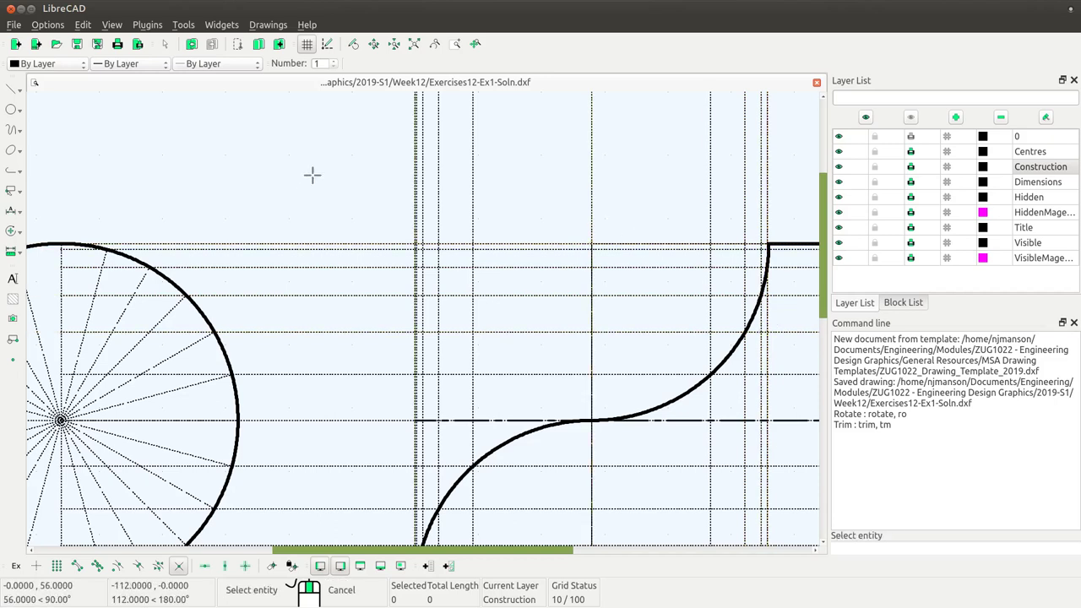
pyautogui.rightClick(312, 177)
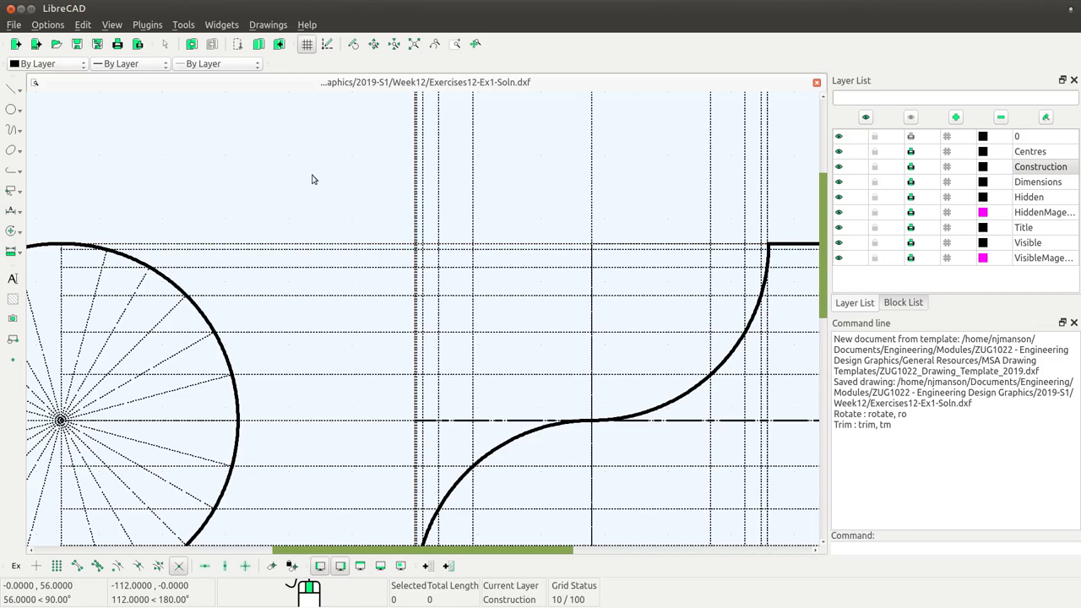
# Step: Set up the Parallel line command for 24 copies at a spacing of pi*56/24
pyautogui.click(414, 44)
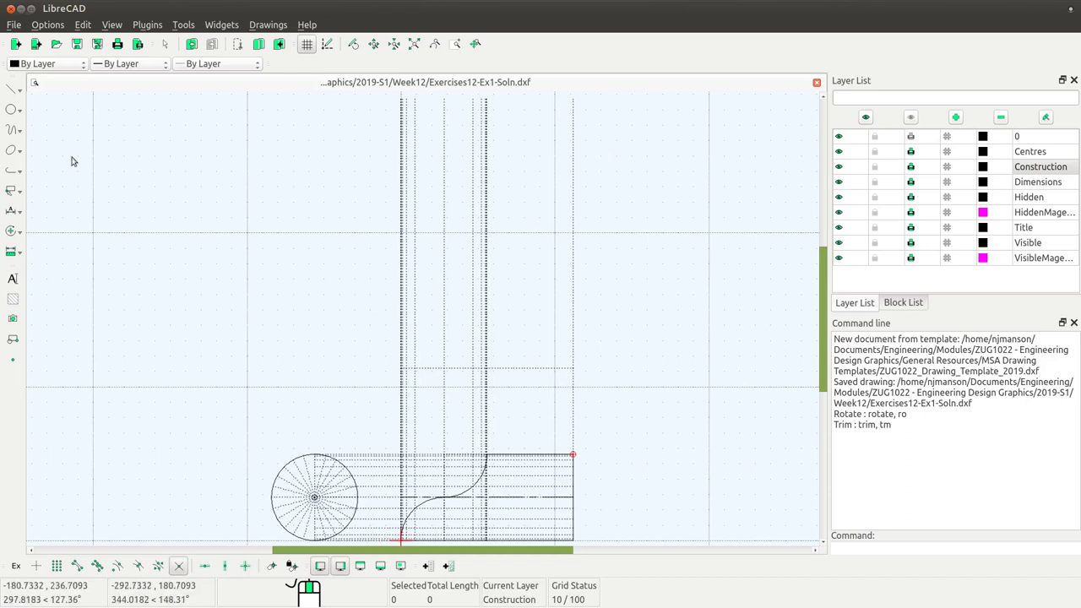
pyautogui.click(12, 91)
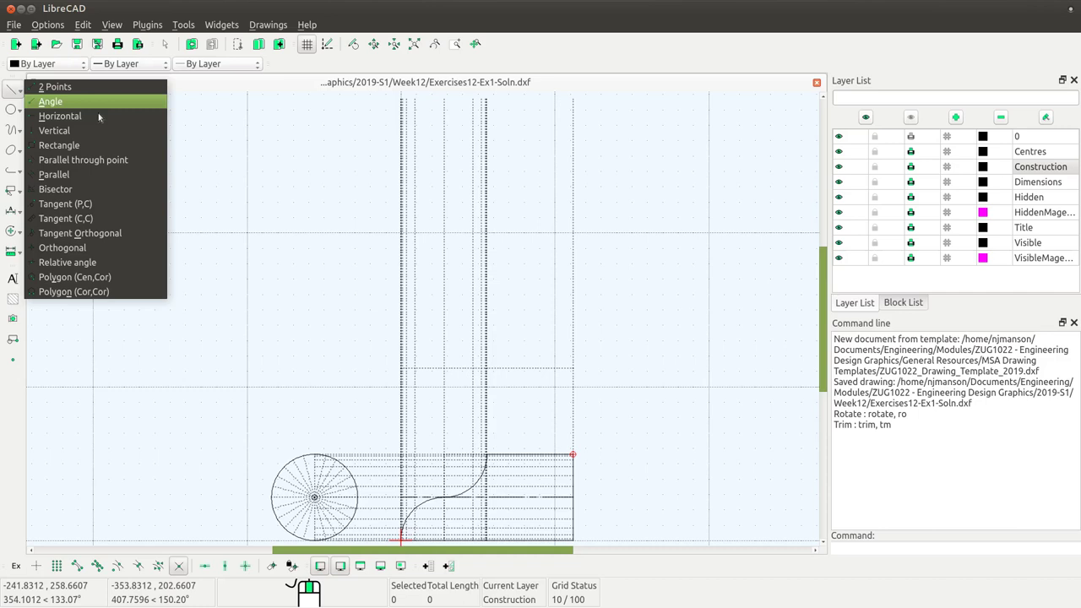
pyautogui.click(93, 174)
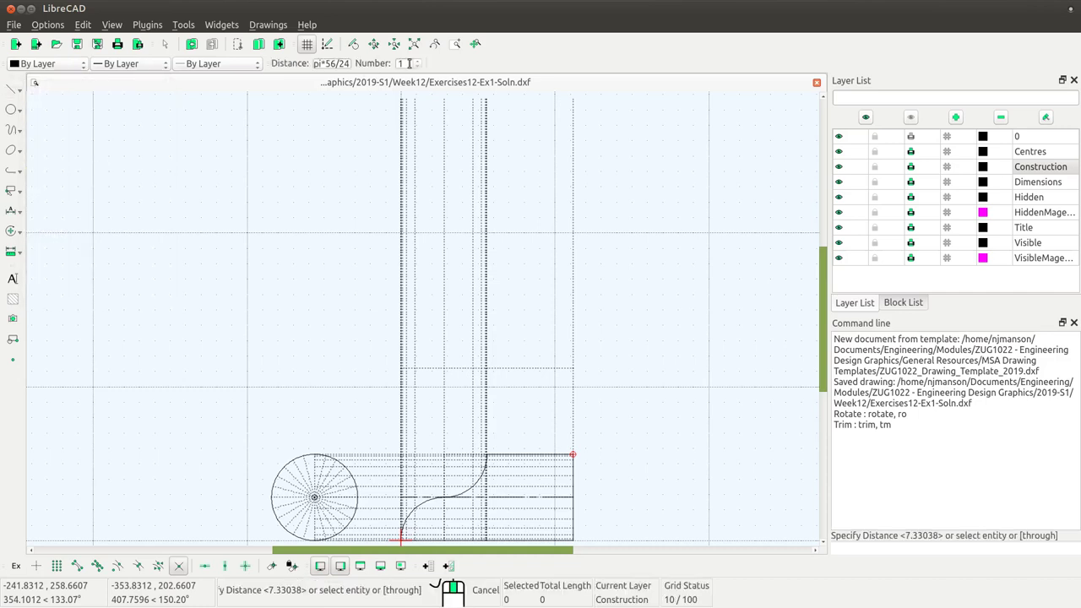
pyautogui.click(409, 63)
pyautogui.write('24')
pyautogui.doubleClick(342, 64)
pyautogui.tripleClick(344, 65)
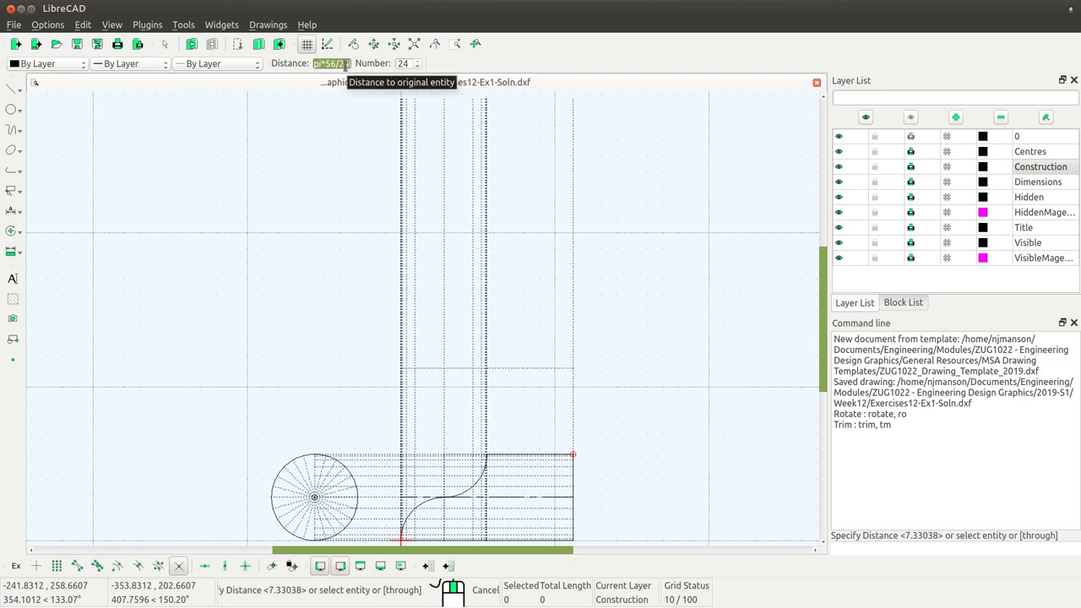
pyautogui.write('pi*56/24')
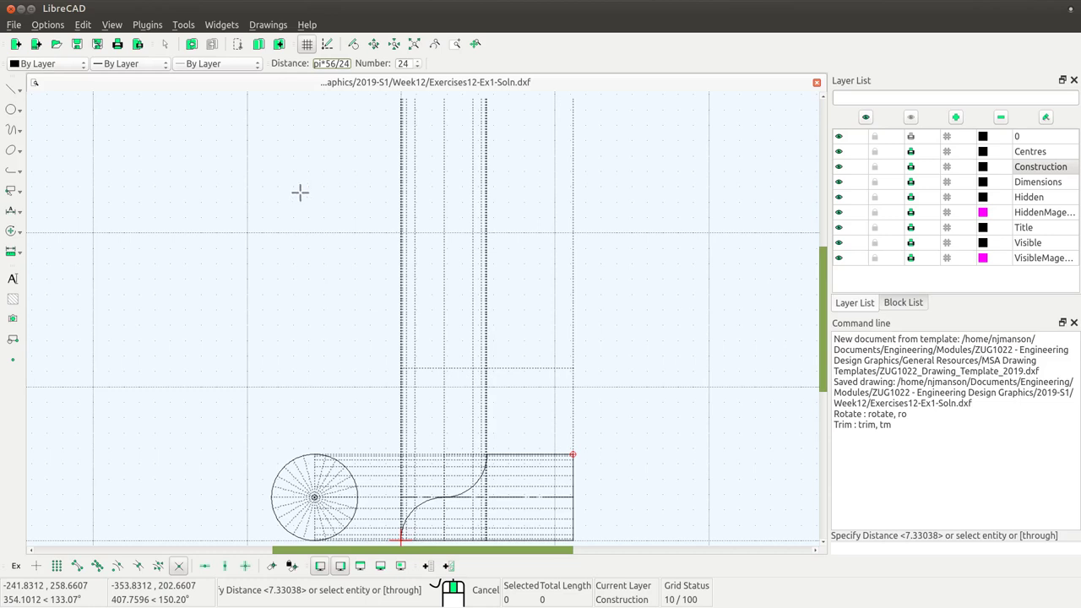
# Step: Try 24 parallel copies of the development's leftmost vertical line and of the circle, undoing each set
pyautogui.click(388, 212)
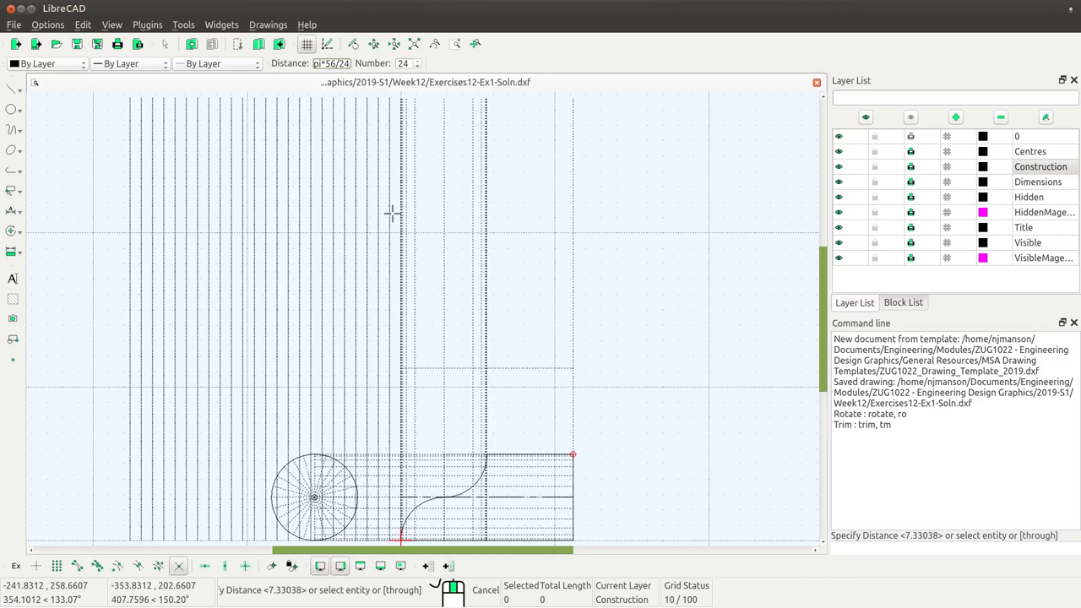
pyautogui.hotkey('ctrl', 'z')
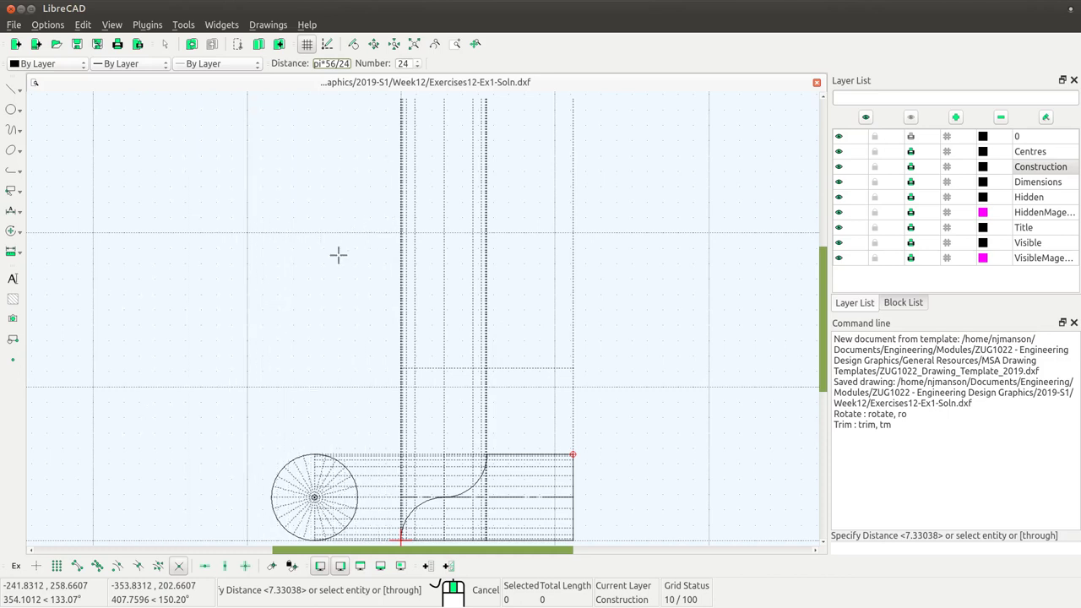
pyautogui.click(293, 447)
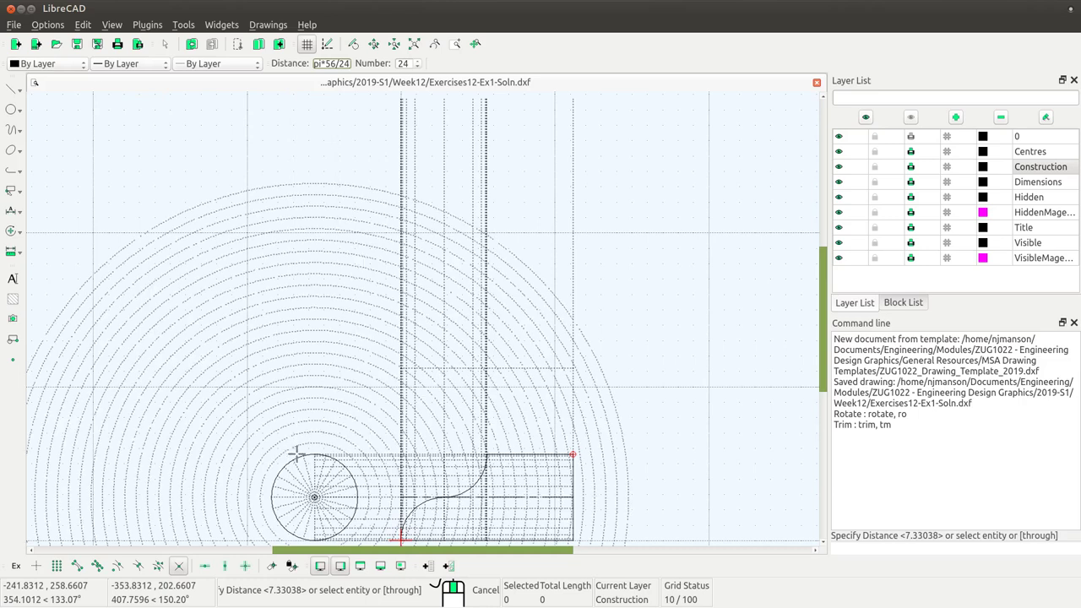
pyautogui.hotkey('ctrl', 'z')
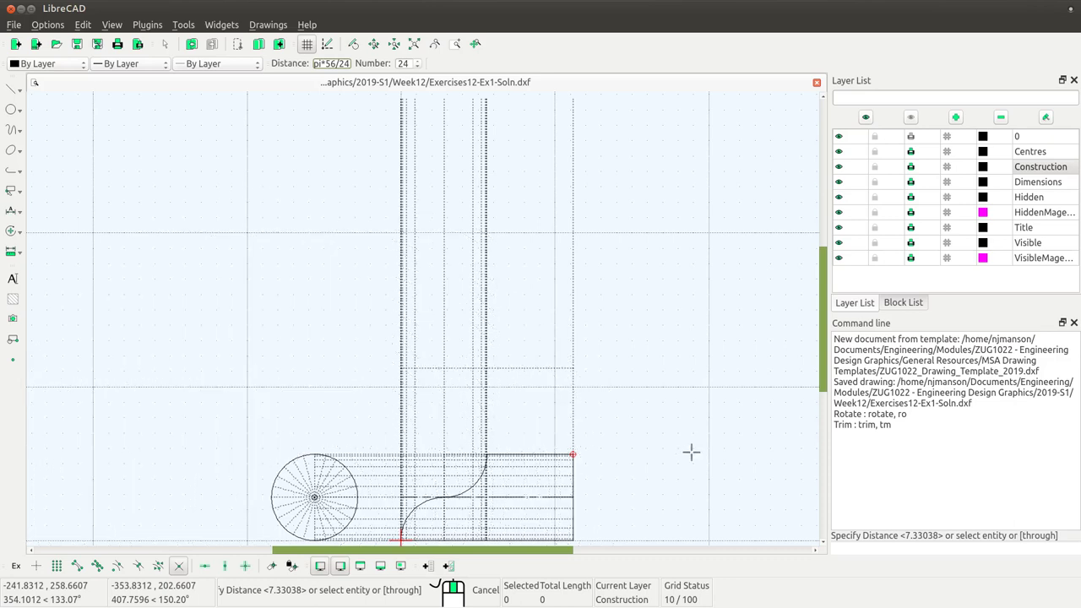
# Step: Create the 24 parallels above the development's horizontal base line and end the command
pyautogui.click(541, 346)
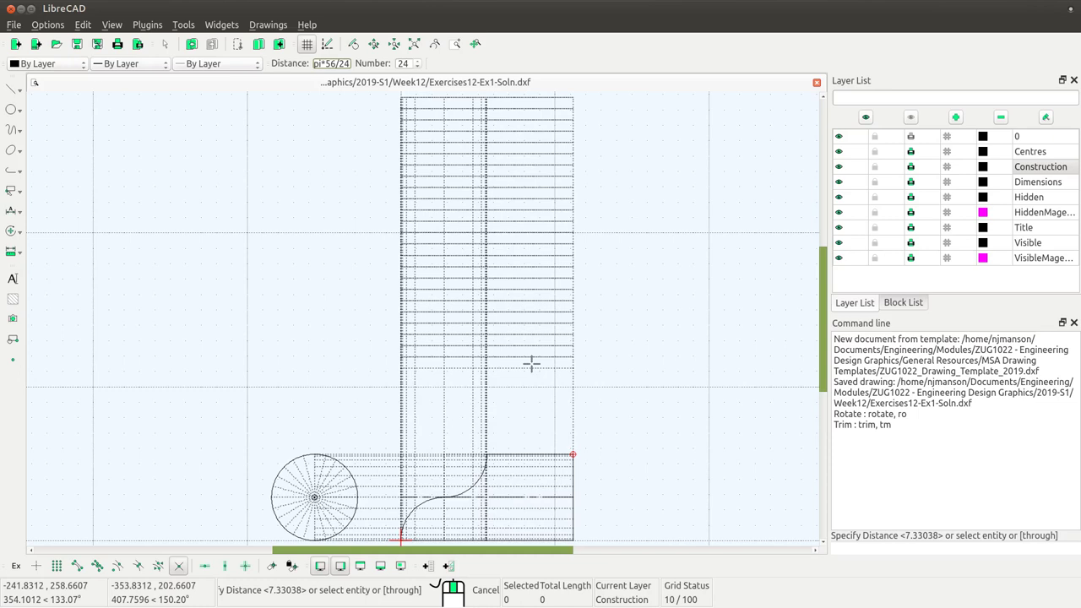
pyautogui.rightClick(679, 395)
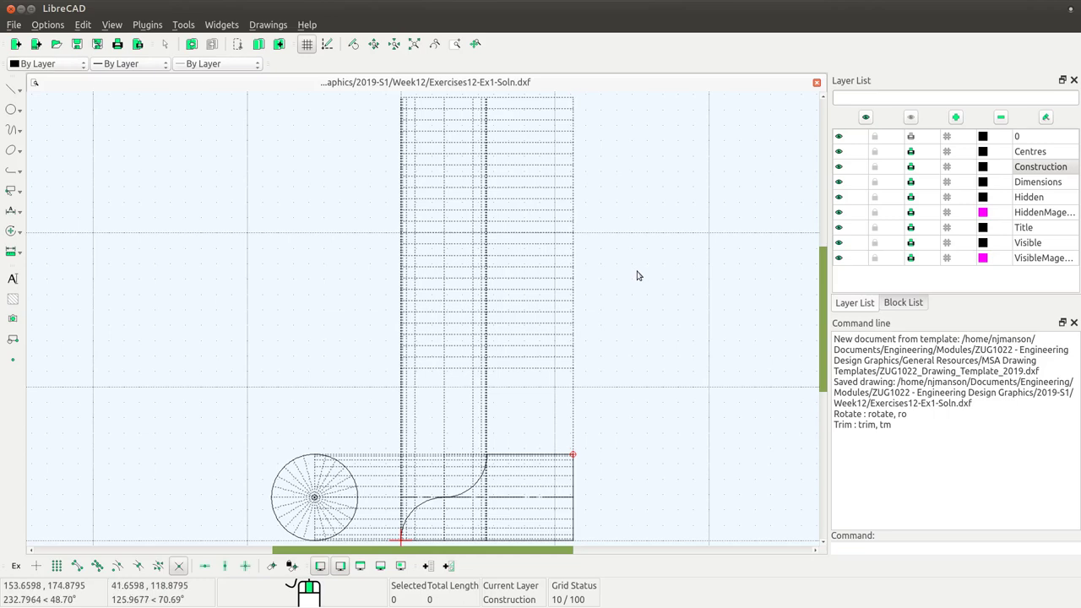
# Step: Switch to Exercises12.pdf to check the starting line for Exercise 1's development, and return to LibreCAD
pyautogui.hotkey('alt', 'Tab')
pyautogui.hotkey('alt', 'Tab')
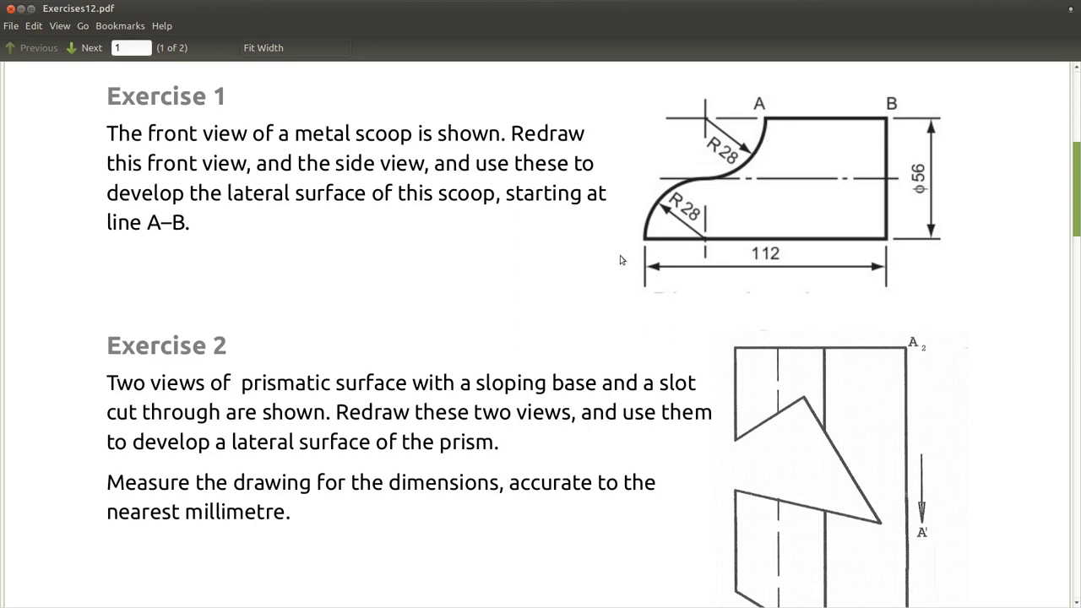
pyautogui.hotkey('alt', 'Tab')
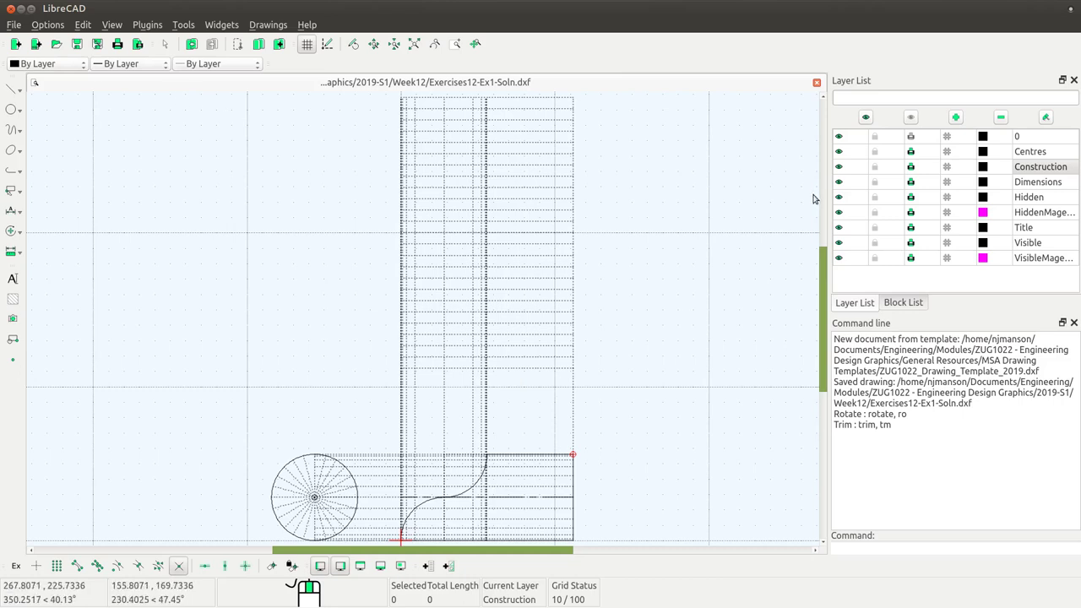
# Step: On the Title layer, draw the development's bottom edge from the vertical near the upper arc's end to the far right construction line
pyautogui.click(1022, 228)
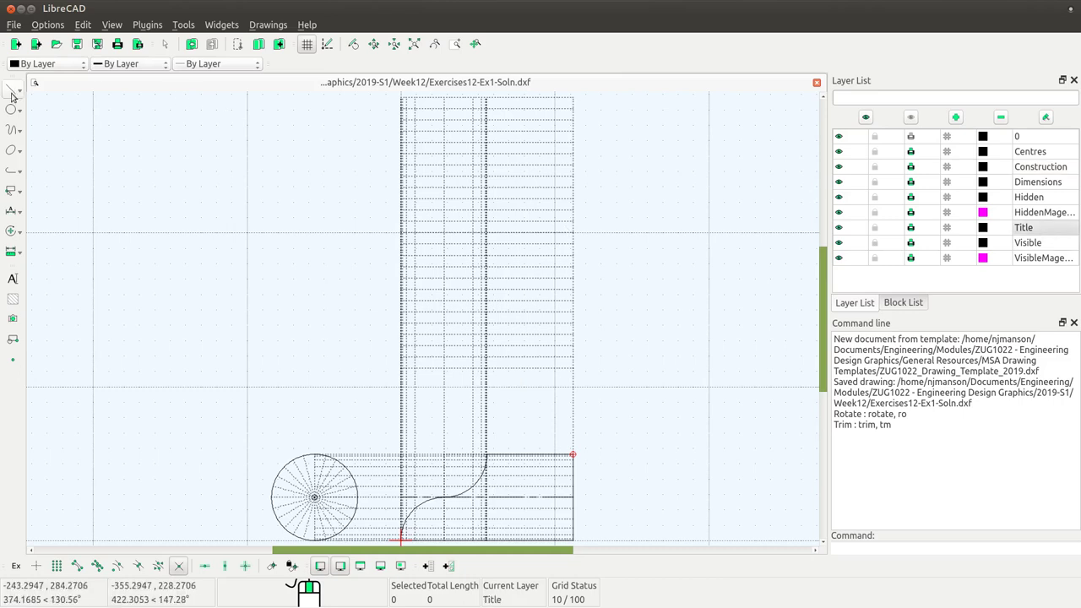
pyautogui.click(12, 93)
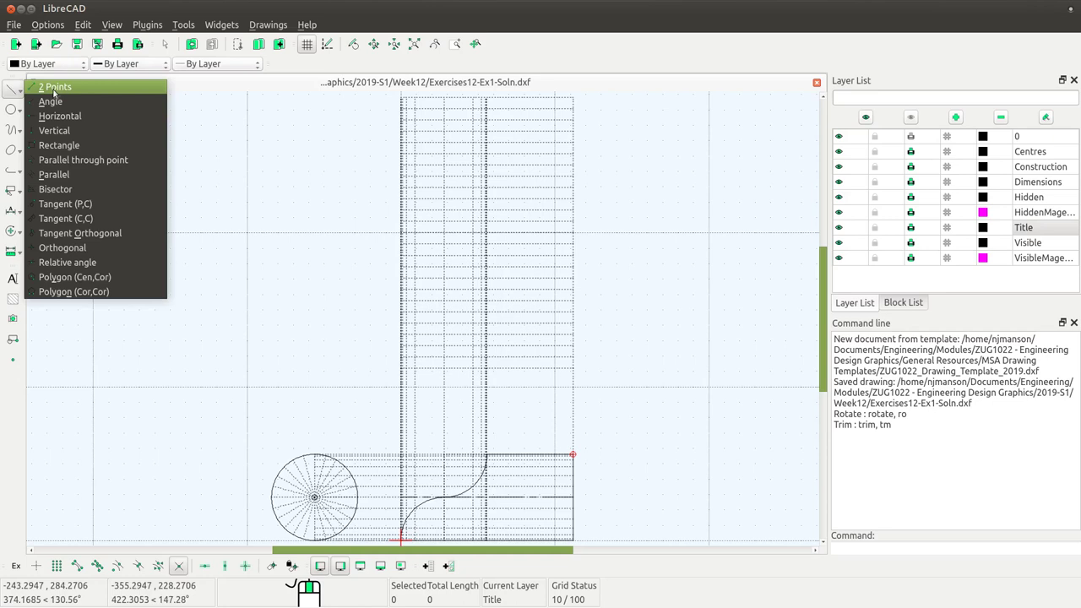
pyautogui.click(54, 88)
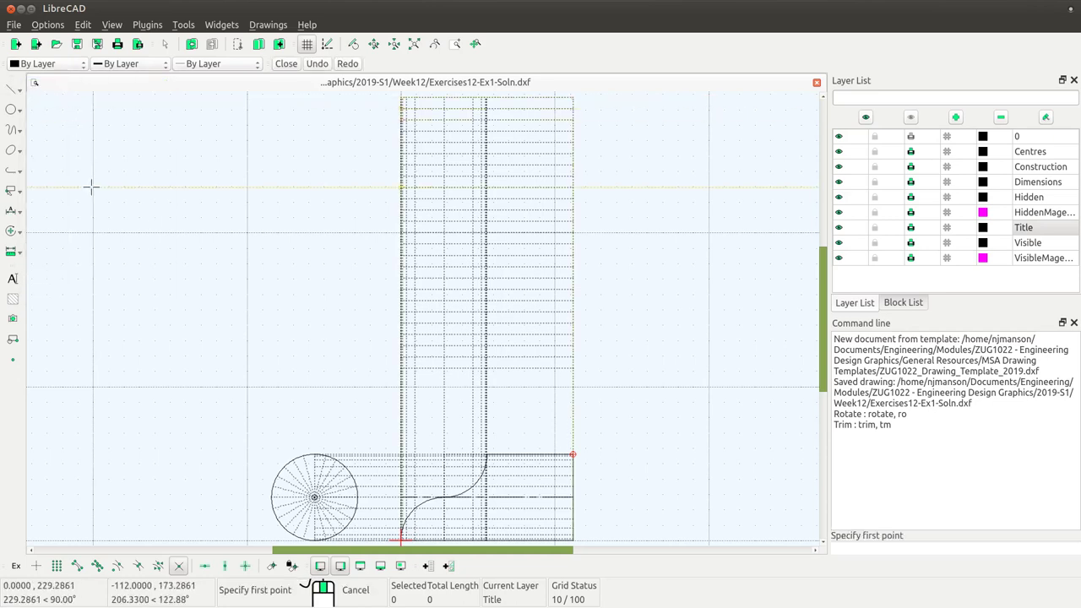
pyautogui.scroll(4, 525, 416)
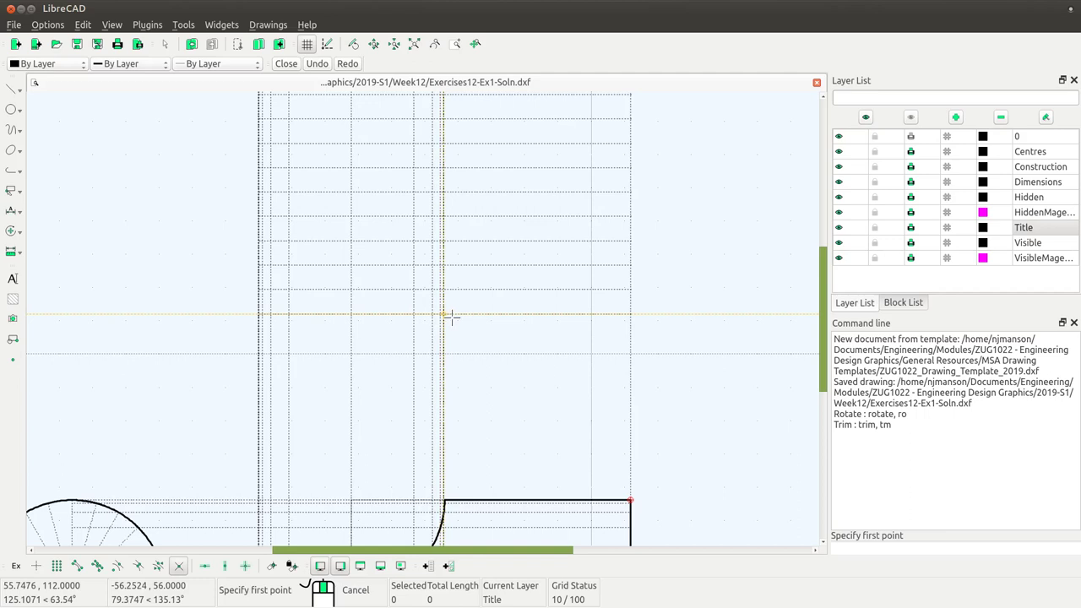
pyautogui.click(451, 316)
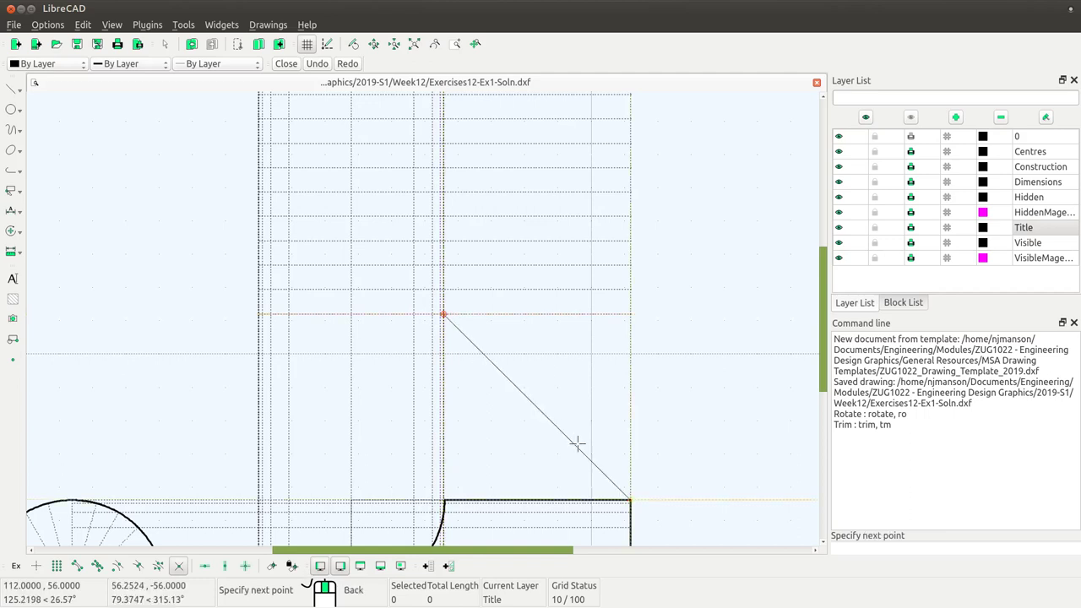
pyautogui.click(632, 321)
# Step: Continue the outline up the right edge and back along the top to the starting vertical, using End snap, and finish it
pyautogui.moveTo(824, 371); pyautogui.dragTo(826, 213)
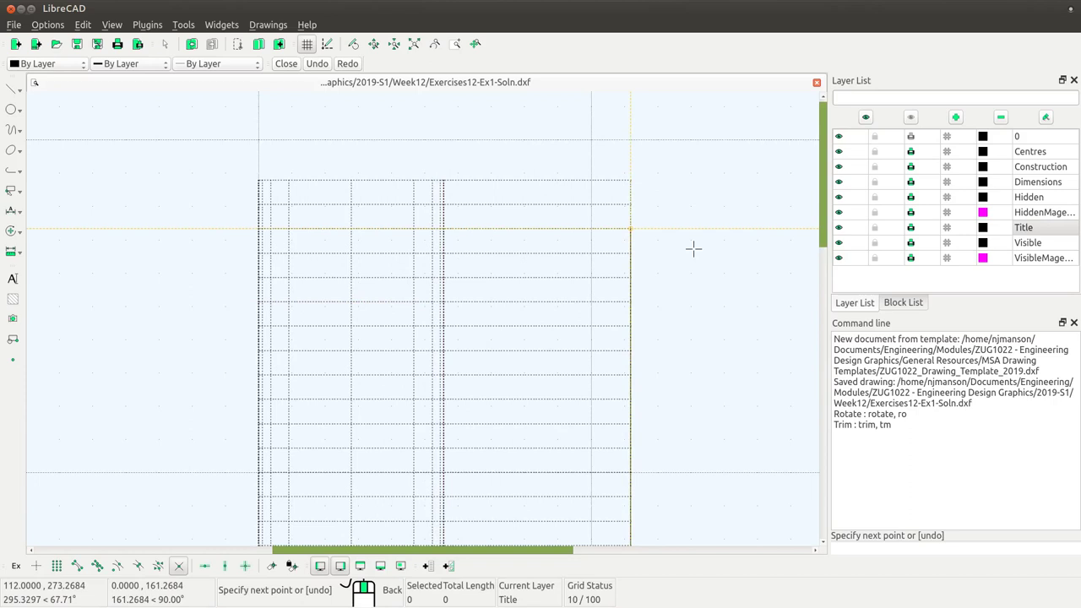
pyautogui.click(633, 179)
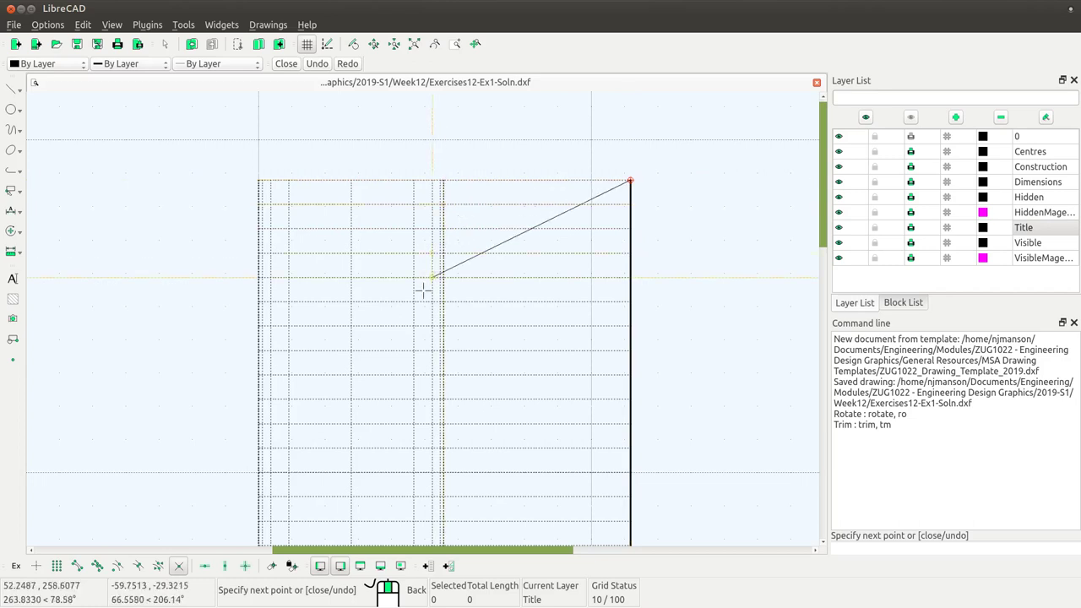
pyautogui.click(76, 567)
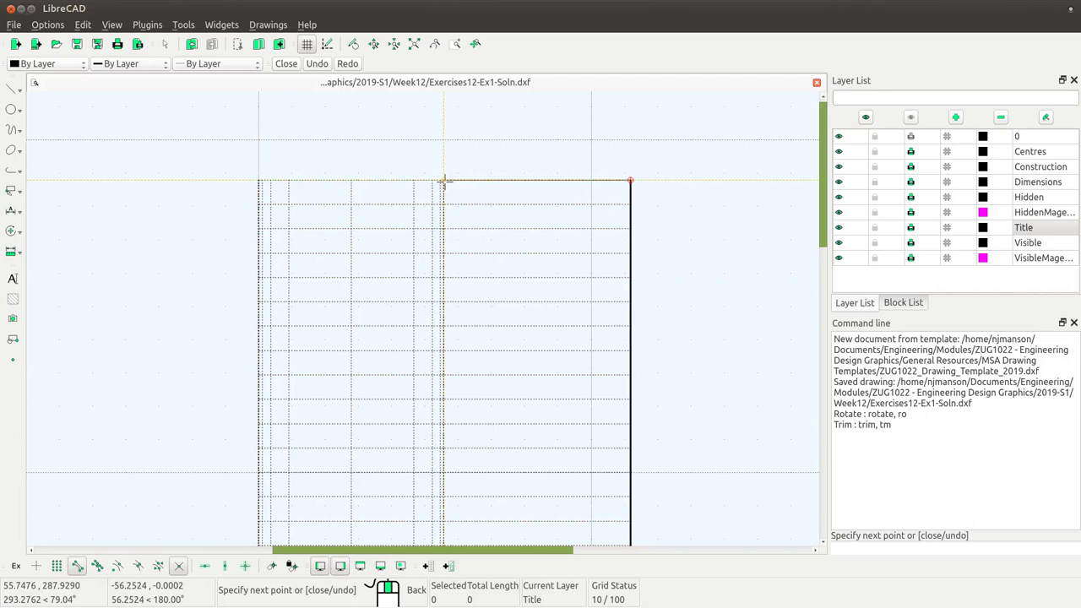
pyautogui.click(445, 180)
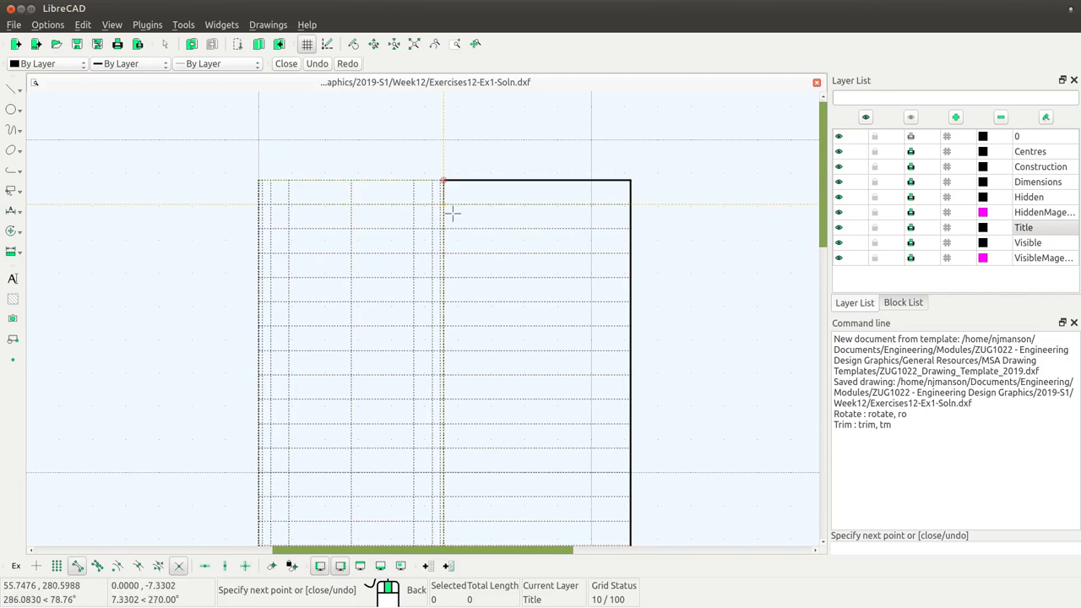
pyautogui.rightClick(453, 213)
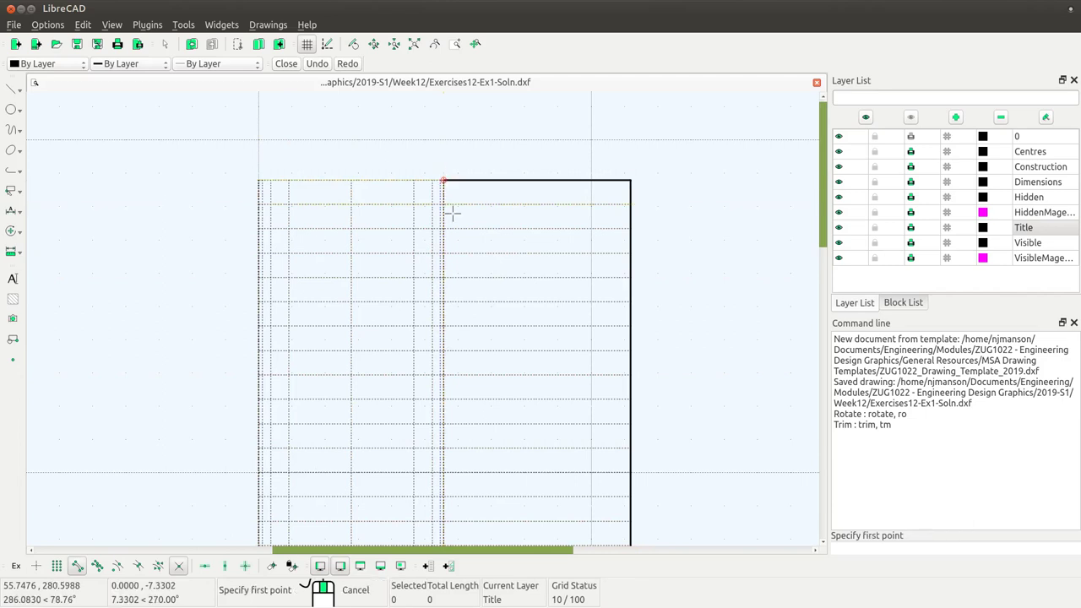
# Step: Start the Spline through points command for the development's curved edge, at the inner end of the top edge
pyautogui.scroll(-1, 789, 259)
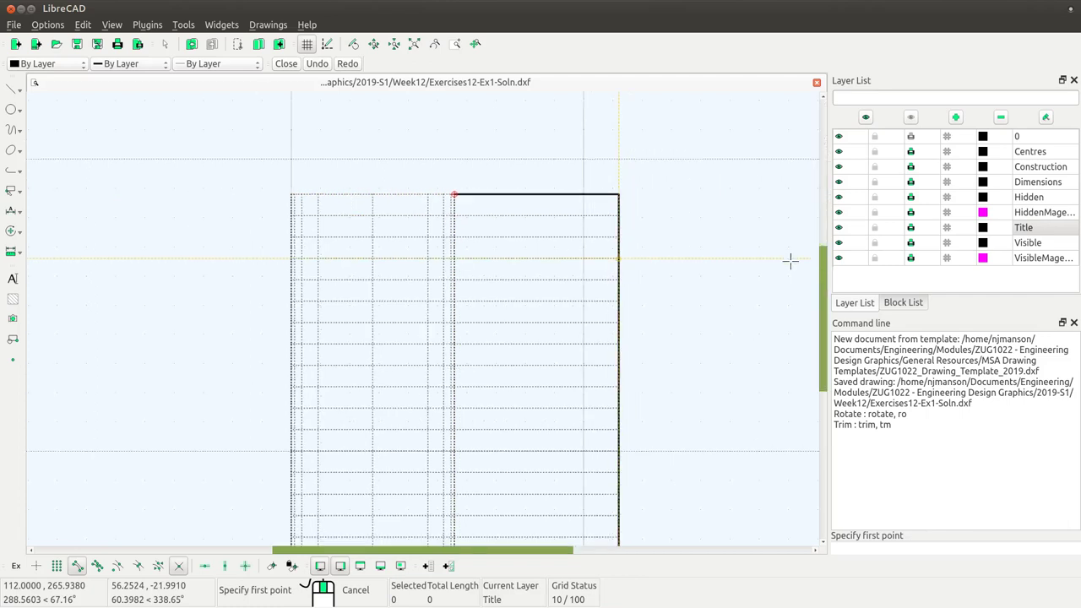
pyautogui.moveTo(829, 336); pyautogui.dragTo(828, 351)
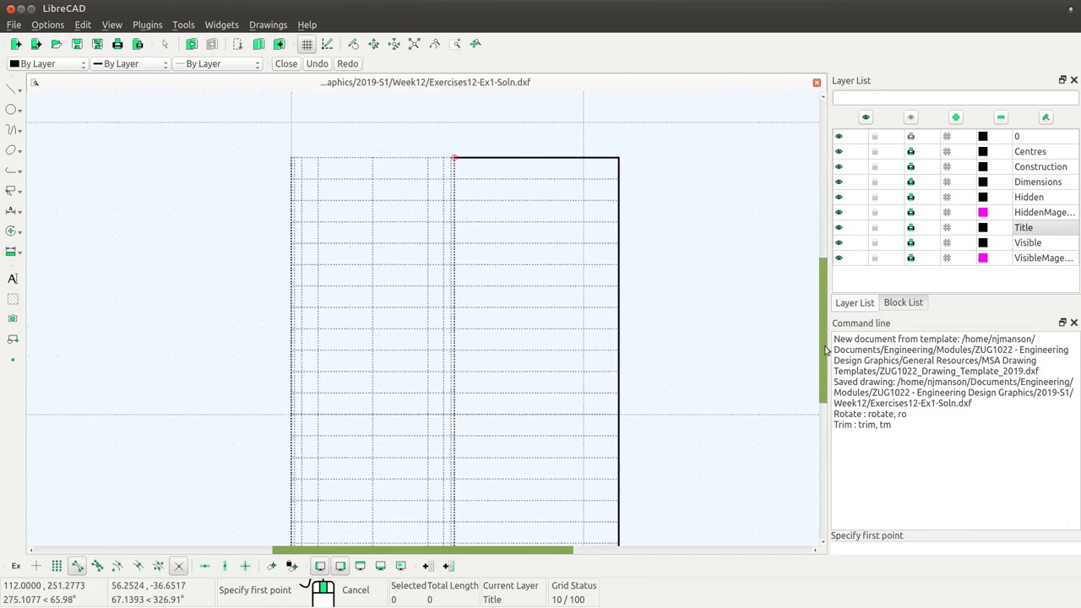
pyautogui.scroll(-1, 757, 347)
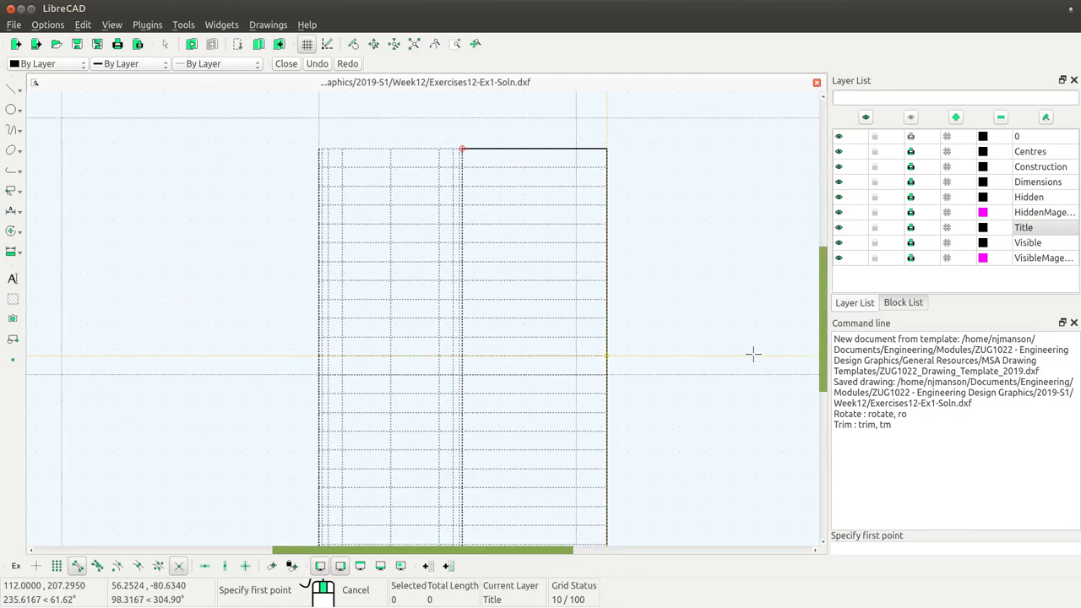
pyautogui.moveTo(824, 355); pyautogui.dragTo(819, 374)
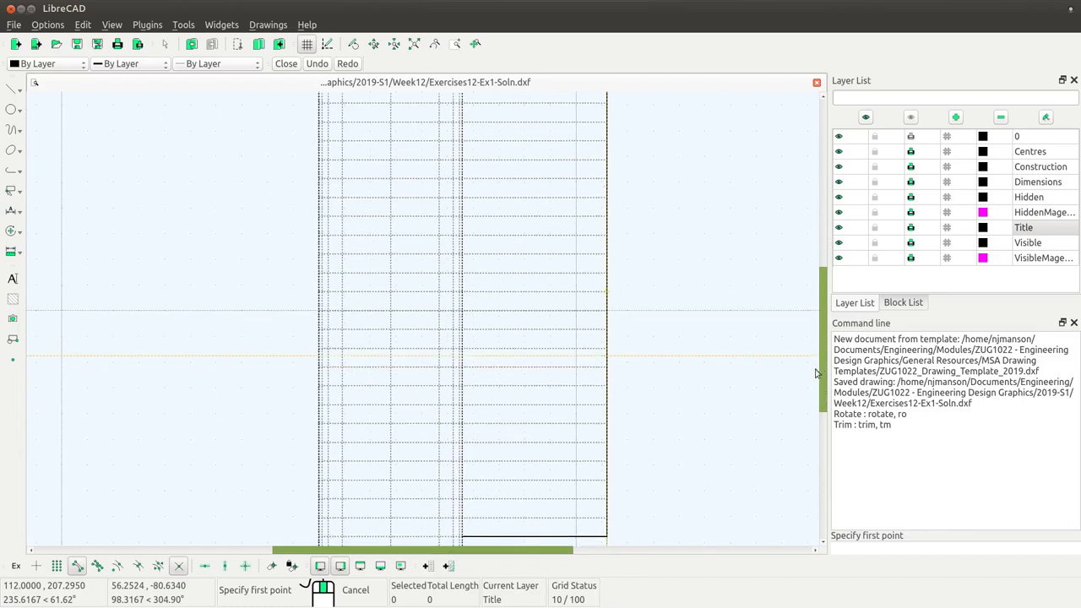
pyautogui.scroll(-1, 801, 366)
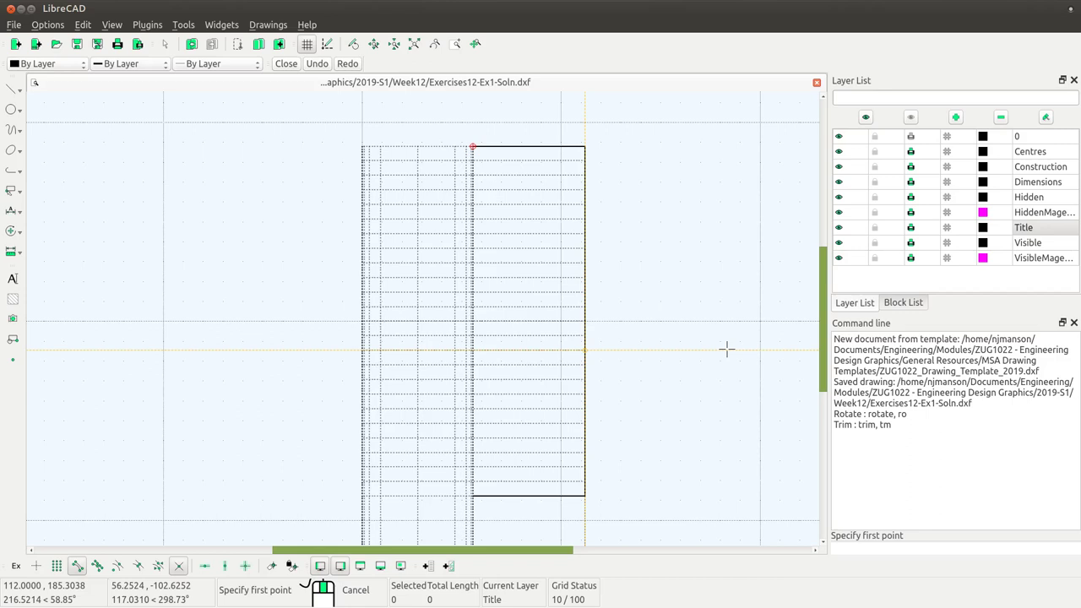
pyautogui.click(12, 131)
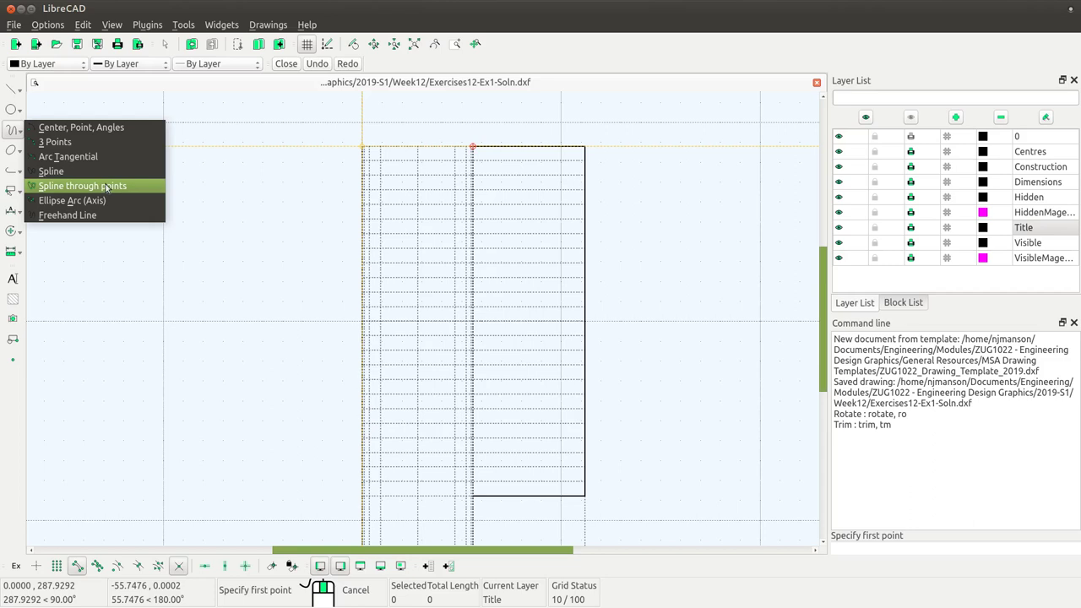
pyautogui.click(108, 186)
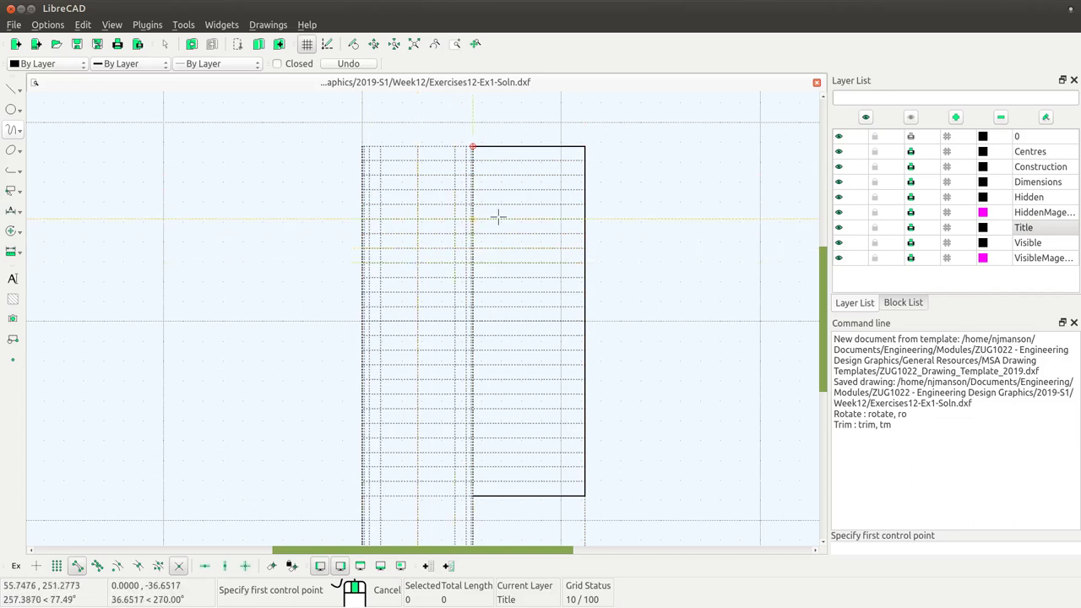
pyautogui.scroll(3, 481, 170)
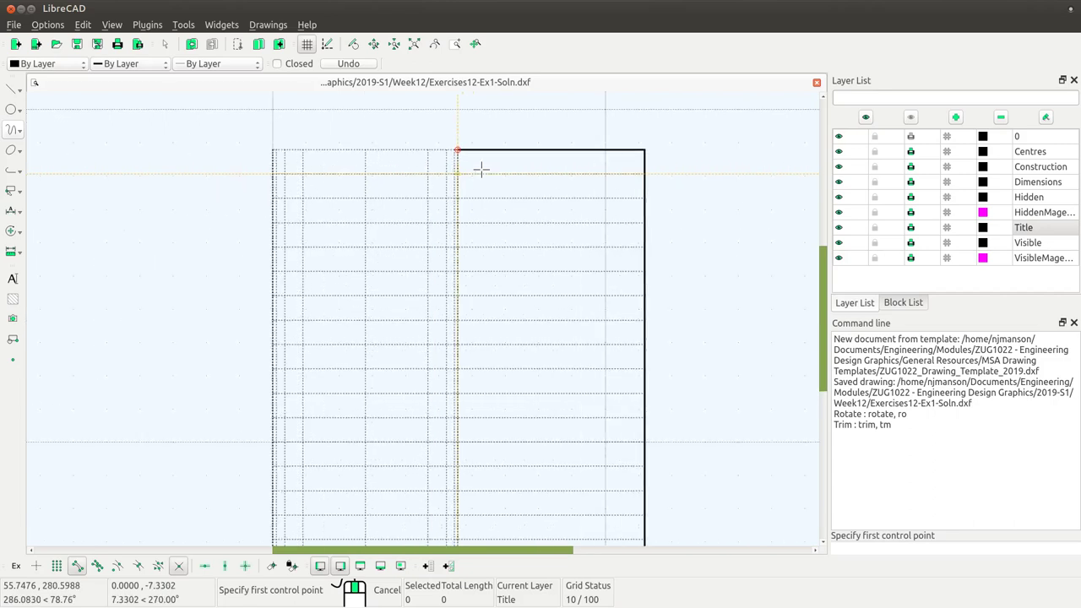
pyautogui.scroll(1, 481, 170)
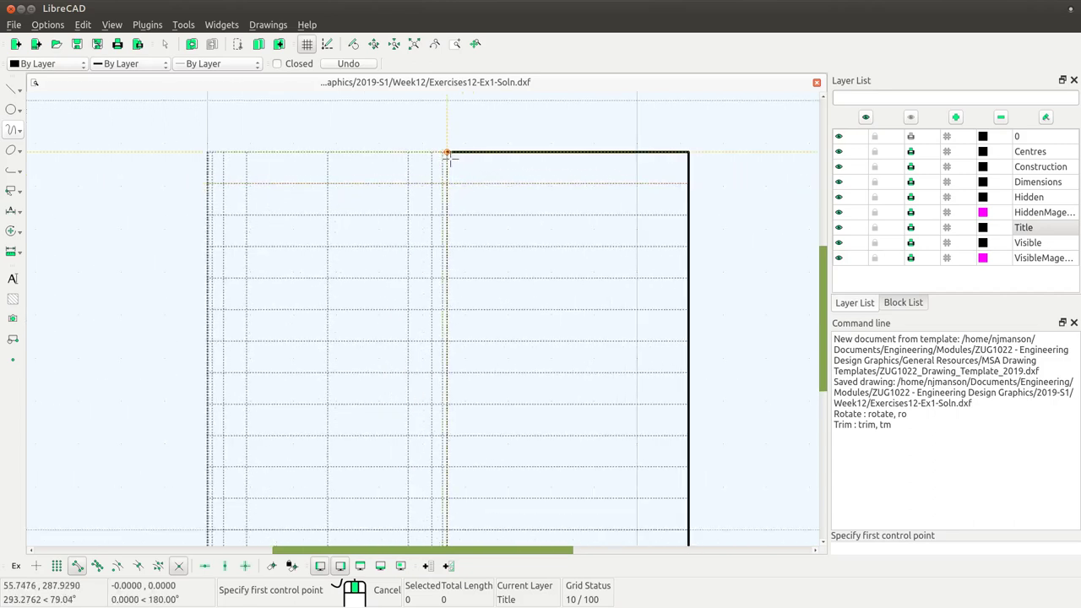
# Step: Inspect the upper arc's end against the nearby verticals, make Construction the current layer, and abandon the pending spline
pyautogui.moveTo(823, 279); pyautogui.dragTo(831, 521)
pyautogui.keyDown('ctrl'); pyautogui.scroll(-3, 775, 490); pyautogui.keyUp('ctrl')
pyautogui.scroll(-1, 784, 496)
pyautogui.scroll(2, 469, 232)
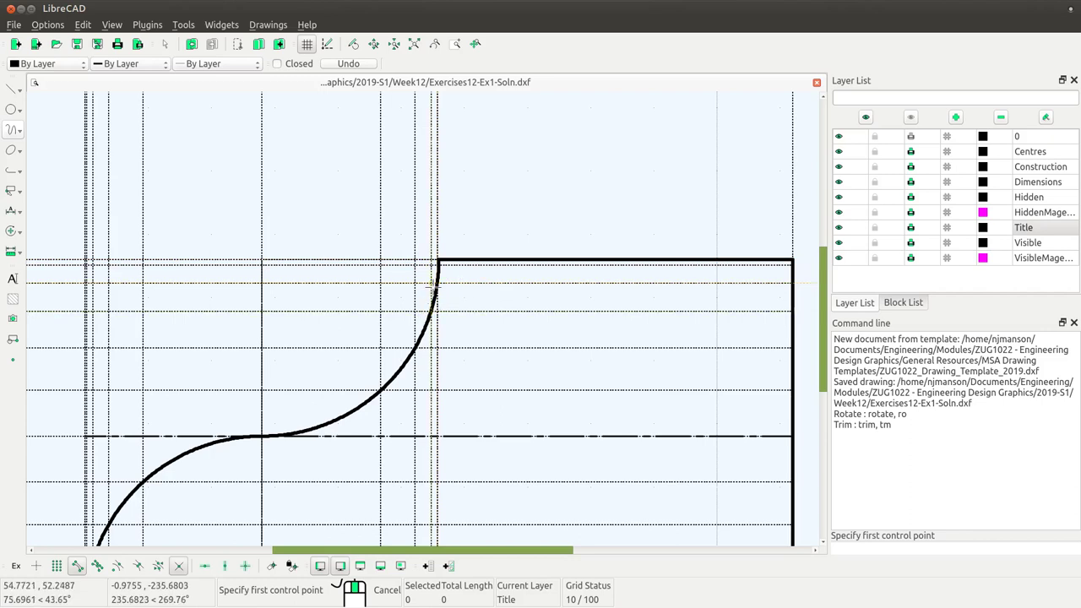
pyautogui.scroll(2, 433, 287)
pyautogui.scroll(2, 442, 252)
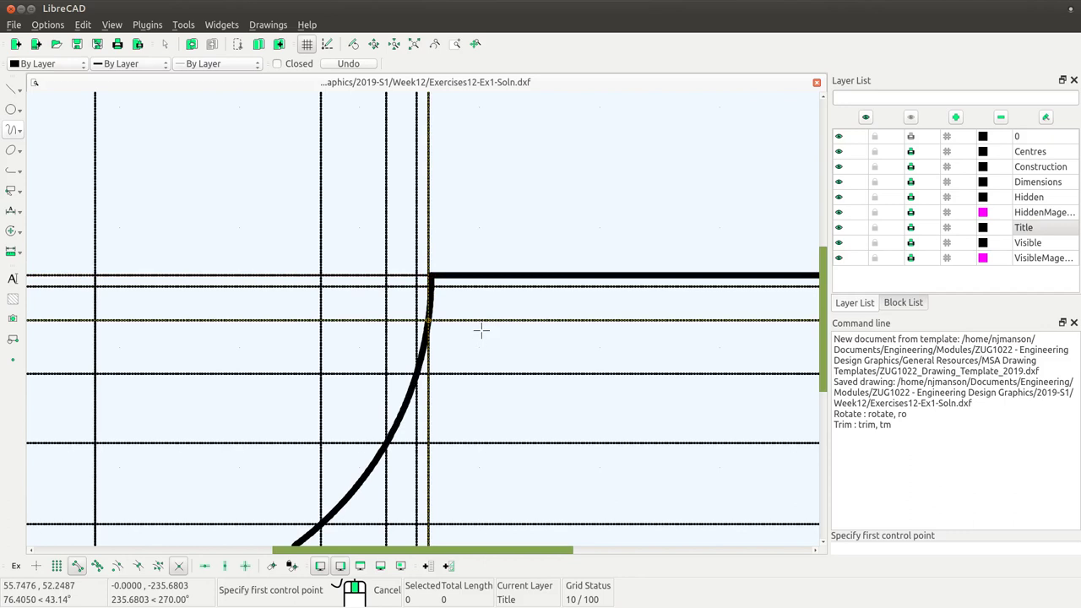
pyautogui.click(879, 167)
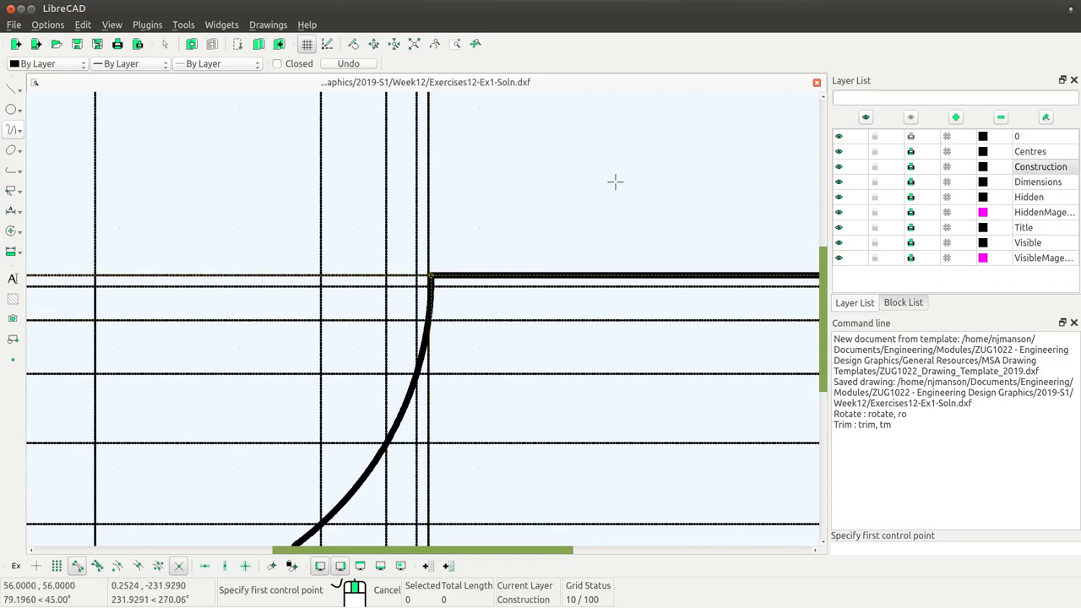
pyautogui.press('Escape')
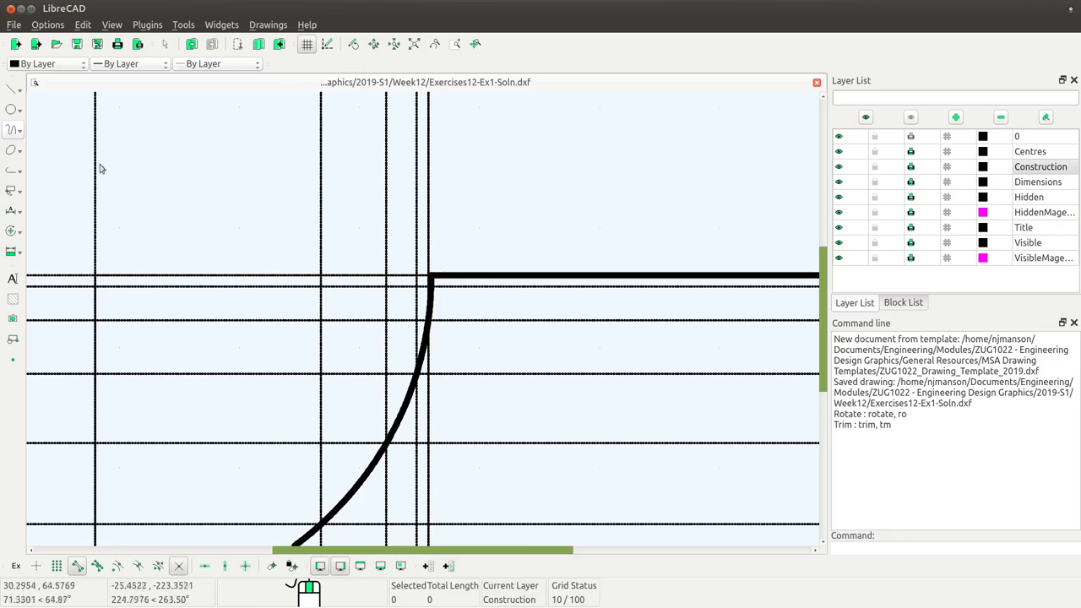
# Step: Draw 1 parallel of the vertical construction line nearest the upper arc's end, passing through the point where the arc meets the horizontal edge
pyautogui.click(11, 90)
pyautogui.click(83, 160)
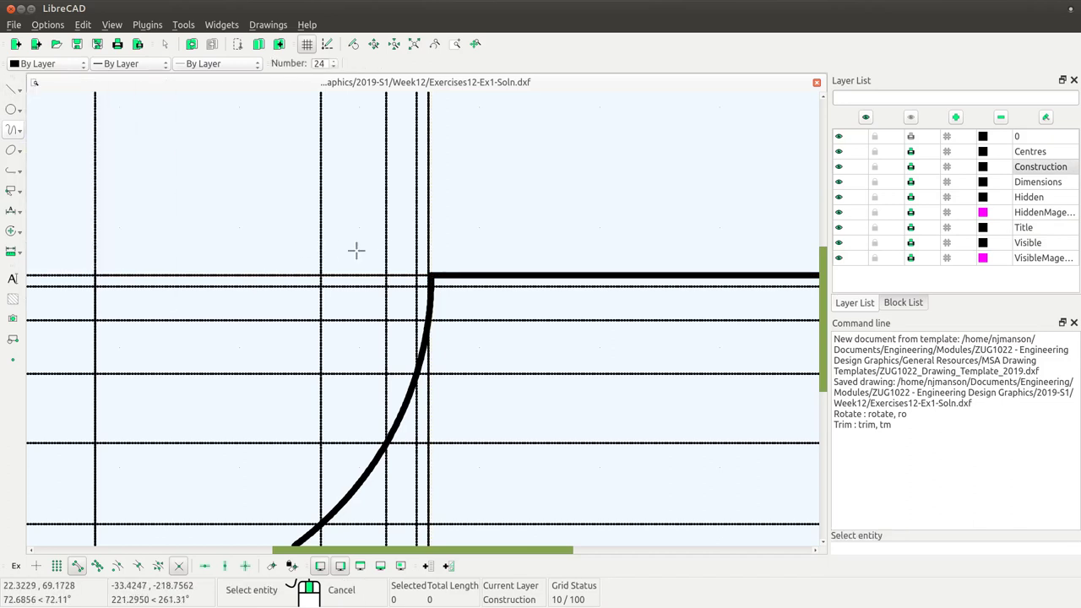
pyautogui.click(428, 239)
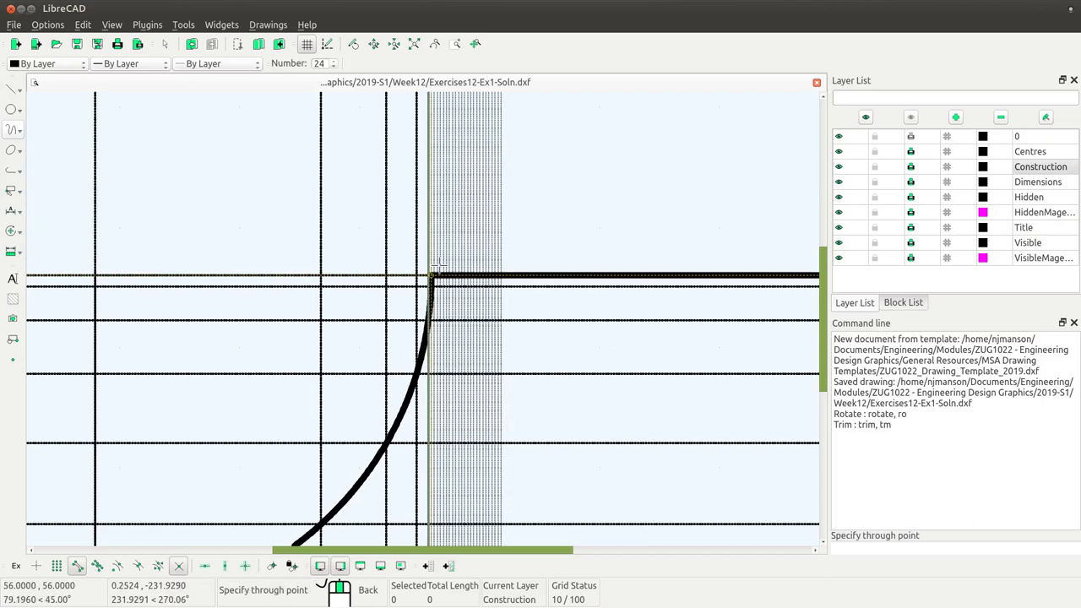
pyautogui.doubleClick(318, 63)
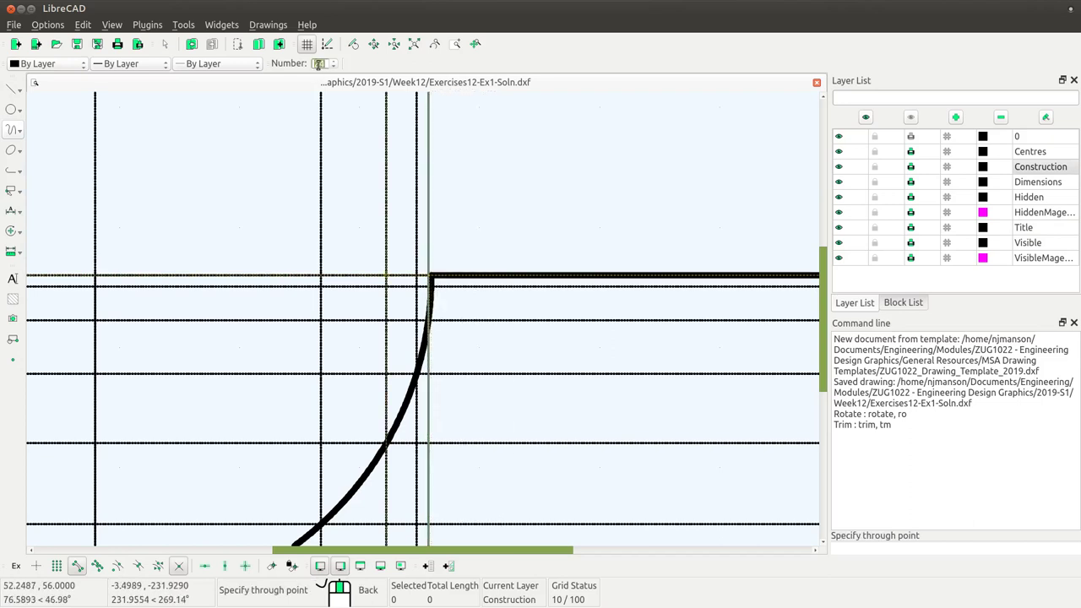
pyautogui.write('1')
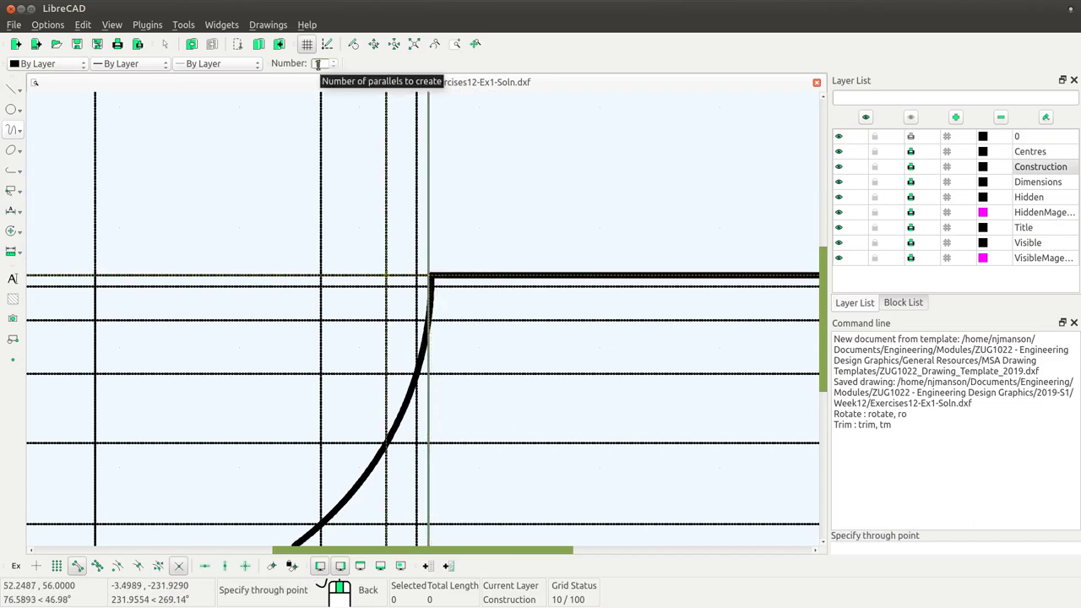
pyautogui.click(431, 268)
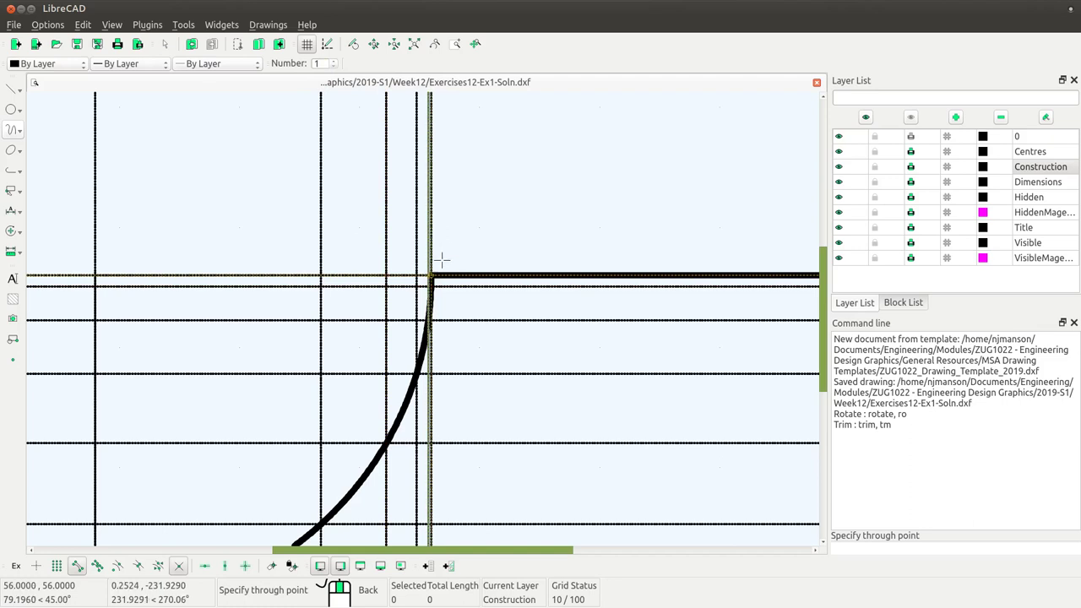
pyautogui.moveTo(286, 552); pyautogui.dragTo(142, 553)
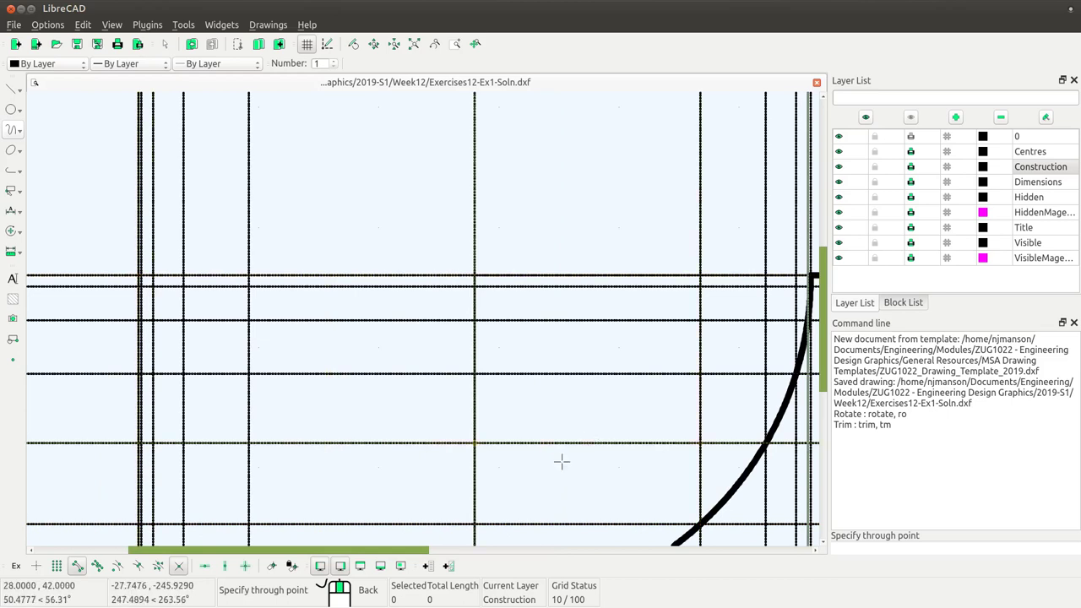
pyautogui.moveTo(369, 553); pyautogui.dragTo(507, 553)
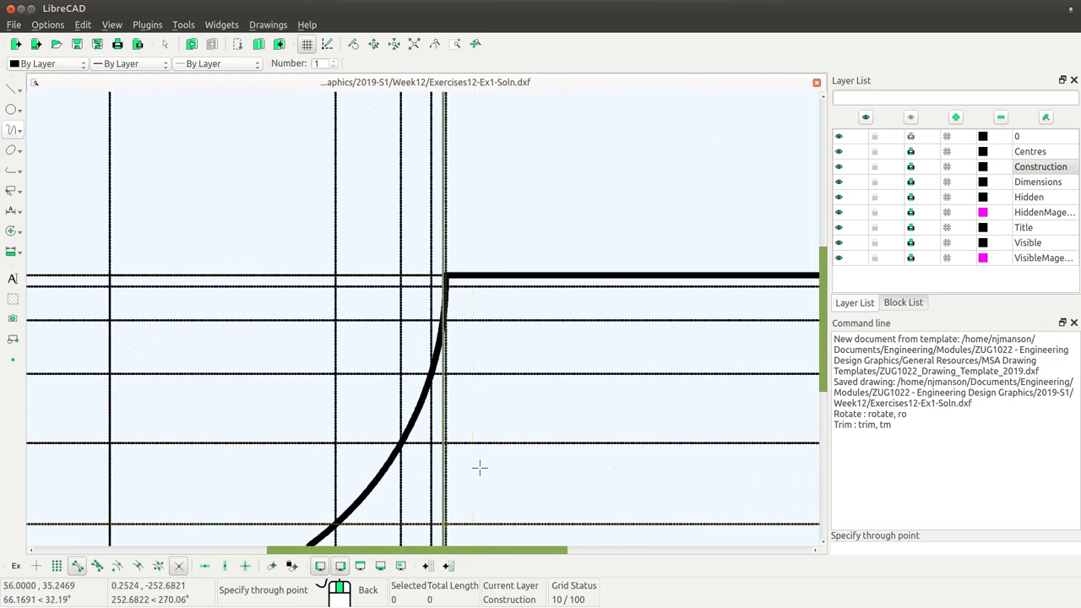
pyautogui.scroll(-1, 647, 175)
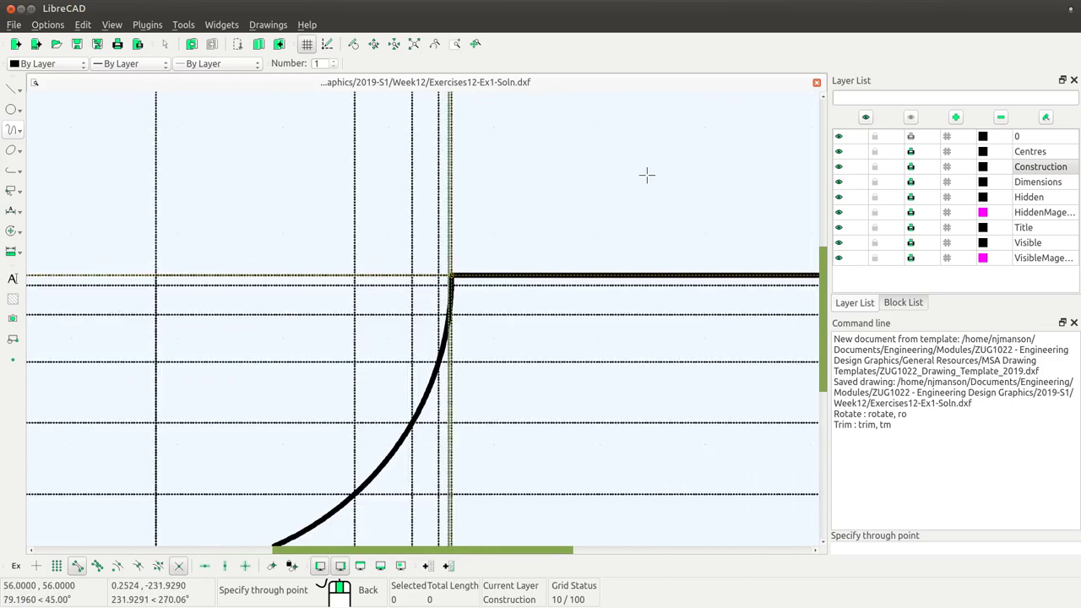
pyautogui.click(434, 44)
pyautogui.click(414, 44)
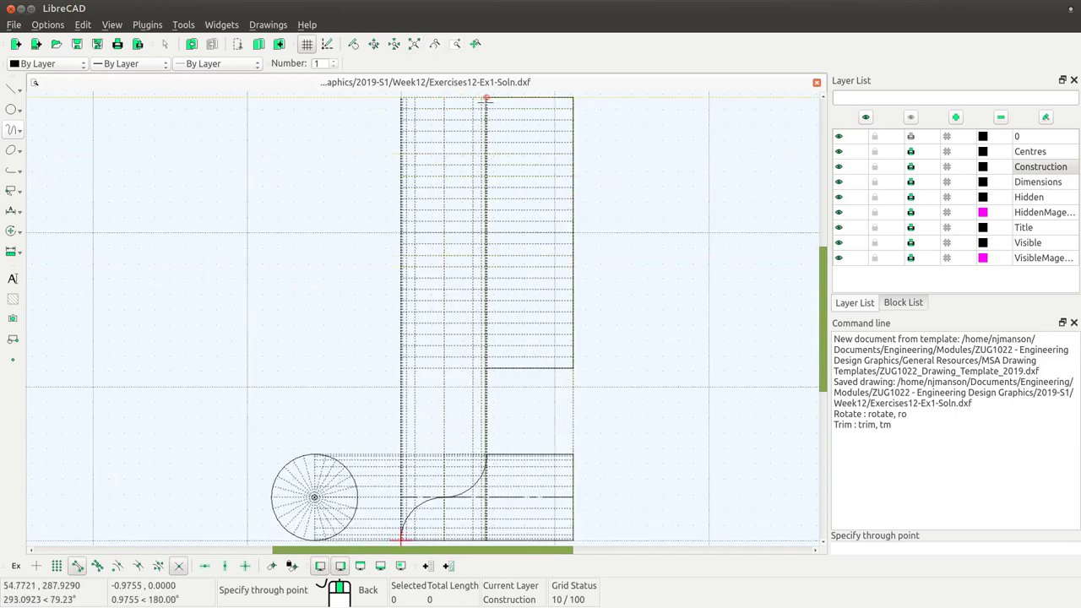
pyautogui.rightClick(486, 98)
# Step: Delete the development's thick top edge, keeping the construction line beneath it
pyautogui.scroll(2, 487, 99)
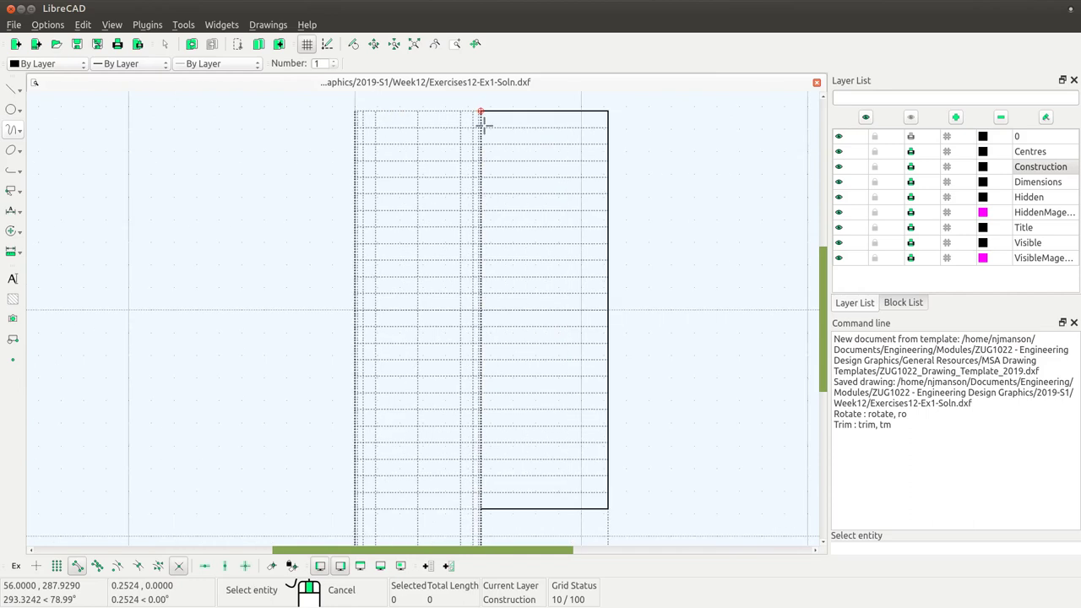
pyautogui.scroll(3, 485, 124)
pyautogui.scroll(4, 474, 151)
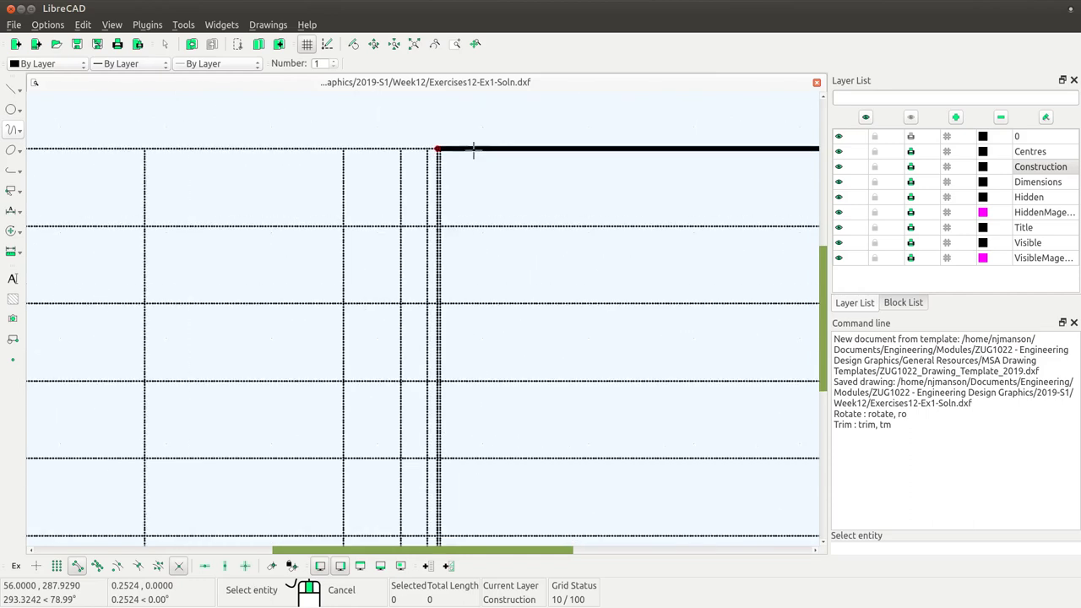
pyautogui.scroll(2, 463, 177)
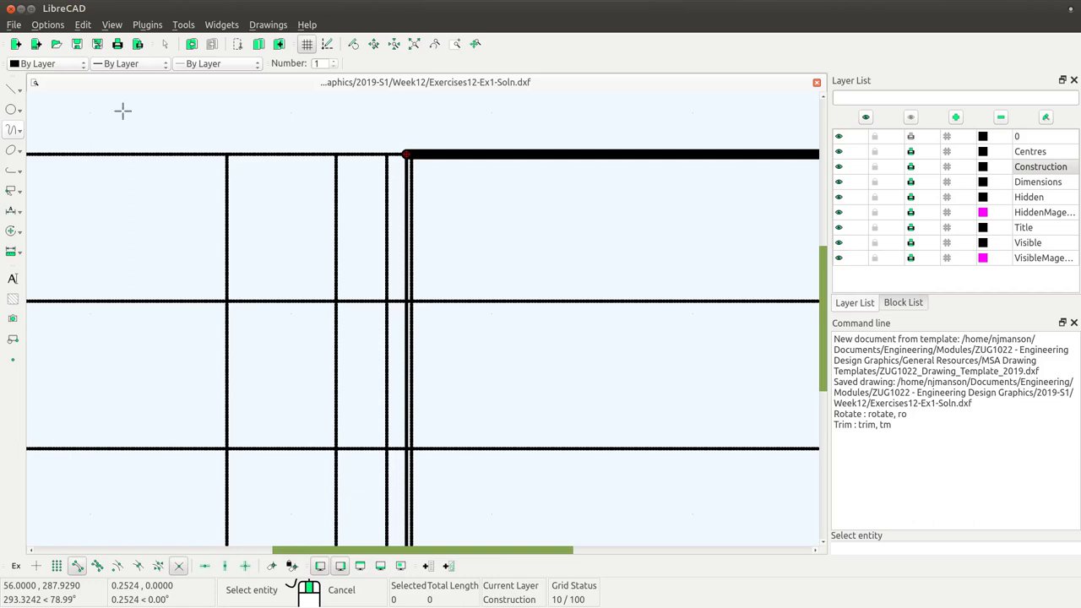
pyautogui.press('Escape')
pyautogui.click(474, 155)
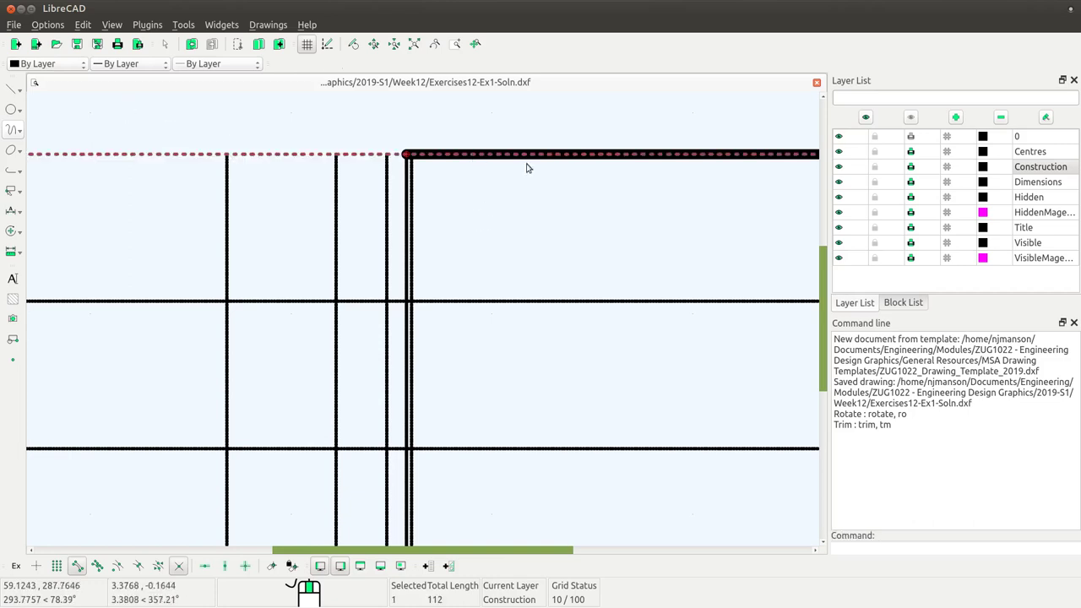
pyautogui.press('Escape')
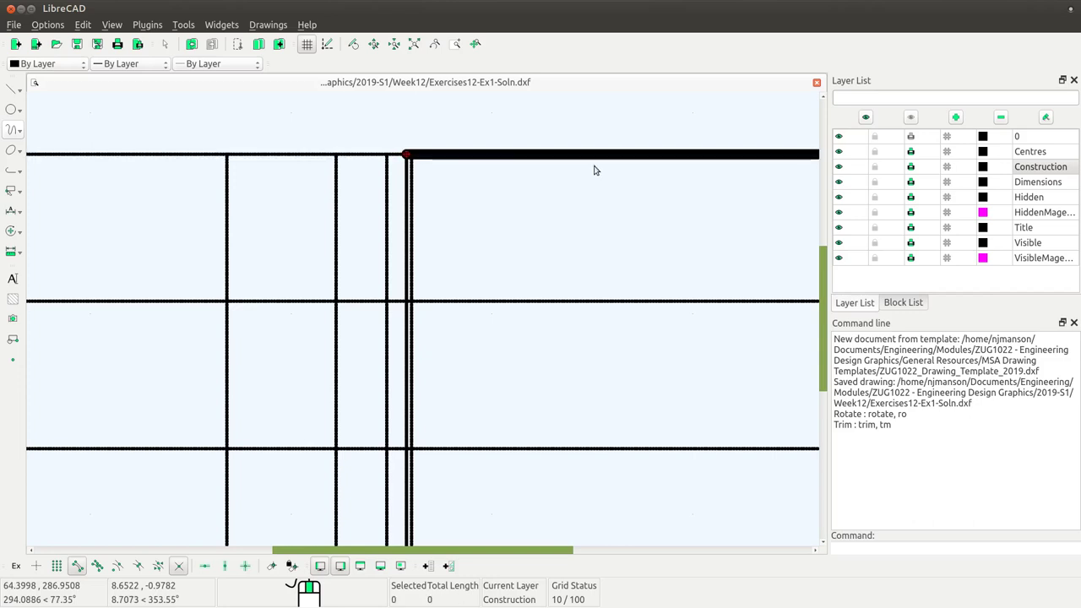
pyautogui.click(597, 162)
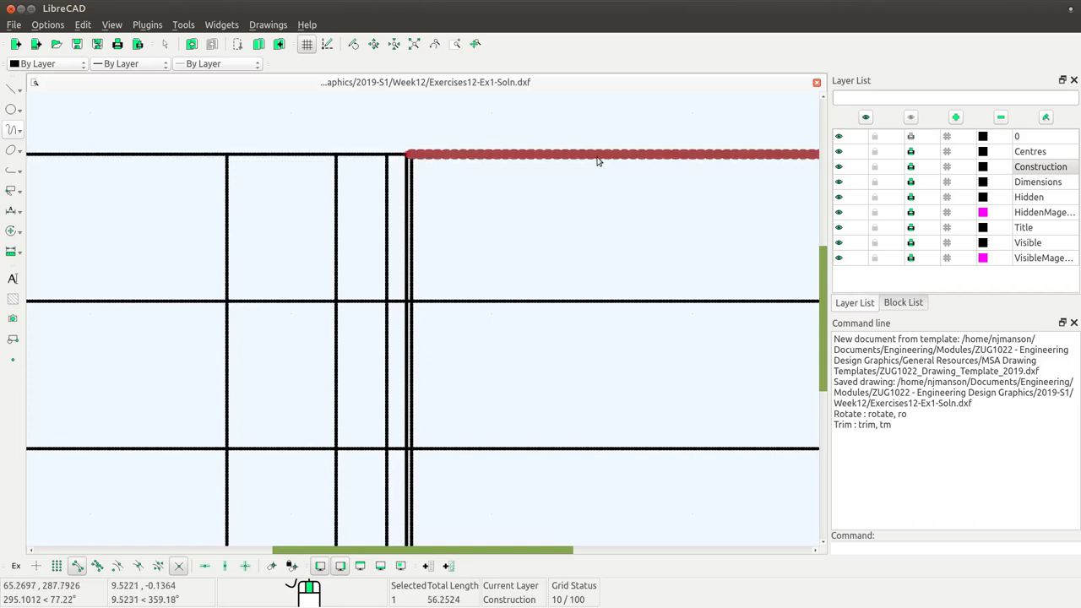
pyautogui.press('Escape')
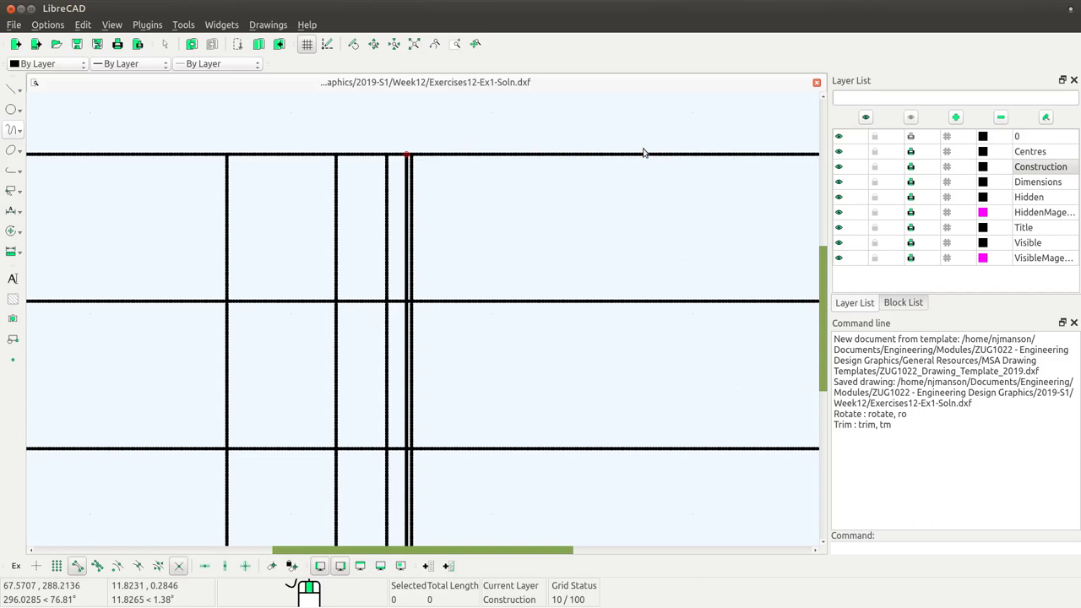
# Step: On the Visible layer, redraw the development's top edge from the new vertical construction line to the outline's far right corner
pyautogui.click(1046, 244)
pyautogui.click(10, 89)
pyautogui.click(42, 85)
pyautogui.click(437, 171)
pyautogui.scroll(-2, 470, 225)
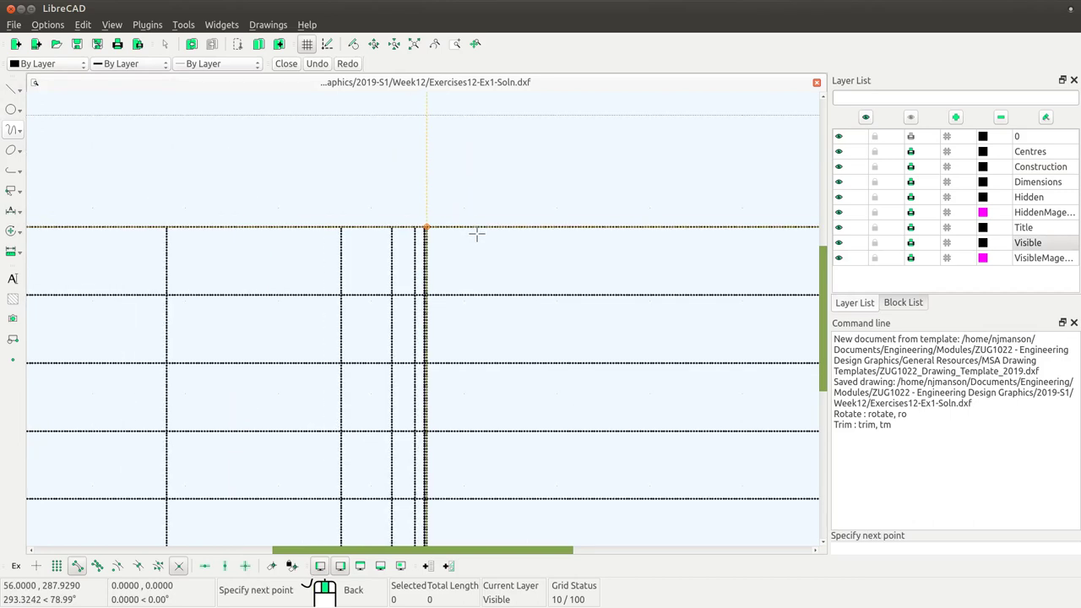
pyautogui.scroll(-1, 507, 270)
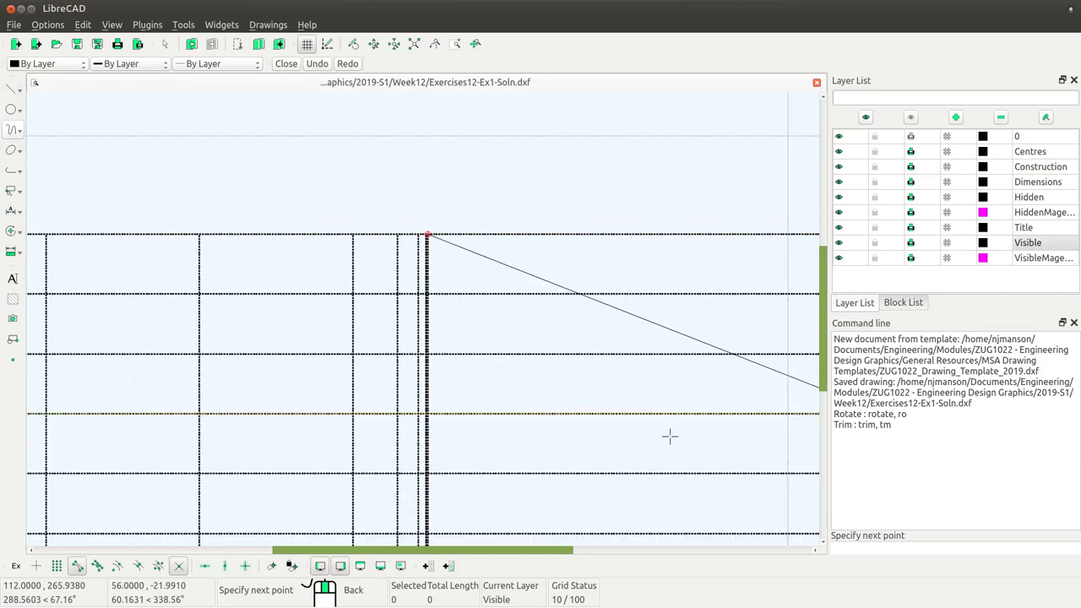
pyautogui.click(578, 554)
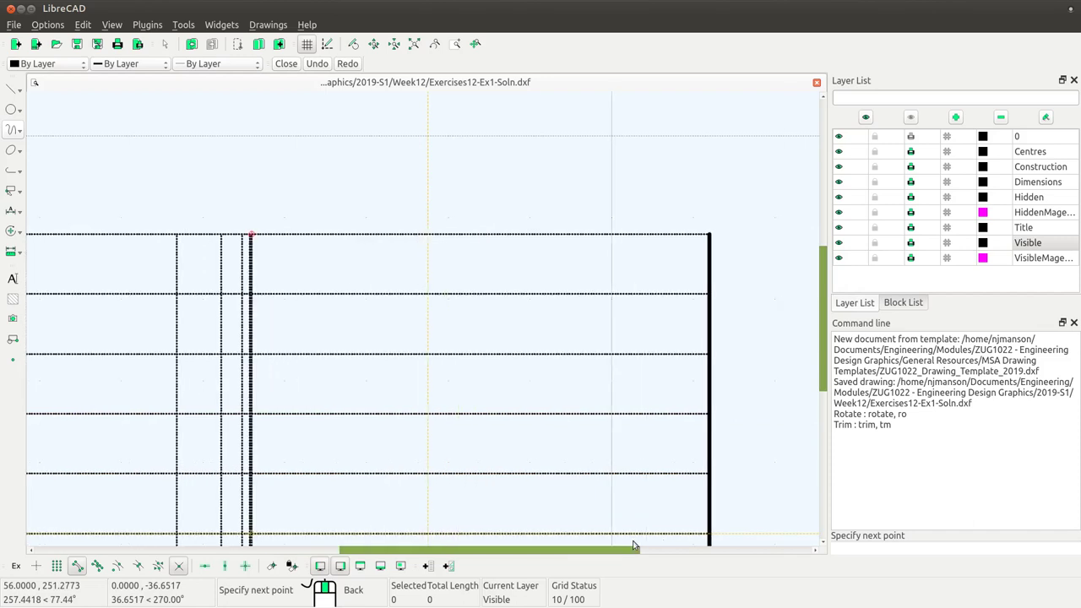
pyautogui.click(706, 229)
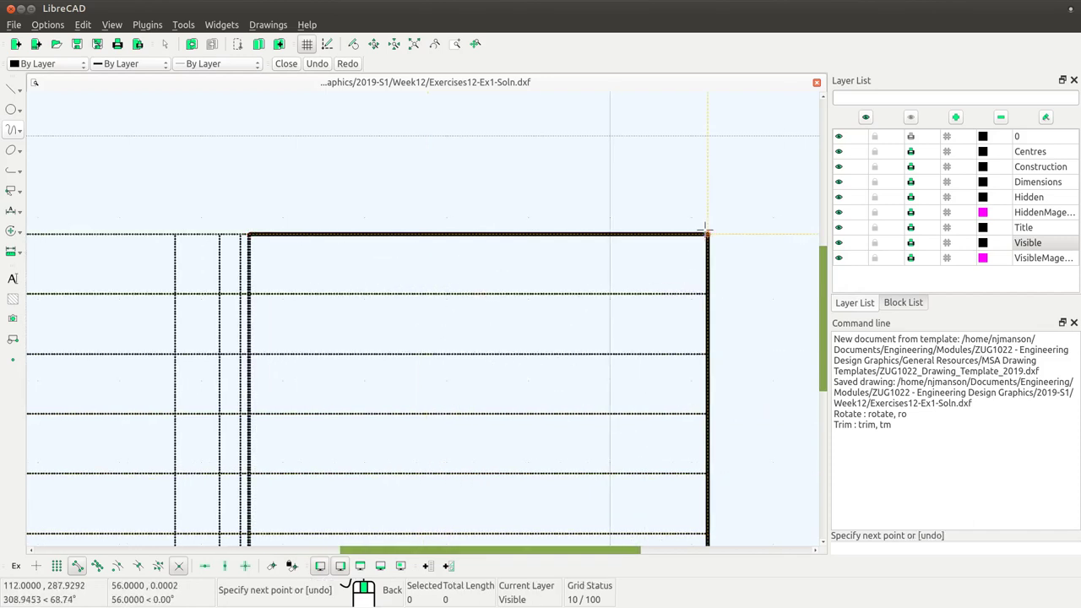
pyautogui.rightClick(290, 262)
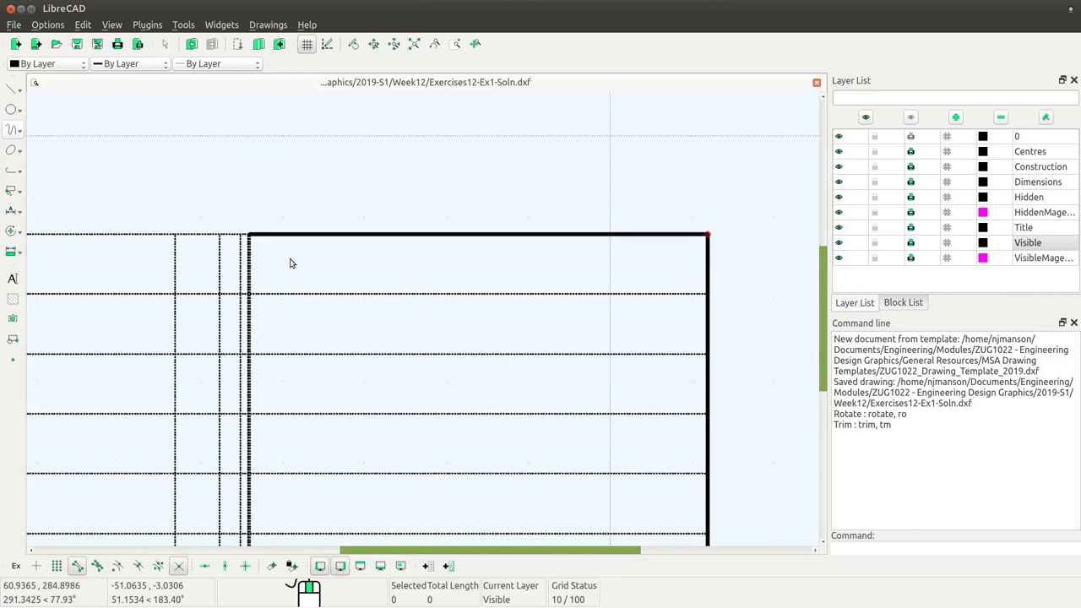
# Step: Start a spline through points on the Visible layer at the thick top edge's left end, placing points at the next two horizontals down
pyautogui.scroll(5, 273, 245)
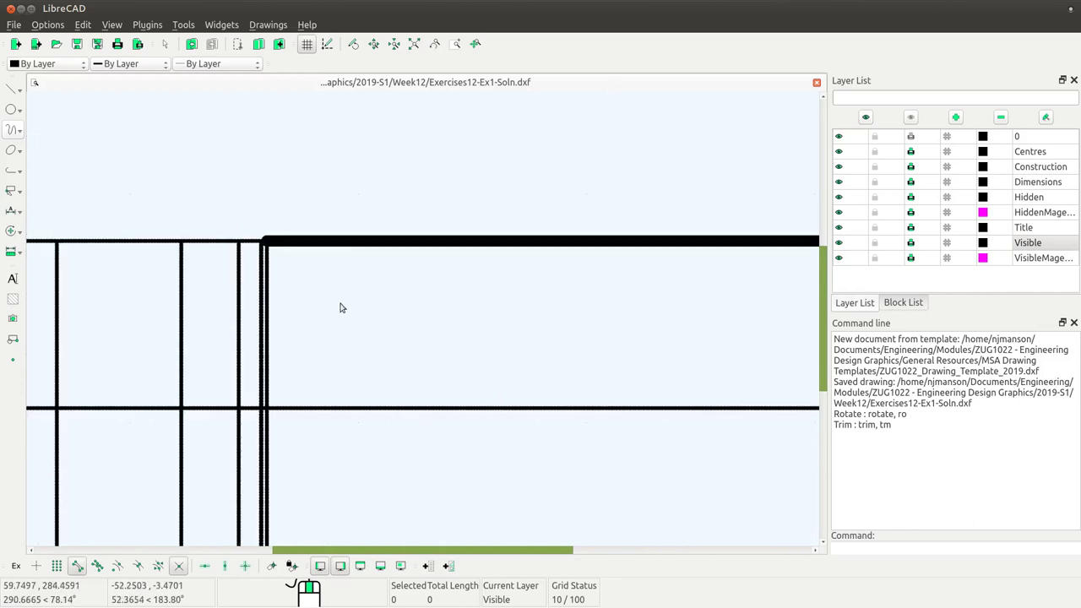
pyautogui.scroll(2, 315, 294)
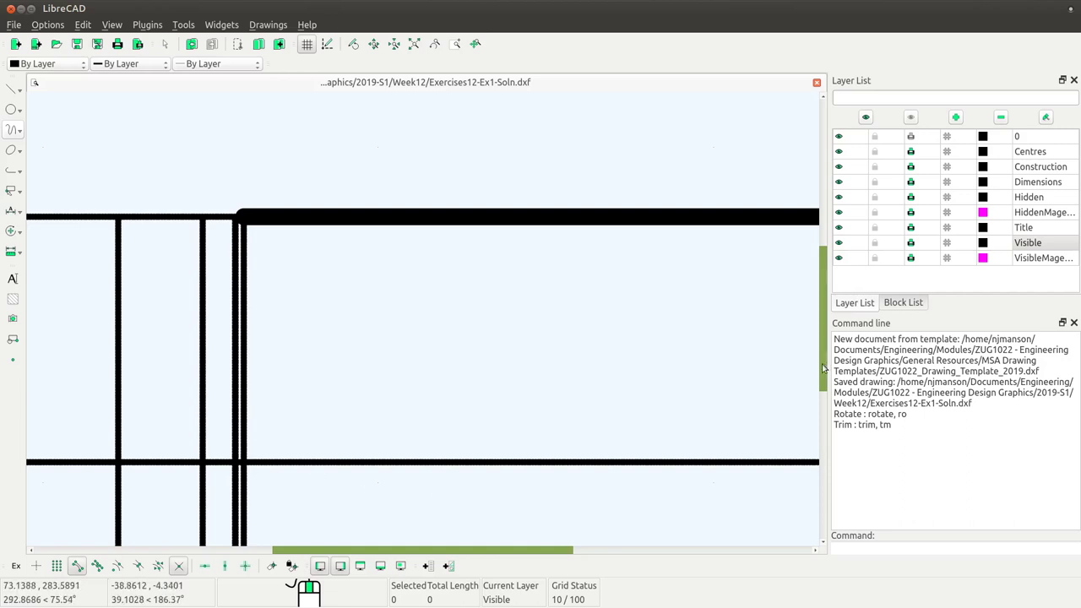
pyautogui.scroll(-5, 824, 368)
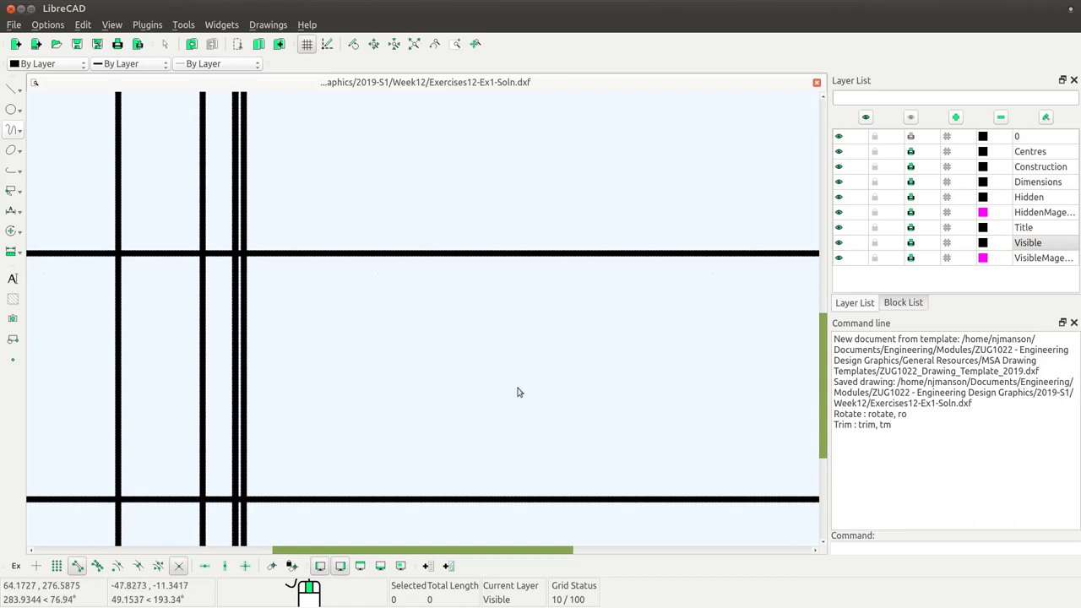
pyautogui.scroll(-1, 520, 394)
pyautogui.scroll(-1, 738, 409)
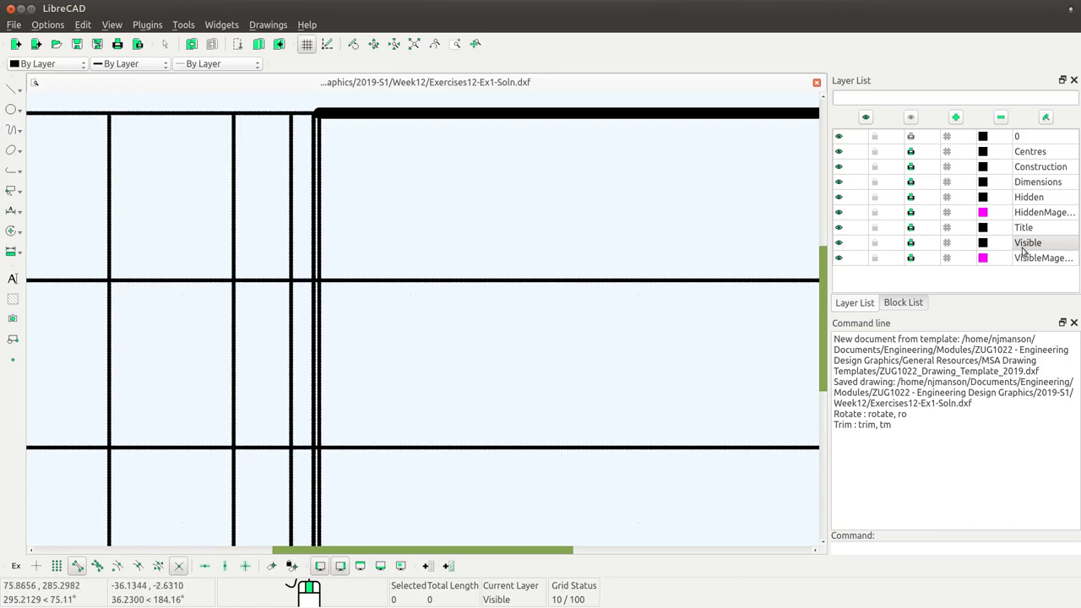
pyautogui.click(10, 129)
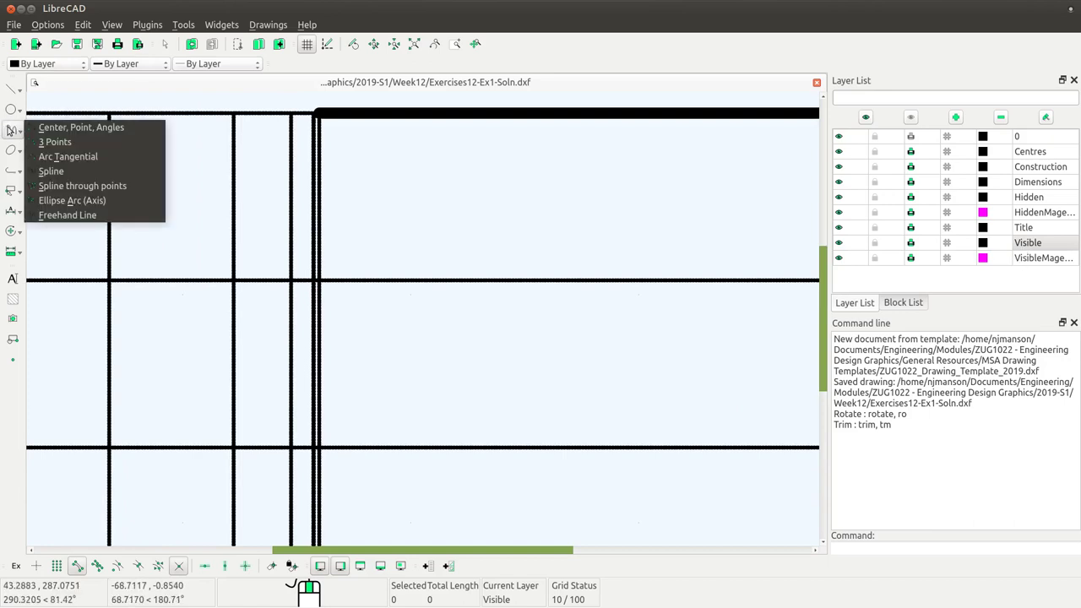
pyautogui.click(95, 187)
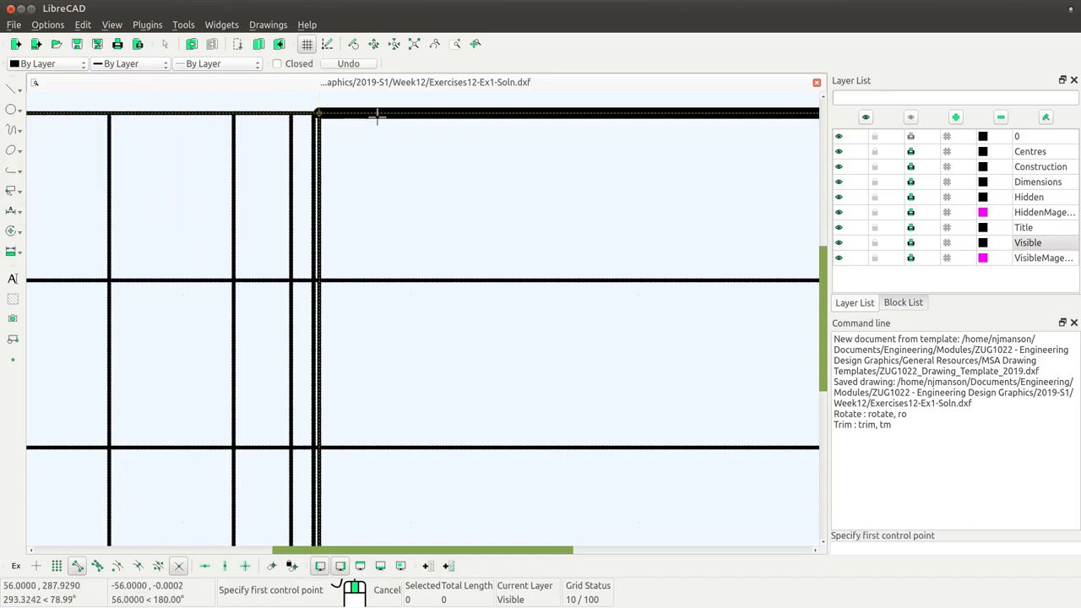
pyautogui.click(320, 114)
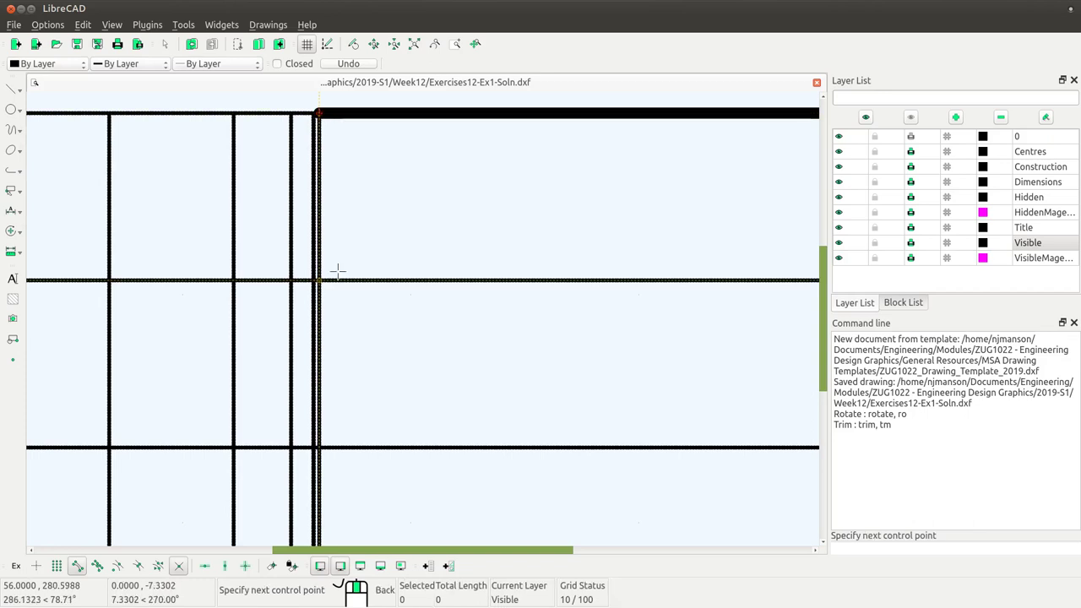
pyautogui.click(311, 449)
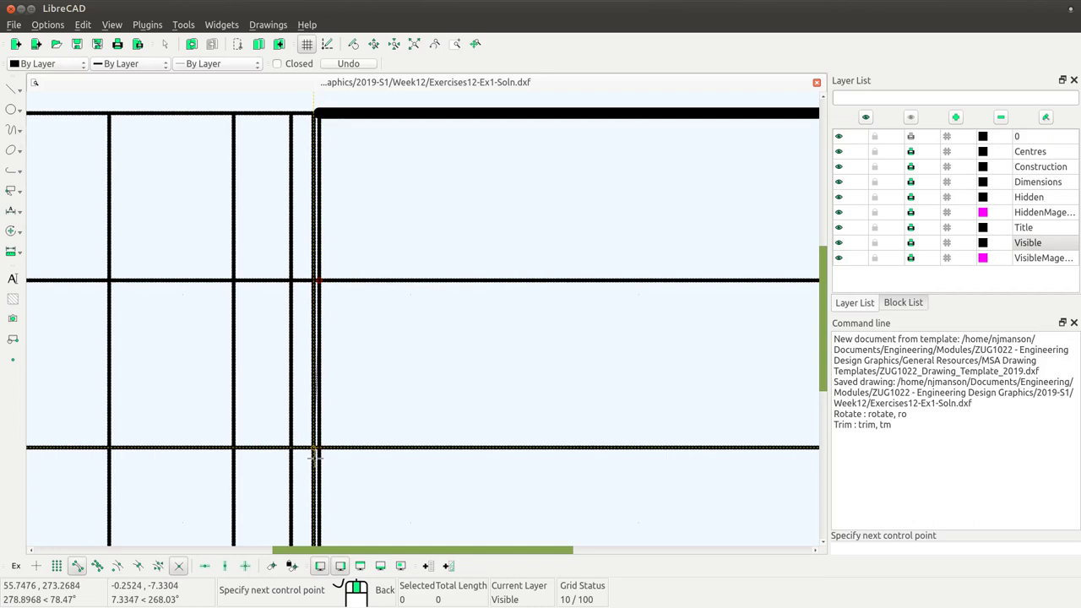
# Step: Continue the spline through the next three grid intersections, moving one horizontal down and one vertical left for each point
pyautogui.scroll(-2, 820, 369)
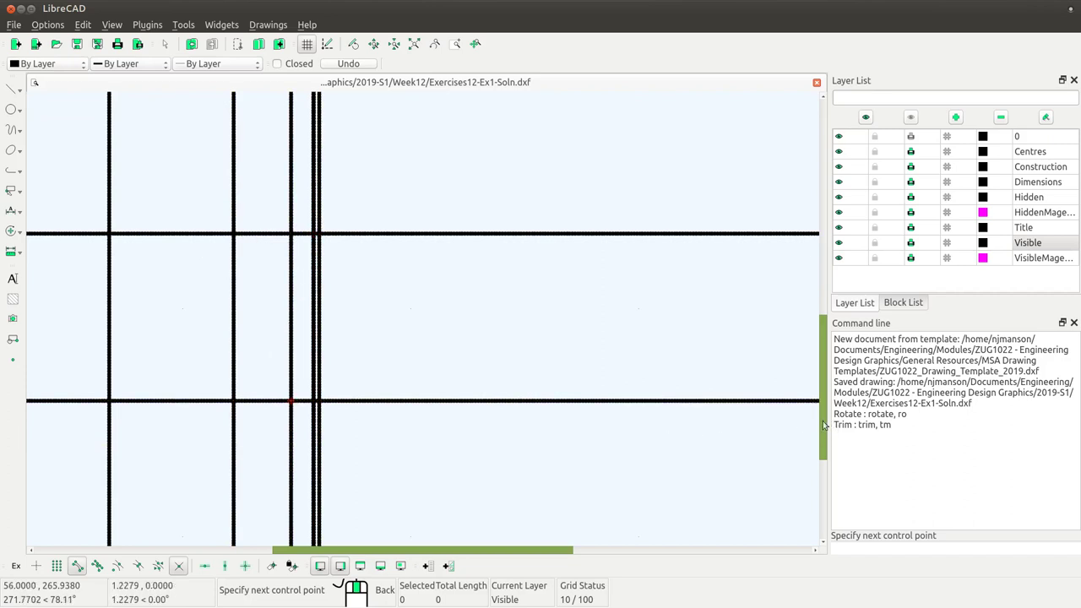
pyautogui.scroll(1, 818, 473)
pyautogui.scroll(-1, 818, 473)
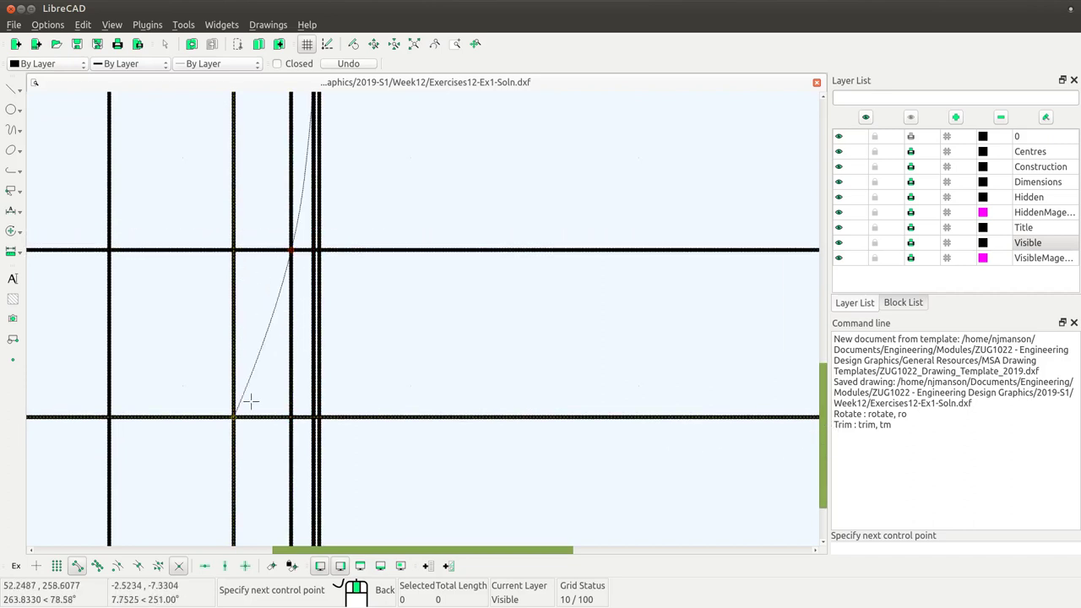
pyautogui.scroll(-1, 325, 435)
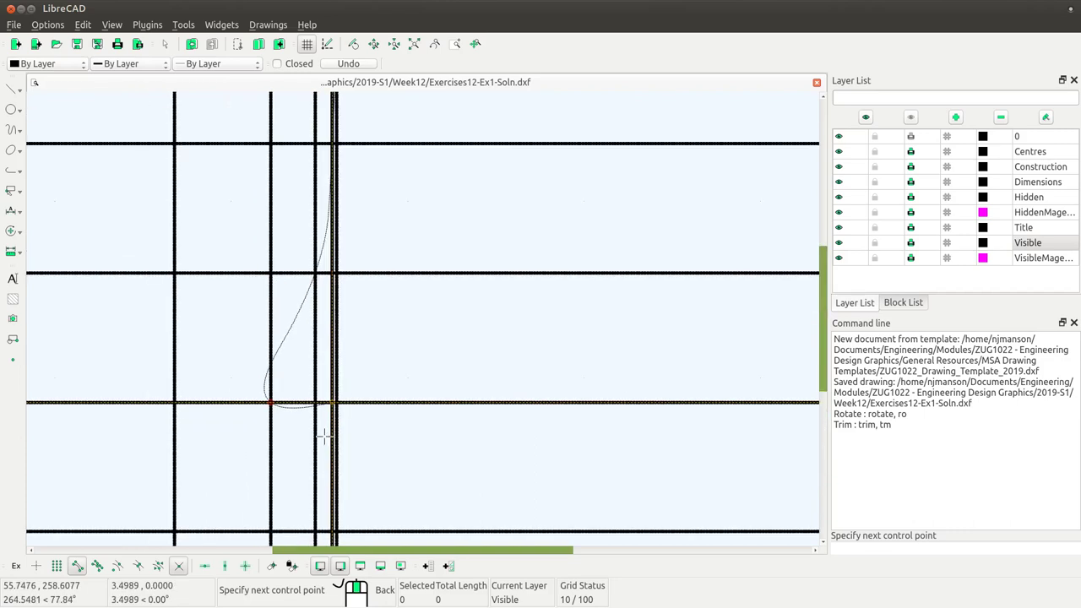
pyautogui.scroll(-2, 324, 435)
pyautogui.click(279, 452)
pyautogui.scroll(-1, 282, 452)
pyautogui.scroll(-1, 282, 454)
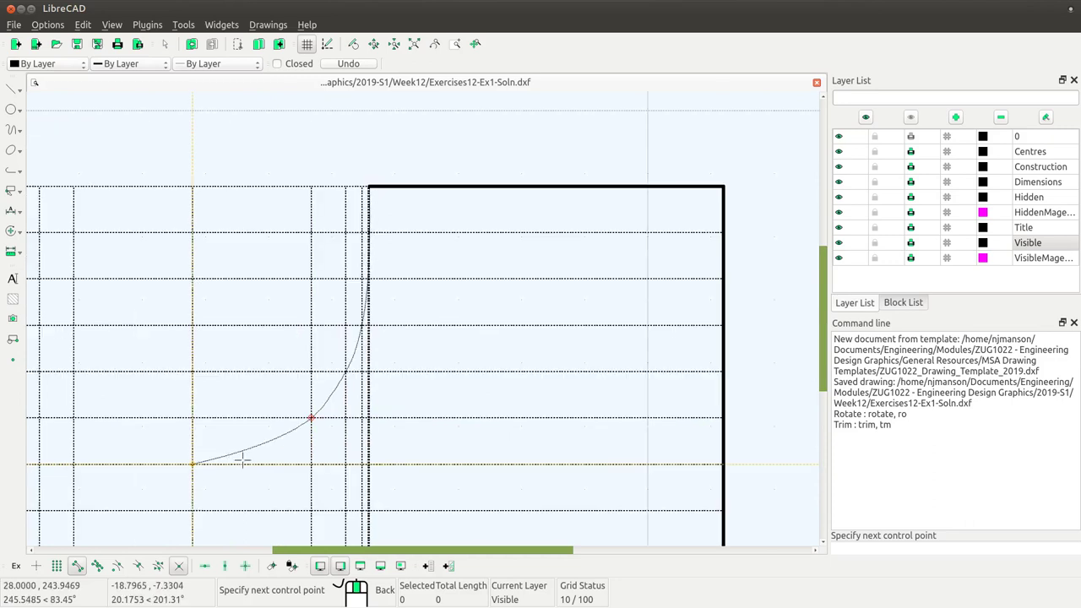
# Step: Carry the spline through the grid's middle vertical at x = 28 and the next three verticals to its left, one horizontal lower each time
pyautogui.click(193, 464)
pyautogui.click(92, 510)
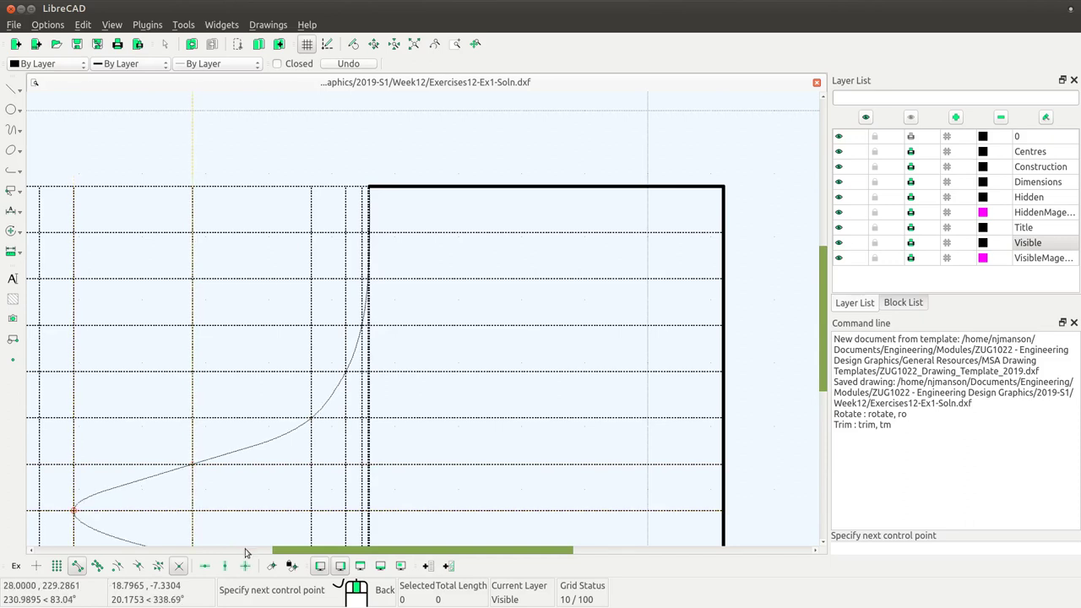
pyautogui.moveTo(284, 550); pyautogui.dragTo(237, 562)
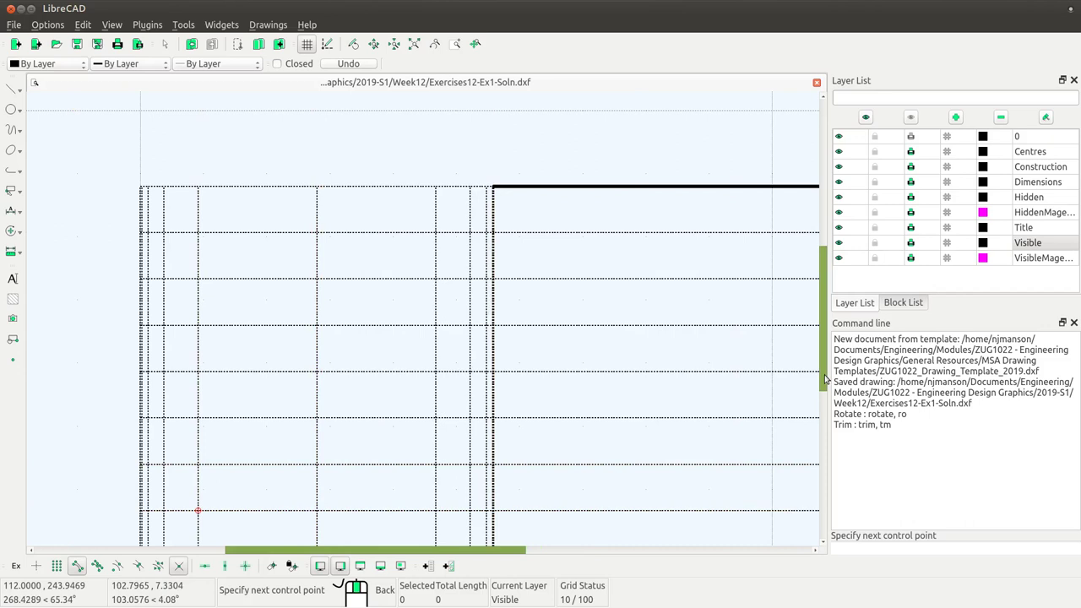
pyautogui.moveTo(826, 380); pyautogui.dragTo(826, 490)
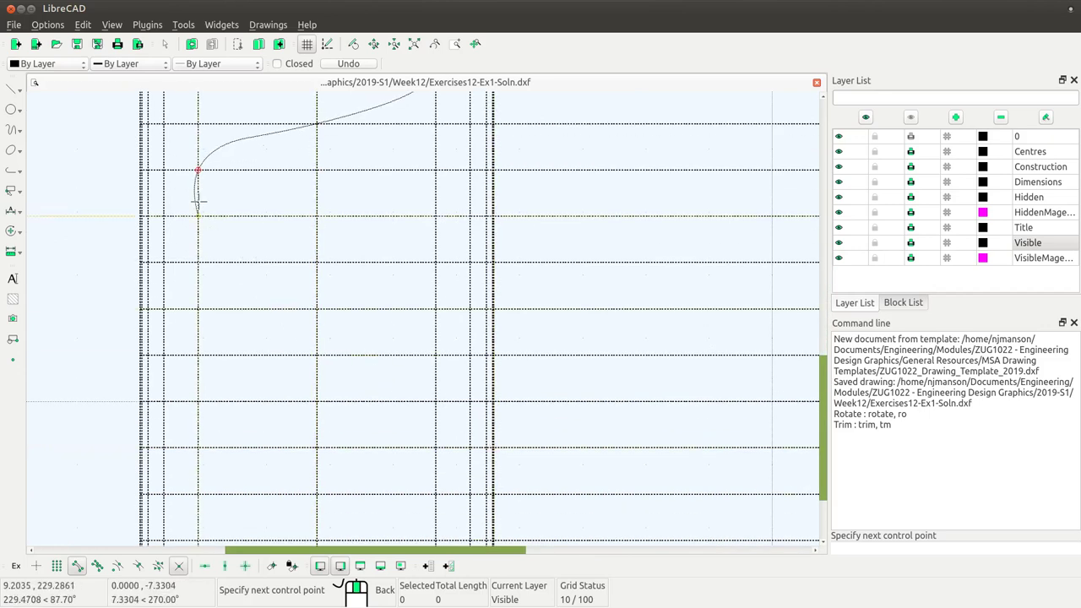
pyautogui.click(164, 216)
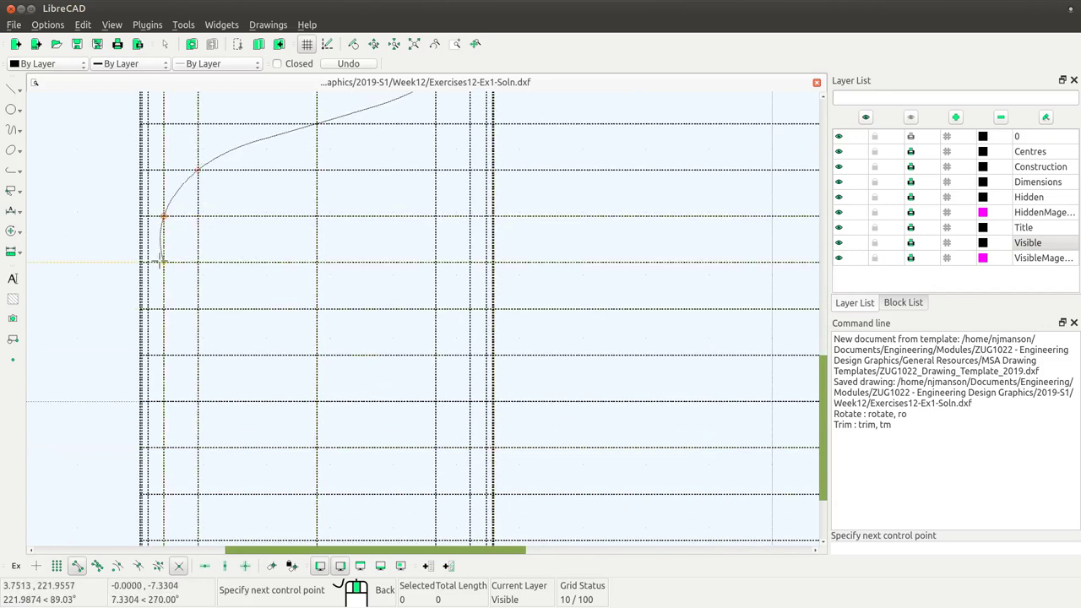
pyautogui.click(147, 261)
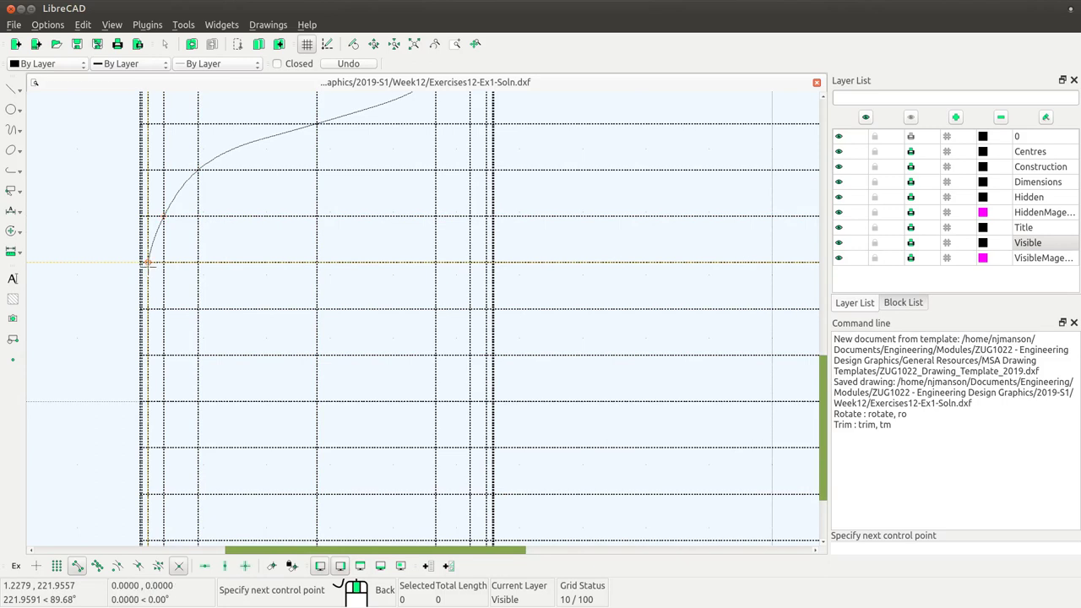
# Step: Extend the spline through the second vertical from the far left, continuing along the leftmost vertical at the next two horizontals down
pyautogui.scroll(2, 144, 290)
pyautogui.scroll(2, 144, 290)
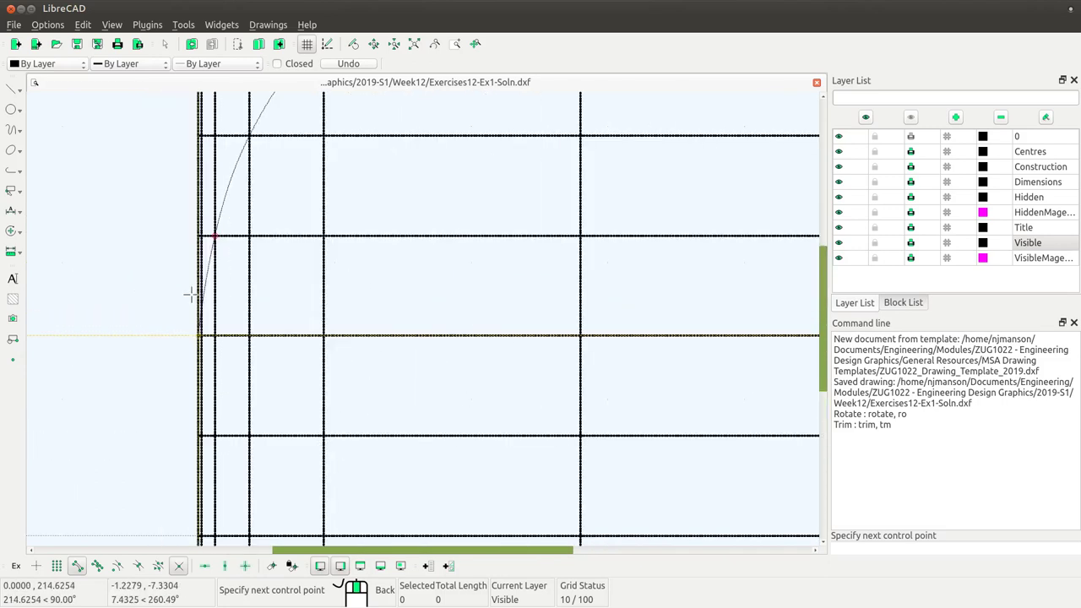
pyautogui.click(203, 337)
pyautogui.click(187, 438)
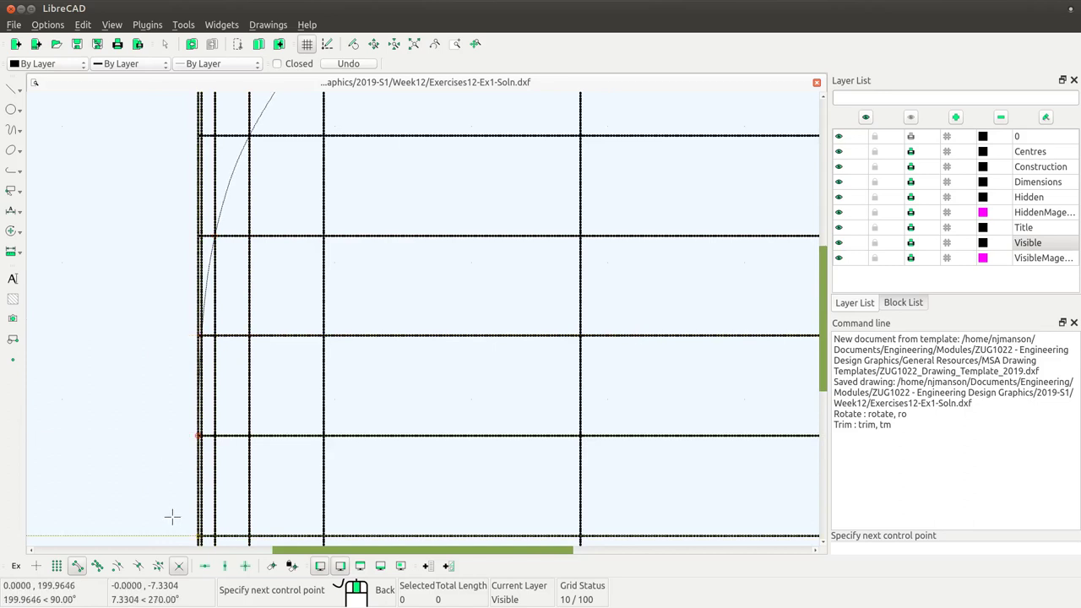
pyautogui.click(190, 535)
pyautogui.click(191, 530)
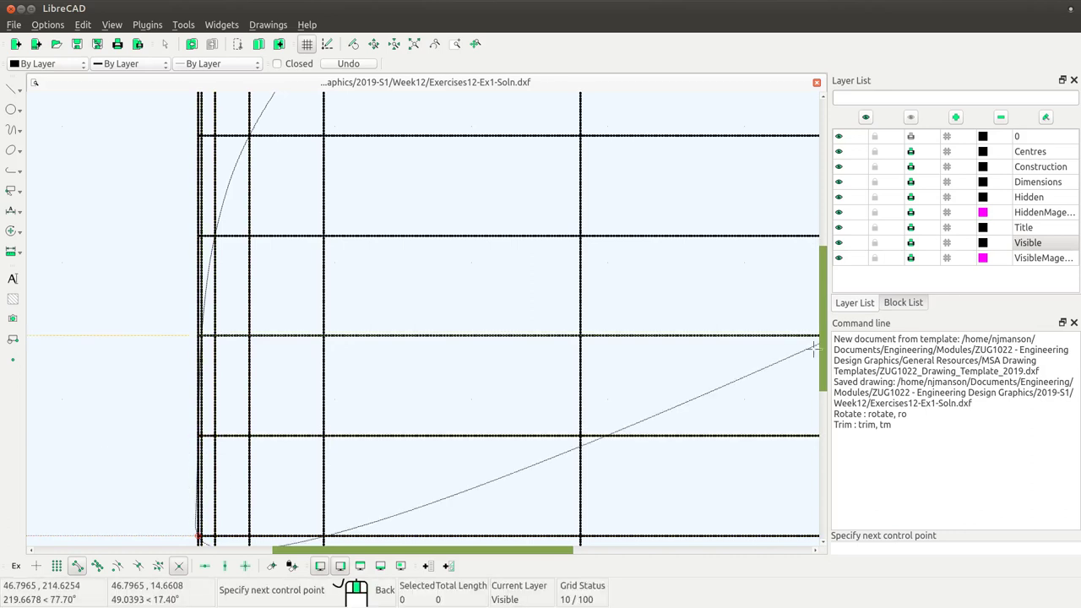
# Step: Curve the spline back right through the next three horizontals, using the first, second and third verticals from the far left
pyautogui.moveTo(821, 350); pyautogui.dragTo(831, 456)
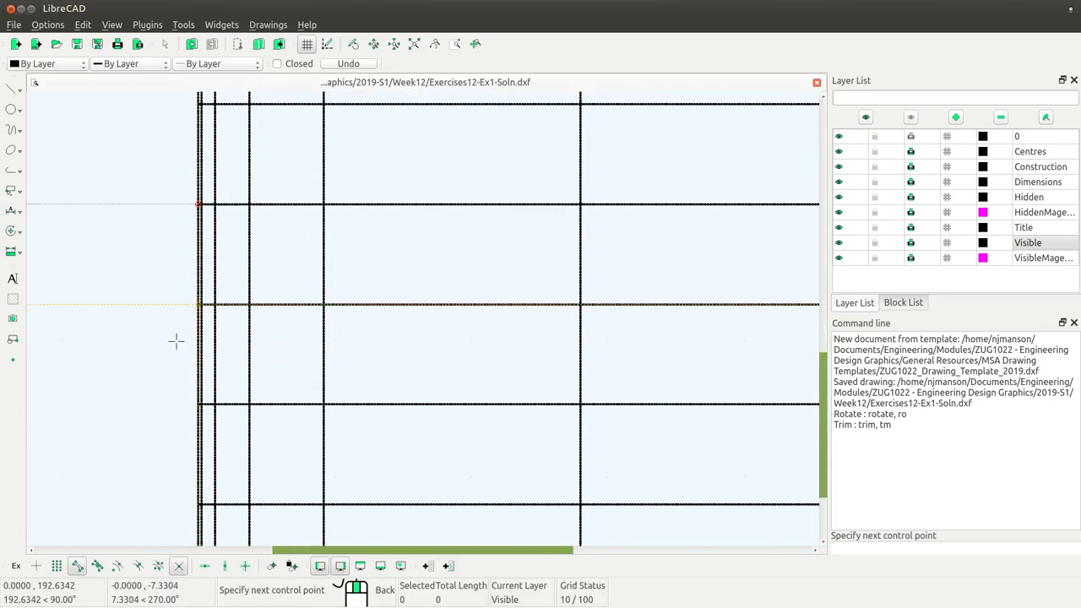
pyautogui.click(195, 304)
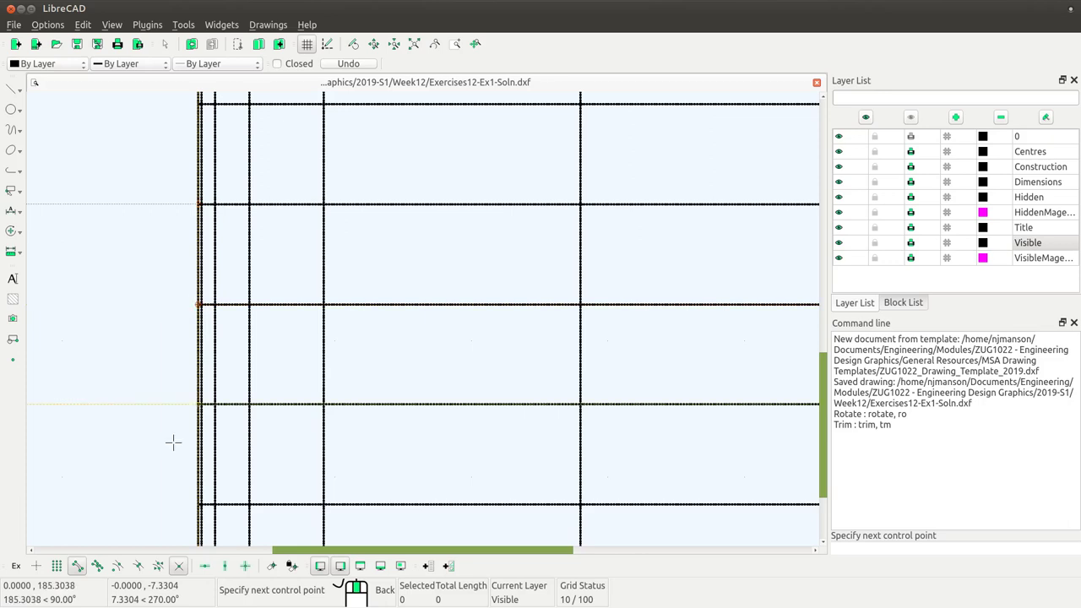
pyautogui.click(201, 406)
pyautogui.click(215, 505)
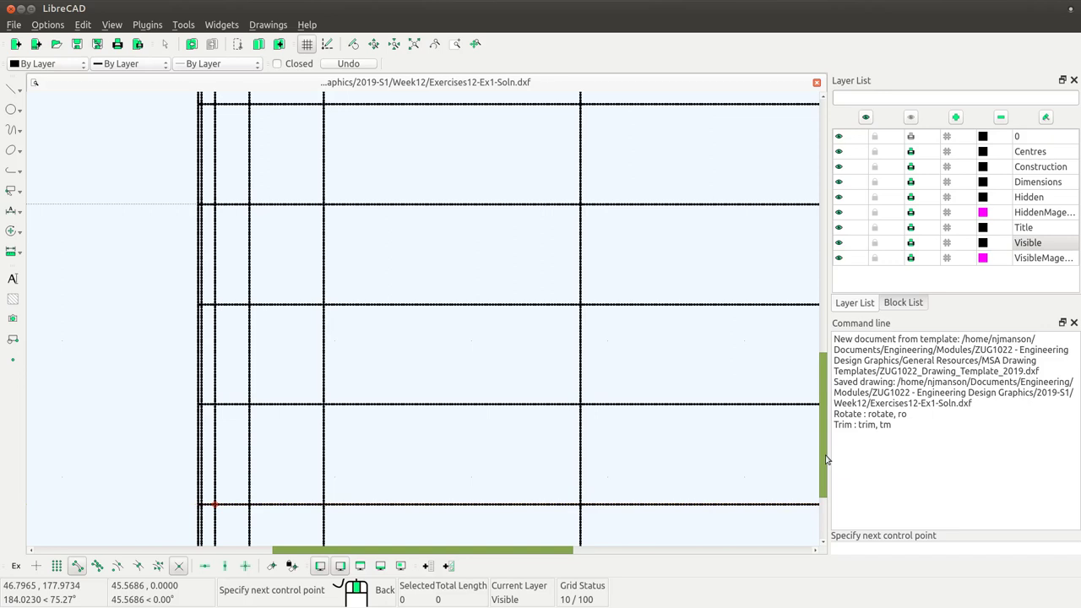
# Step: Run the spline rightward through six more grid intersections, crossing the middle vertical and advancing one vertical right and one horizontal down per point
pyautogui.scroll(-2, 760, 492)
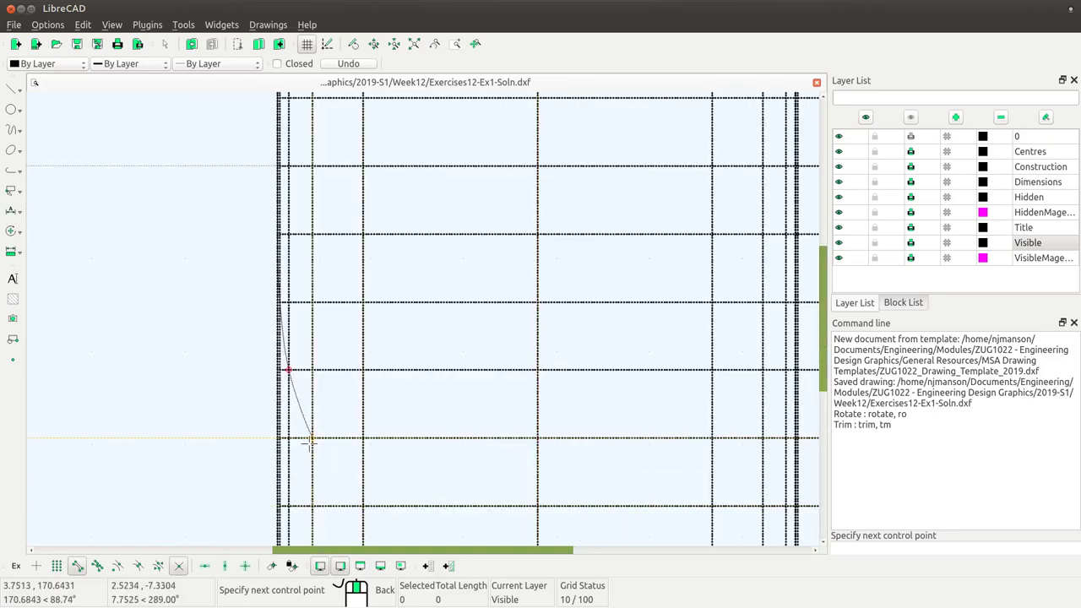
pyautogui.click(363, 506)
pyautogui.moveTo(824, 391); pyautogui.dragTo(823, 505)
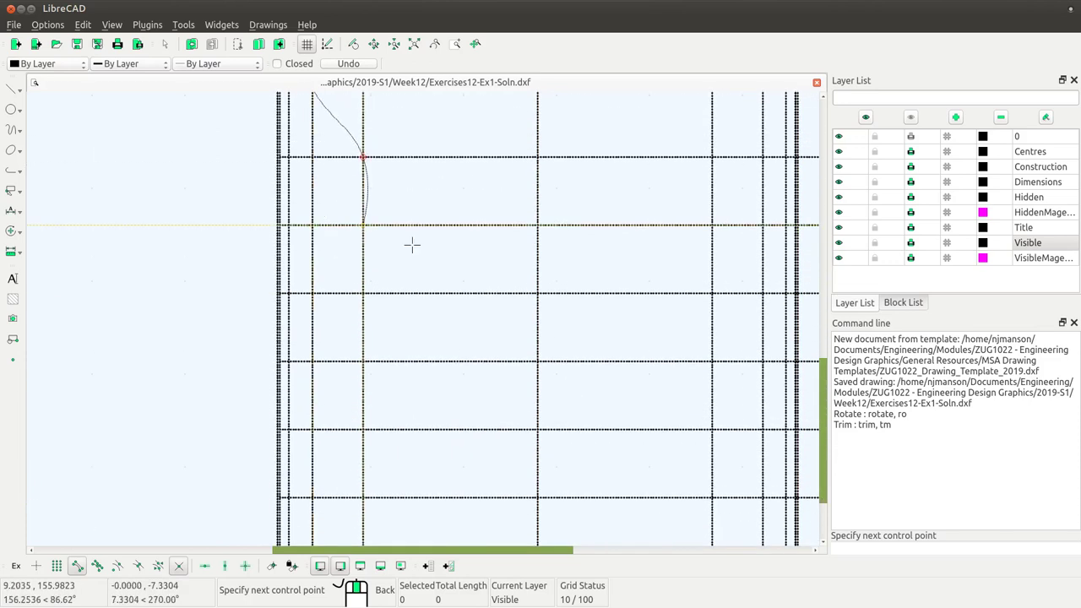
pyautogui.click(538, 224)
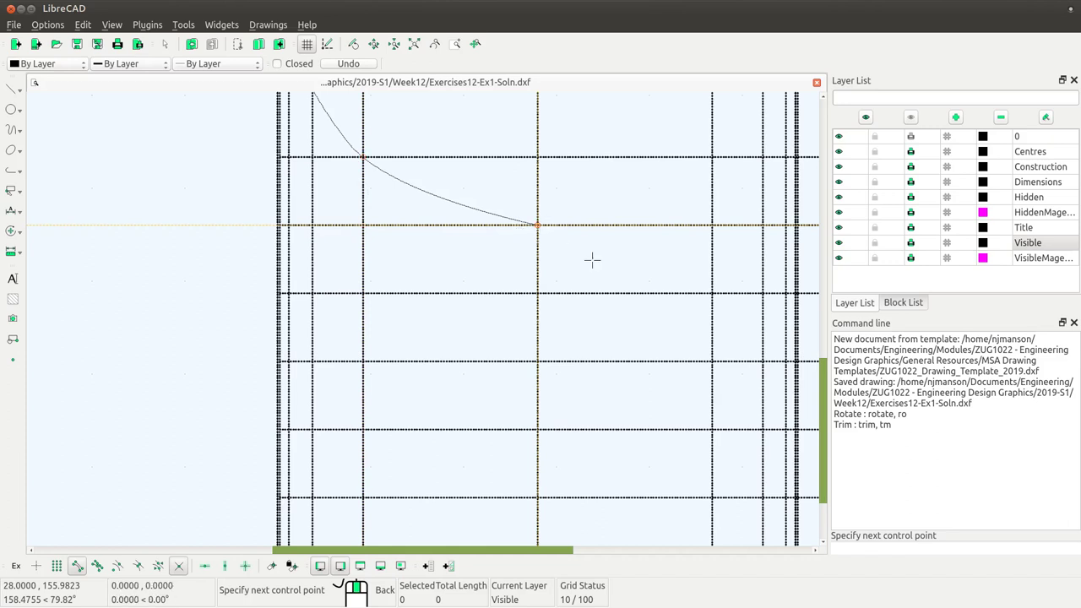
pyautogui.click(712, 294)
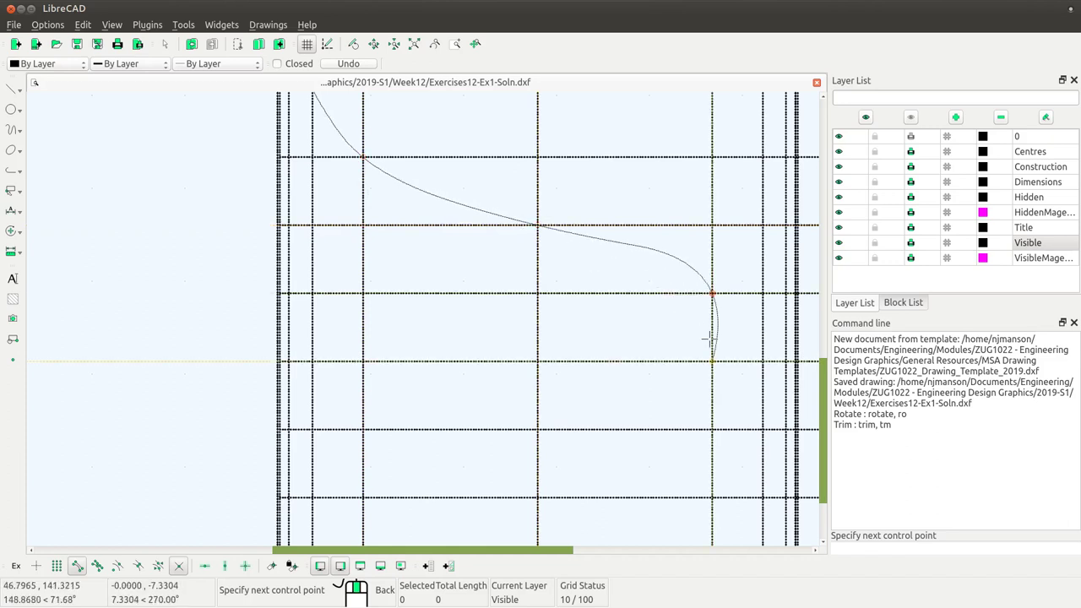
pyautogui.click(785, 429)
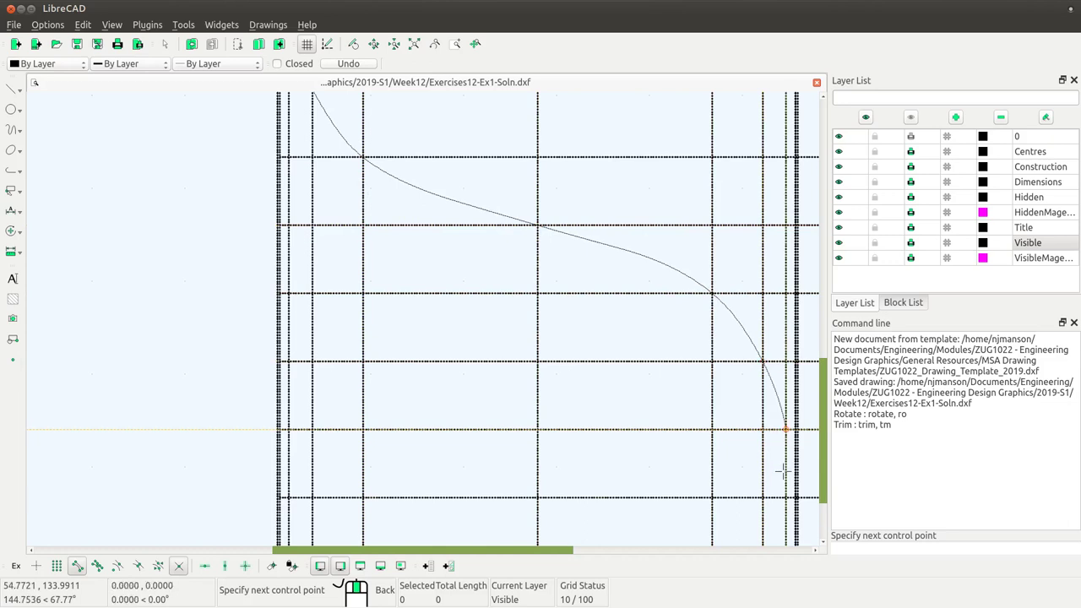
# Step: Add the last spline points at the two rightmost curve verticals and finish the spline at the thick bottom edge's left end
pyautogui.keyDown('shift'); pyautogui.hscroll(5, 726, 498); pyautogui.keyUp('shift')
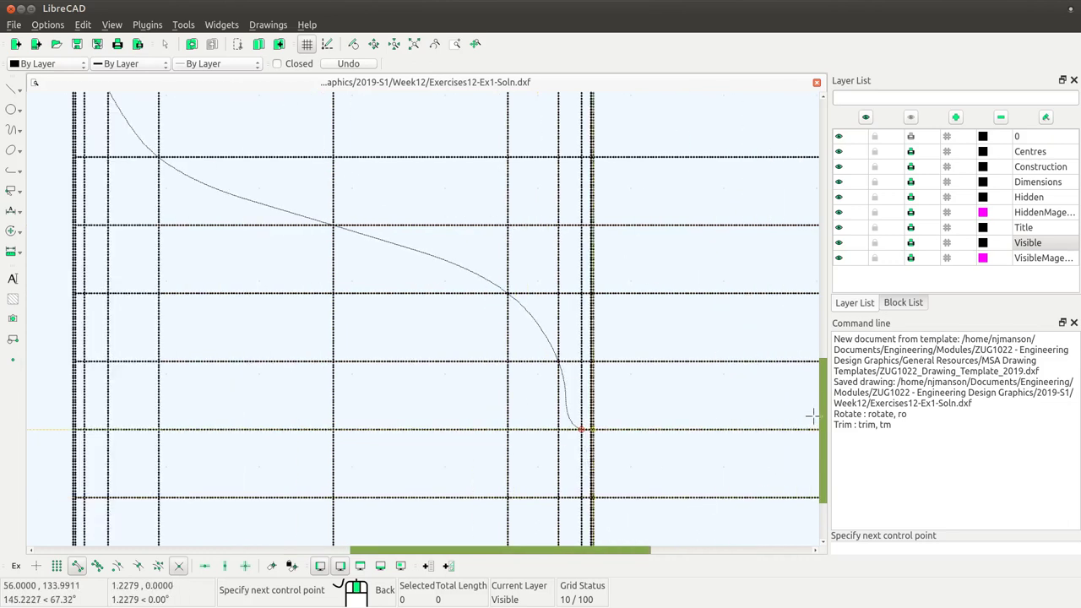
pyautogui.scroll(-3, 811, 414)
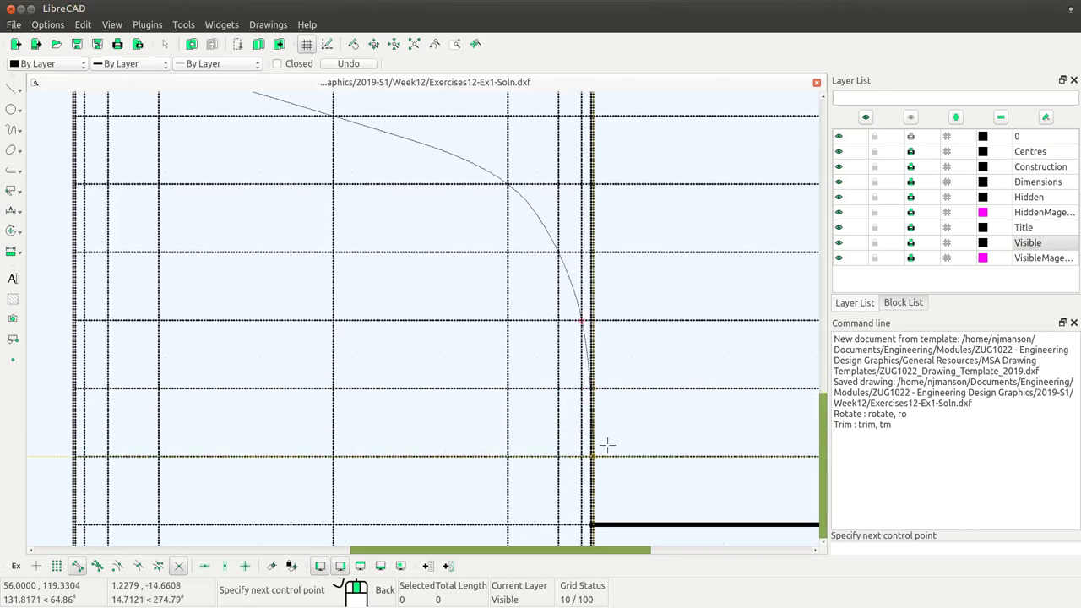
pyautogui.scroll(1, 608, 445)
pyautogui.scroll(1, 608, 445)
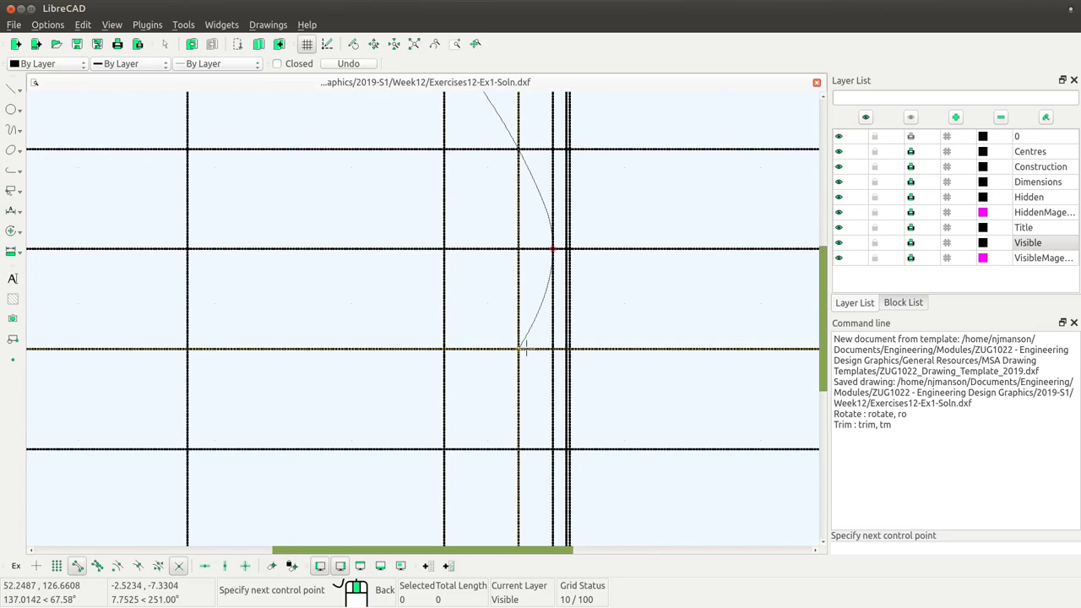
pyautogui.click(566, 349)
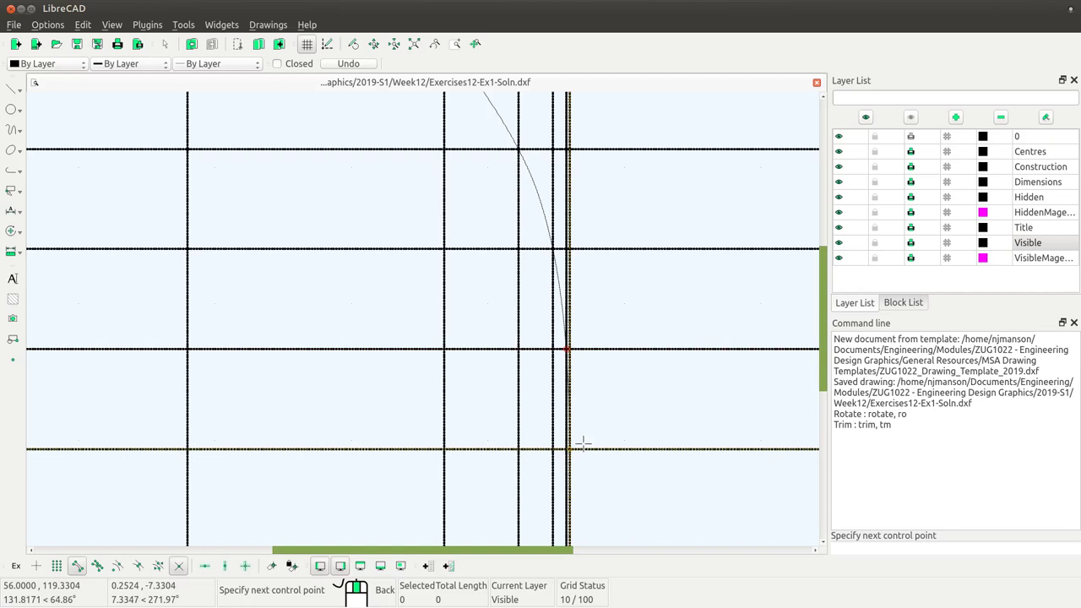
pyautogui.click(589, 448)
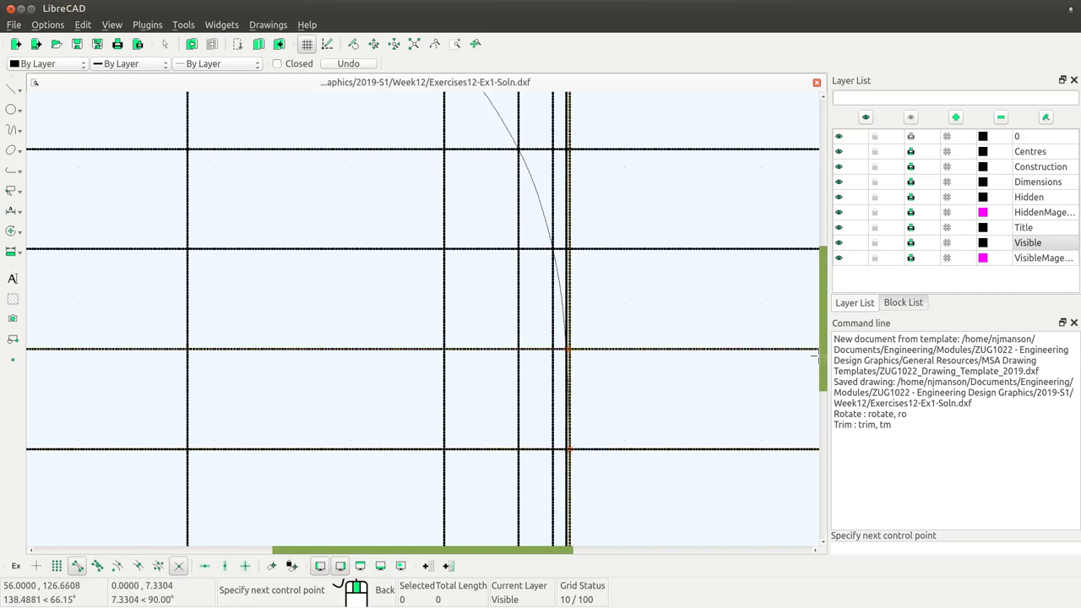
pyautogui.scroll(-1, 819, 358)
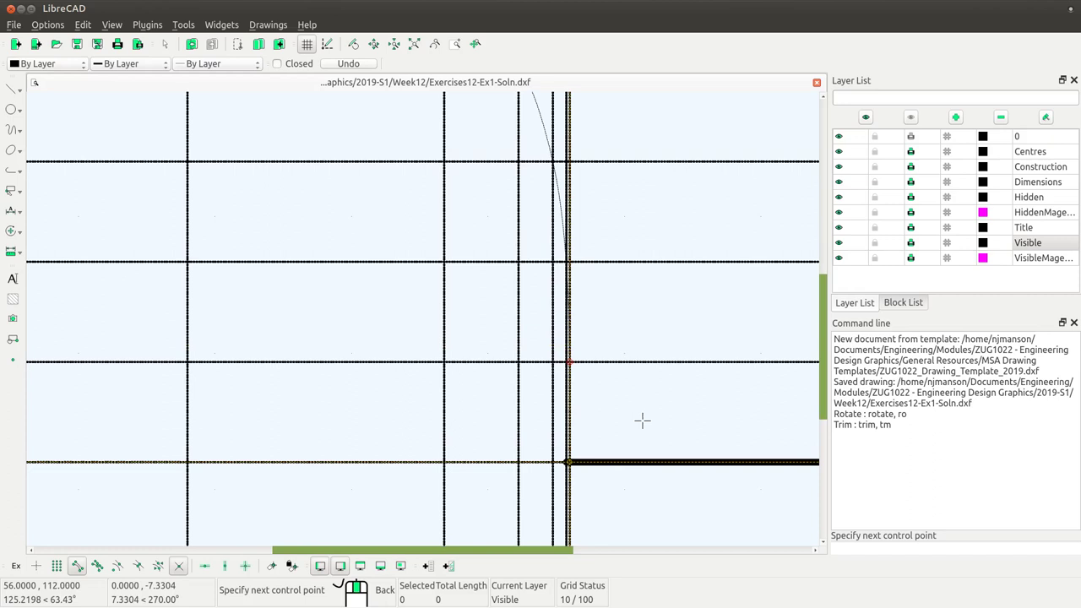
pyautogui.click(582, 457)
pyautogui.rightClick(673, 409)
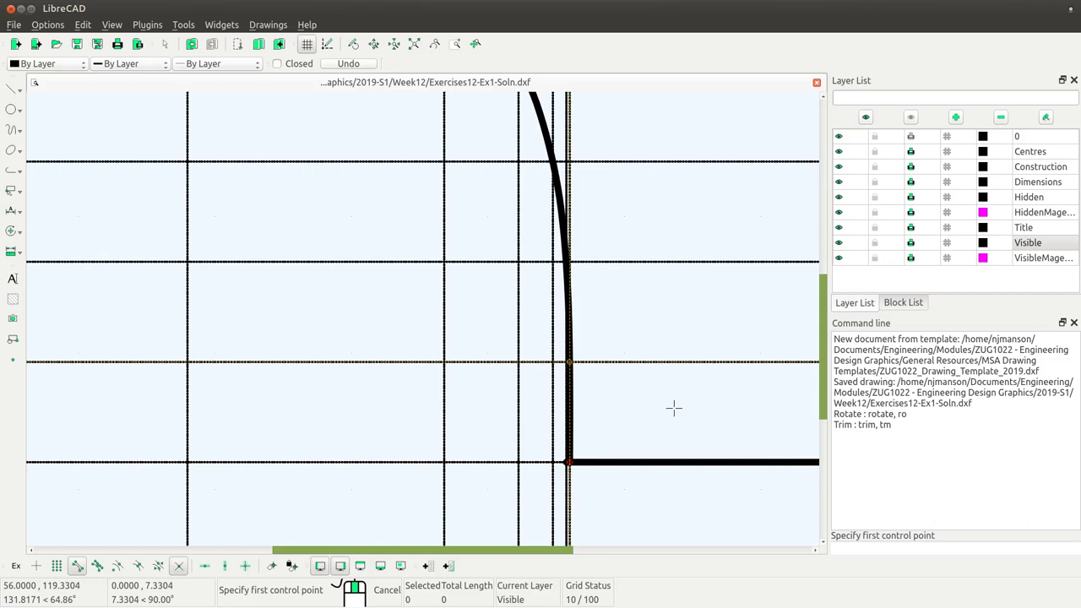
# Step: End the spline command and delete the thick horizontal line forming the bottom edge of the upper development outline
pyautogui.click(414, 46)
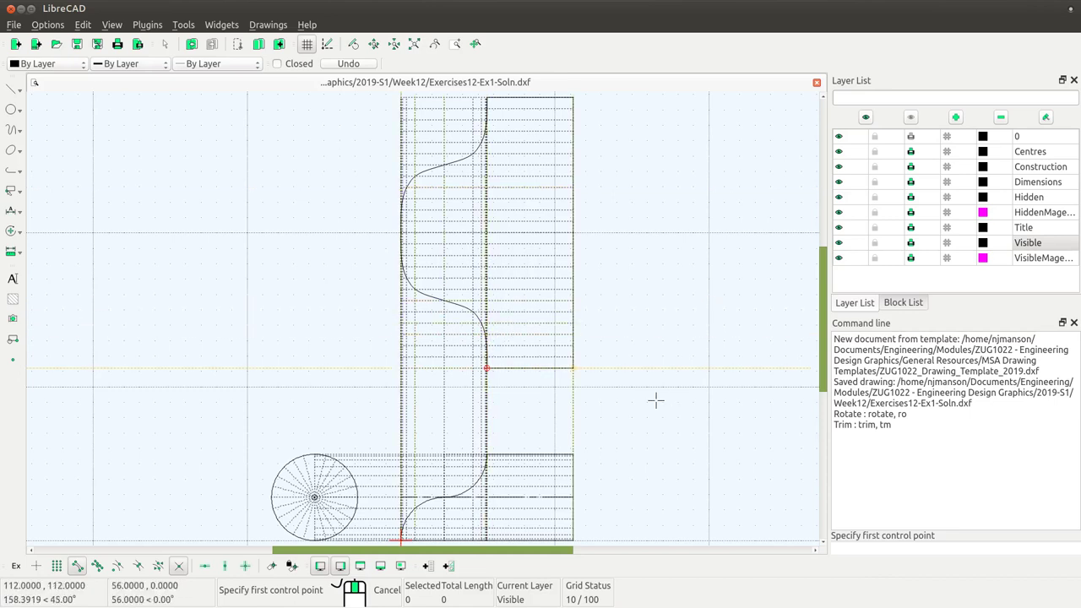
pyautogui.press('Escape')
pyautogui.scroll(2, 493, 380)
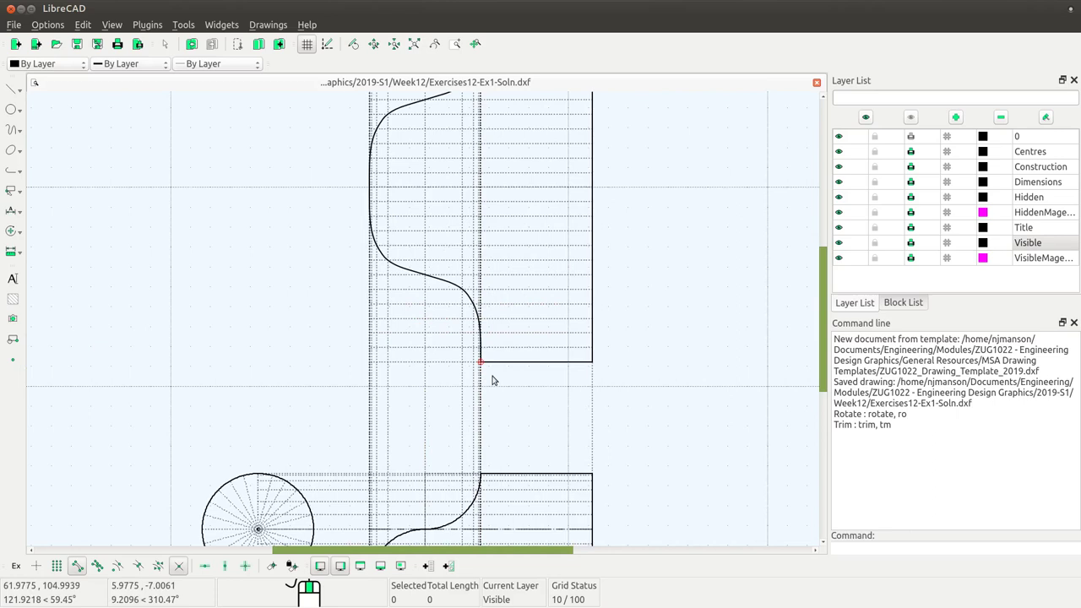
pyautogui.scroll(4, 493, 380)
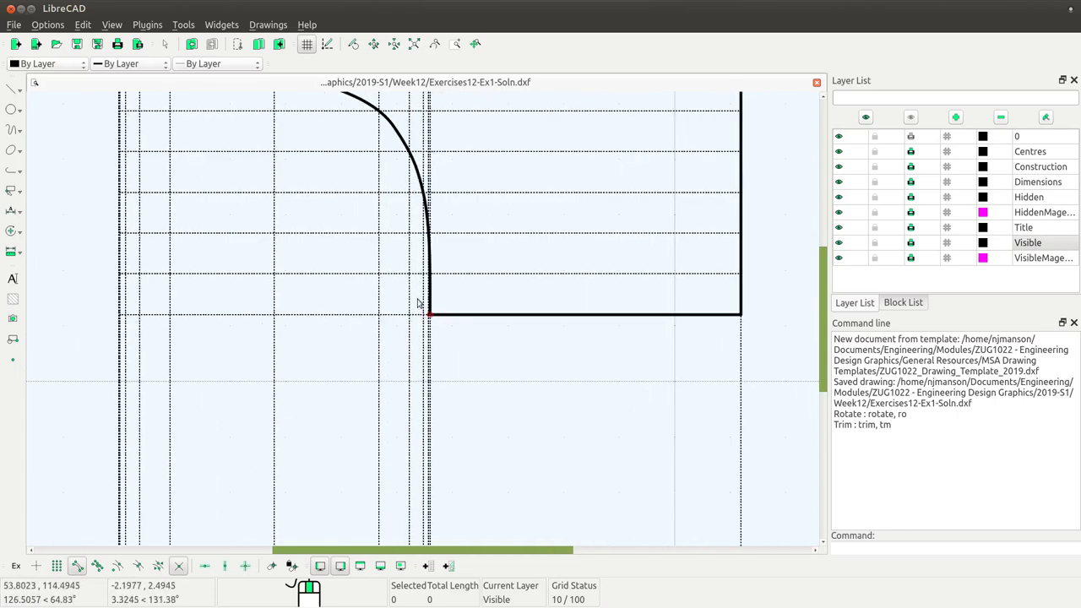
pyautogui.scroll(1, 417, 303)
pyautogui.scroll(1, 417, 303)
pyautogui.scroll(1, 466, 387)
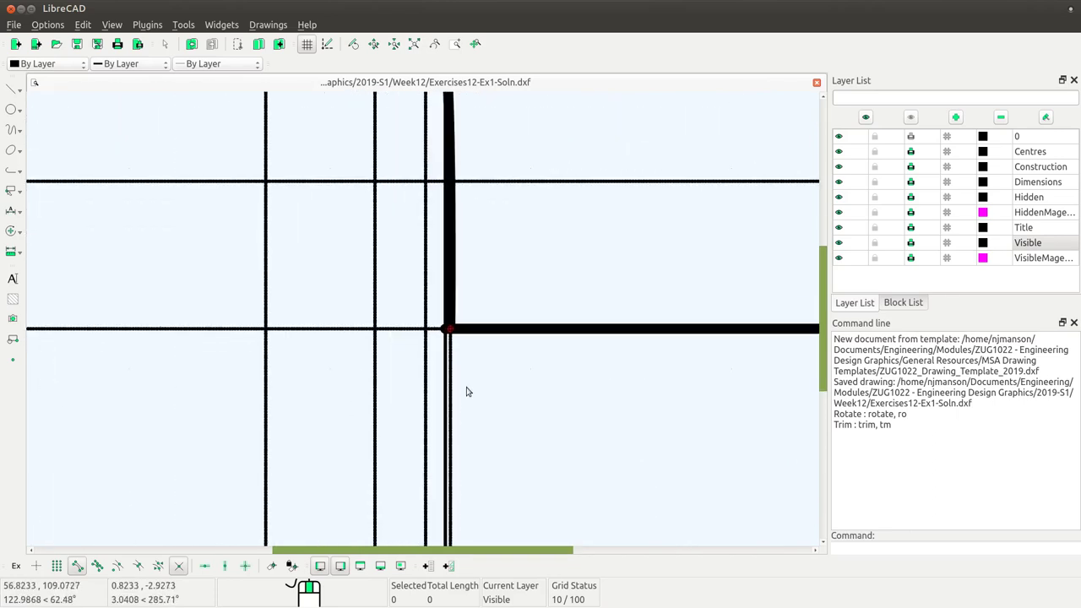
pyautogui.scroll(1, 466, 391)
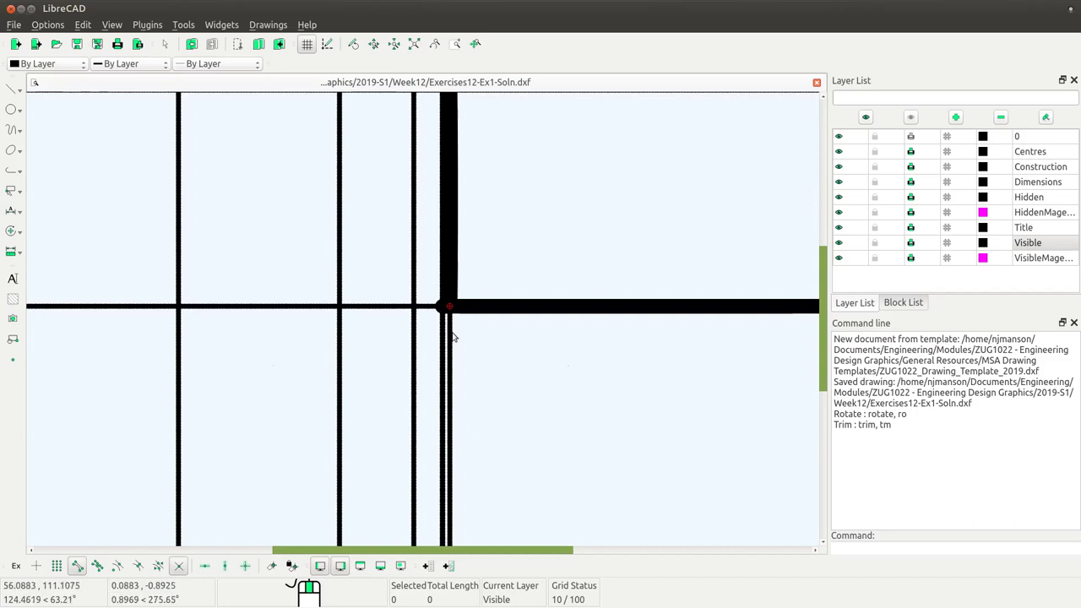
pyautogui.click(544, 312)
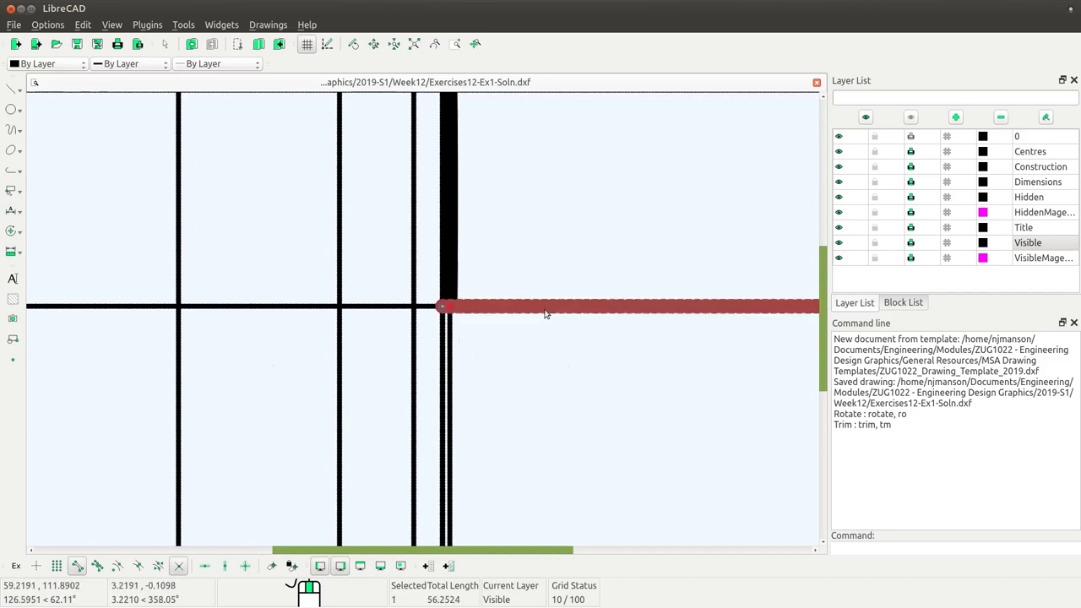
pyautogui.press('Delete')
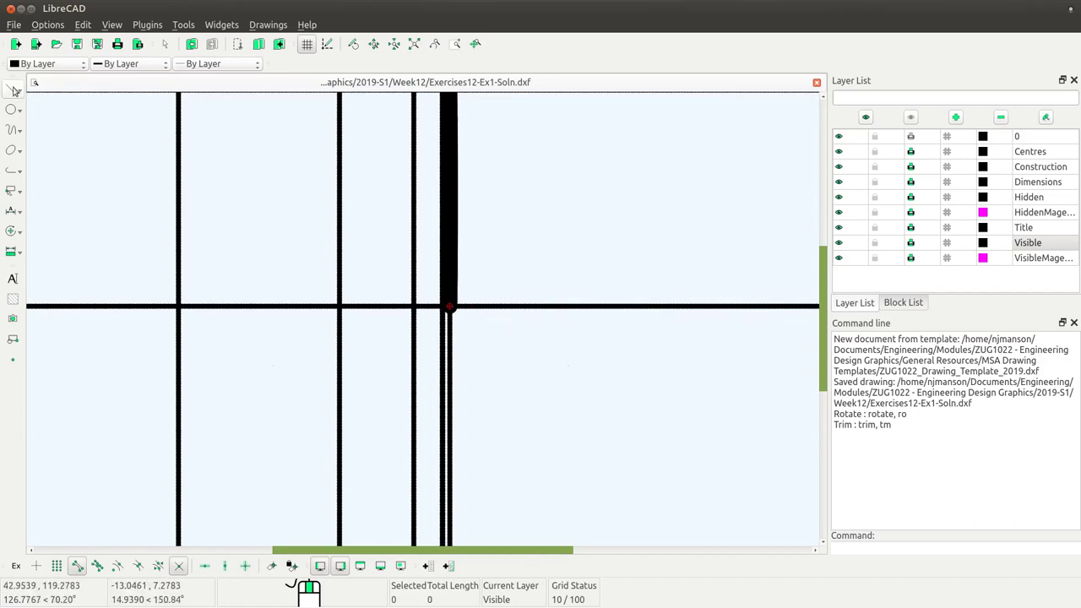
# Step: Redraw the bottom edge as a horizontal line 56 units long, from the spline's lower end to the right edge's lower end
pyautogui.click(14, 90)
pyautogui.click(52, 87)
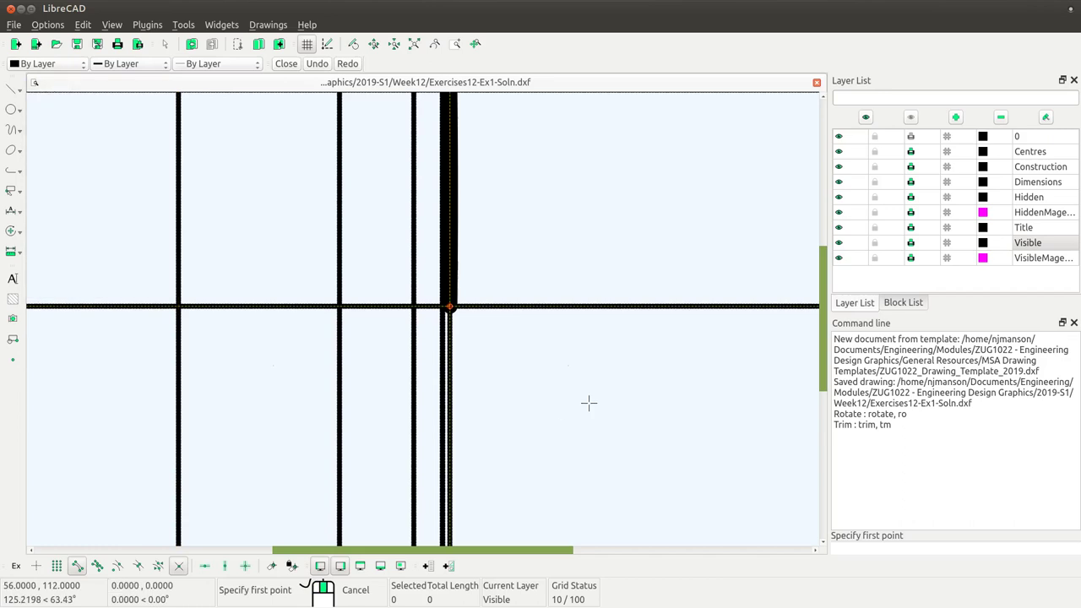
pyautogui.click(449, 316)
pyautogui.moveTo(569, 550); pyautogui.dragTo(793, 535)
pyautogui.scroll(-2, 649, 485)
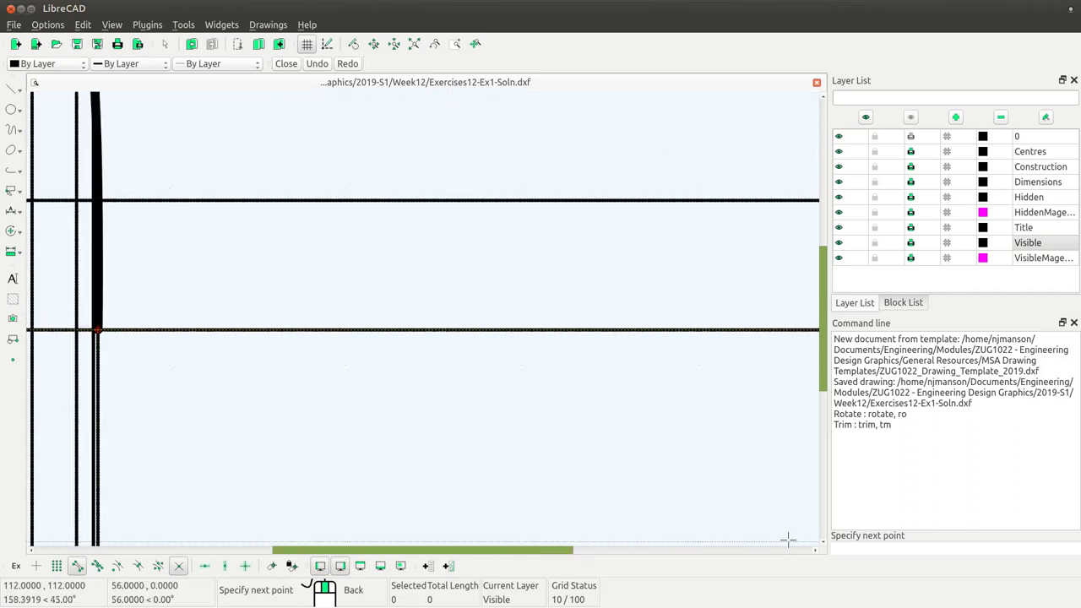
pyautogui.click(787, 539)
pyautogui.click(652, 550)
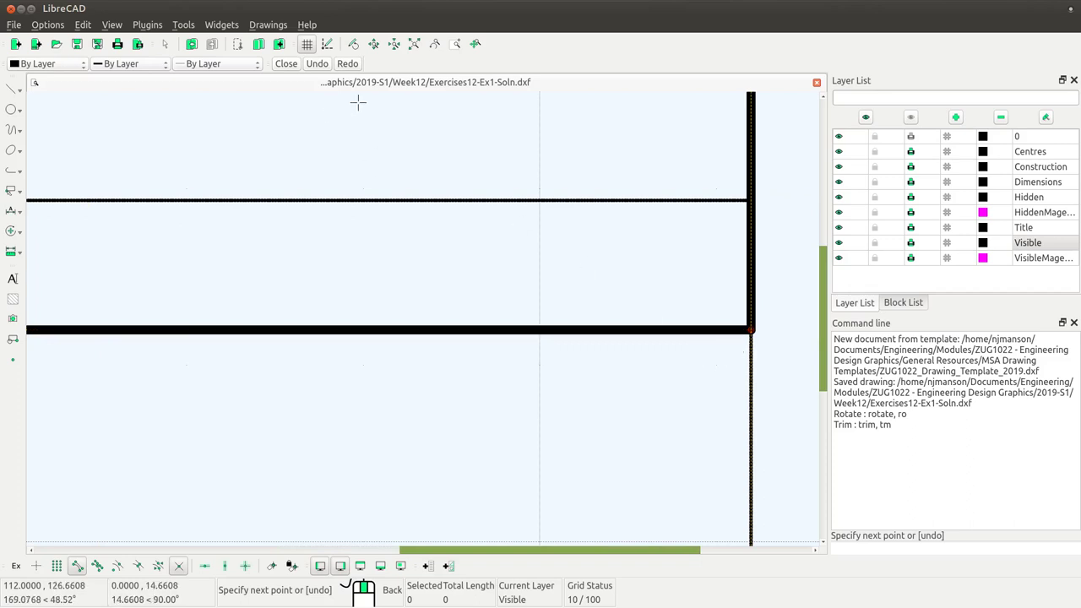
pyautogui.press('Escape')
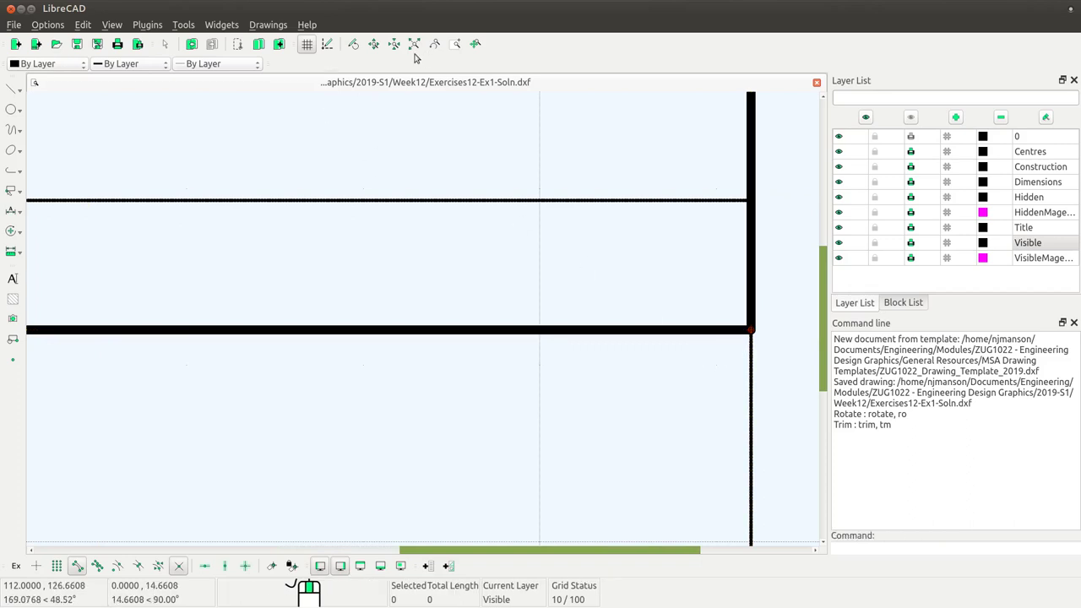
# Step: Hide the Construction layer so only the views and the developed outline remain displayed
pyautogui.click(414, 44)
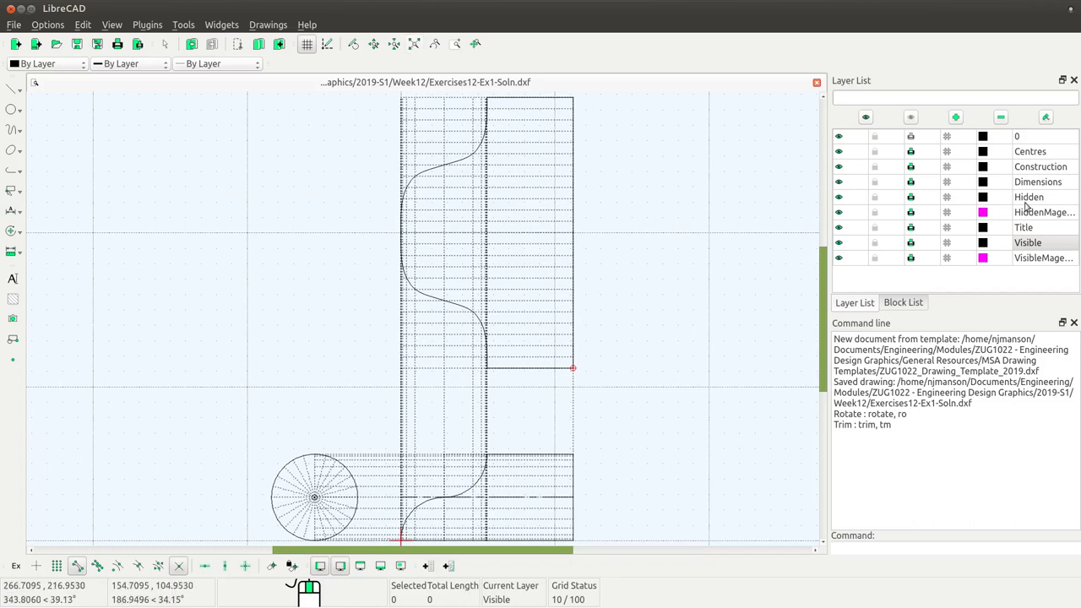
pyautogui.click(839, 166)
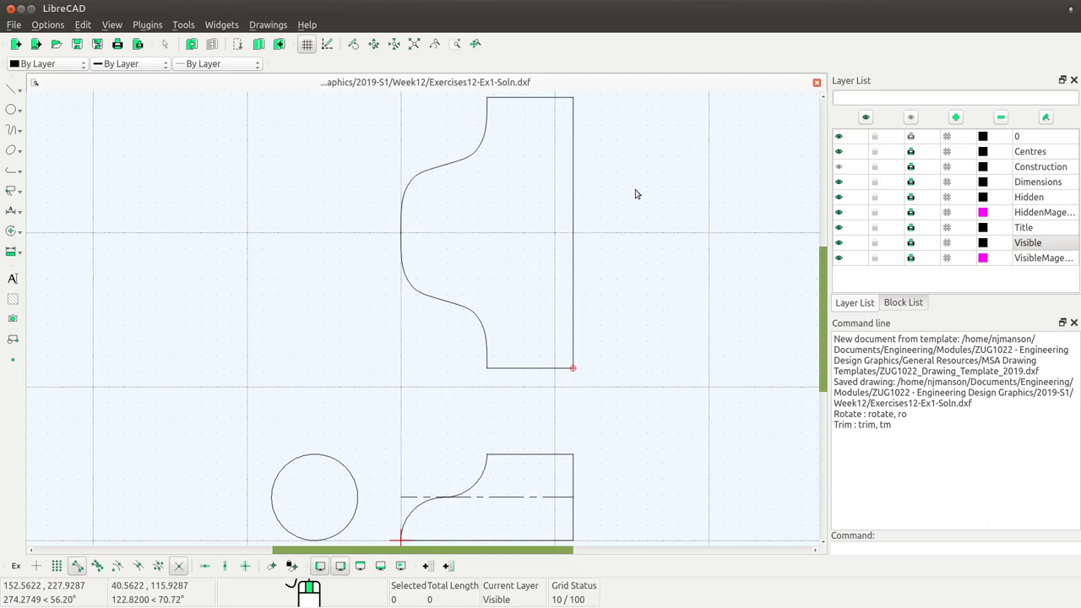